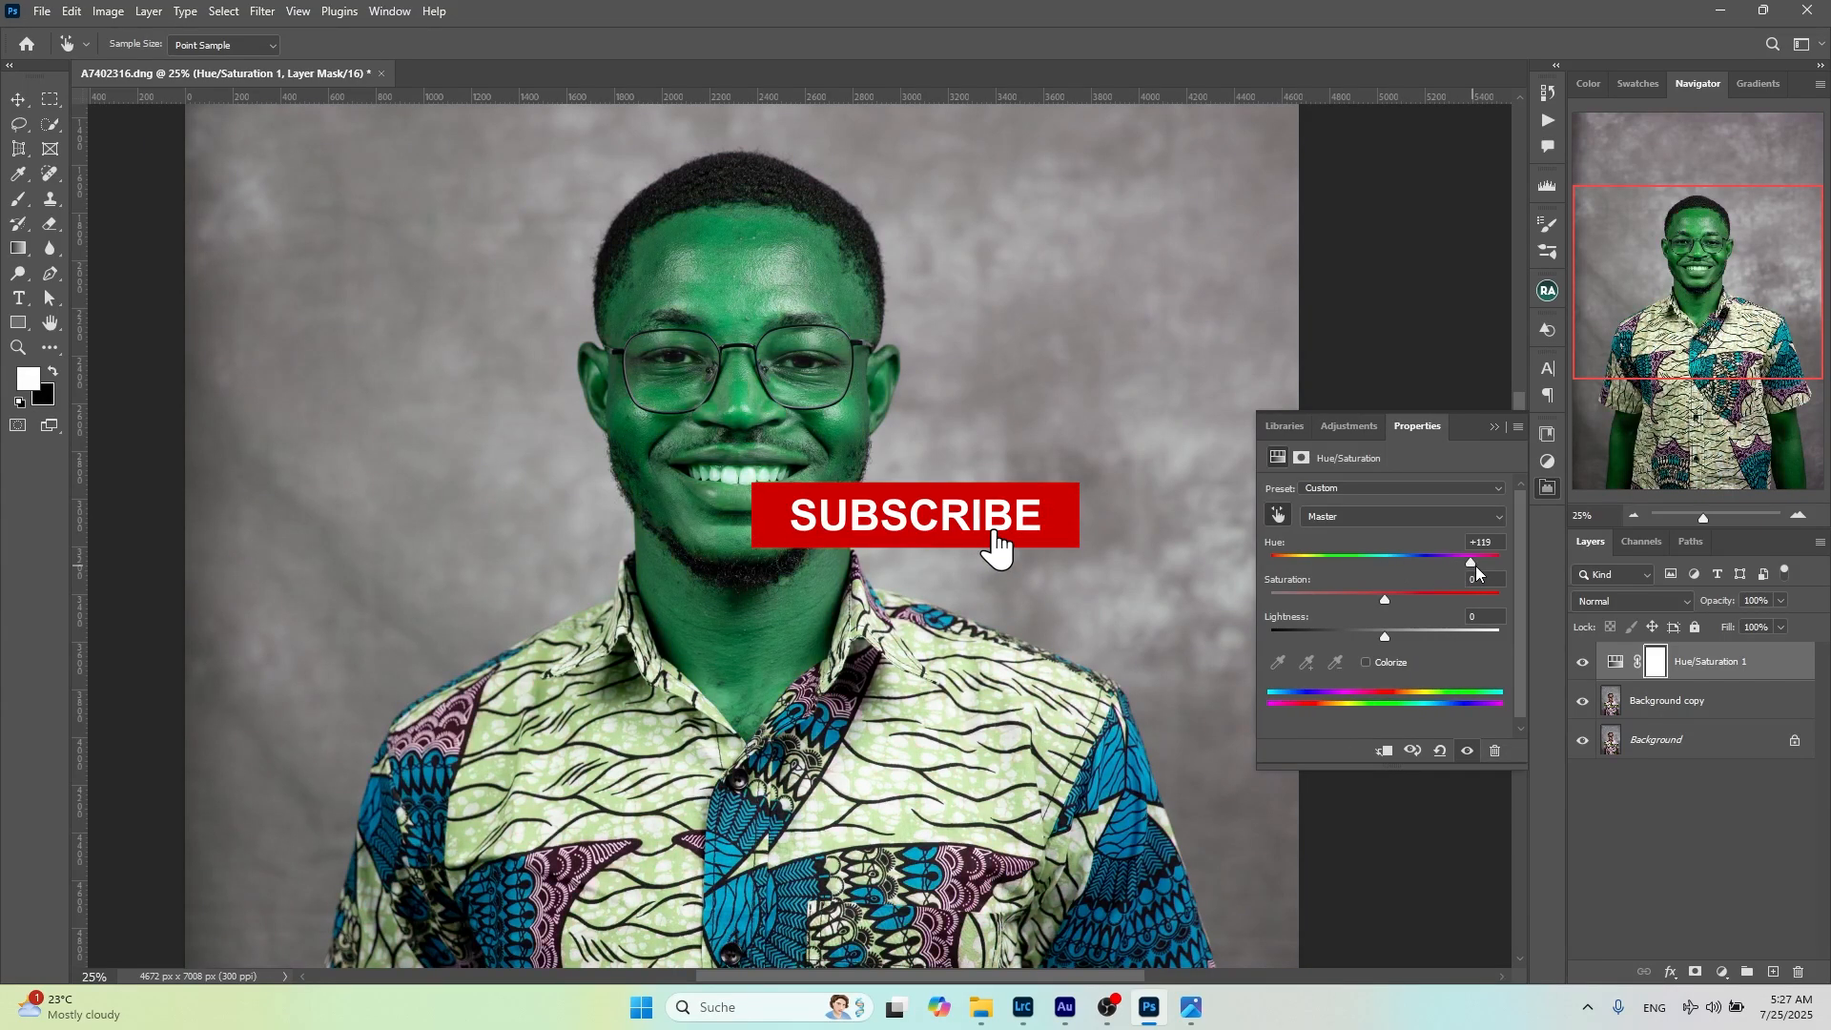
Try out strong master saturation and lightness shifts on the portrait, and return hue, saturation and lightness to 0
double_click(1416, 562)
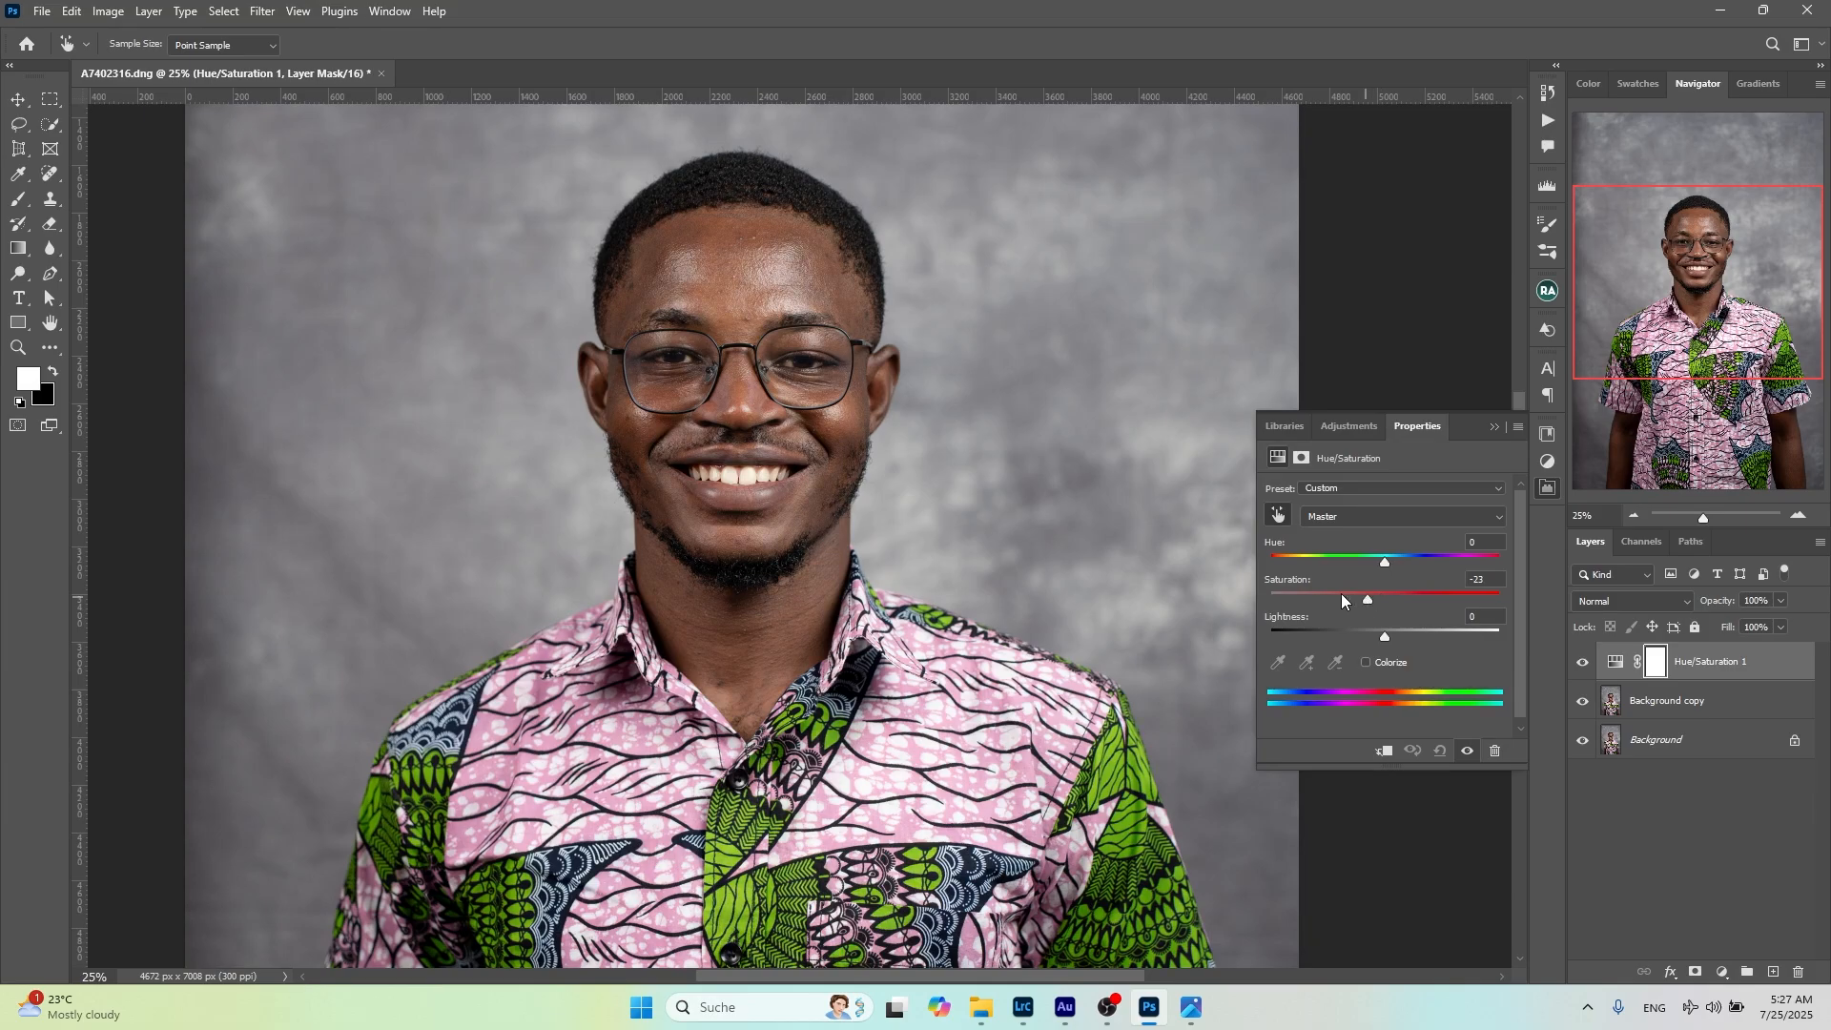
drag(1341, 592, 1295, 585)
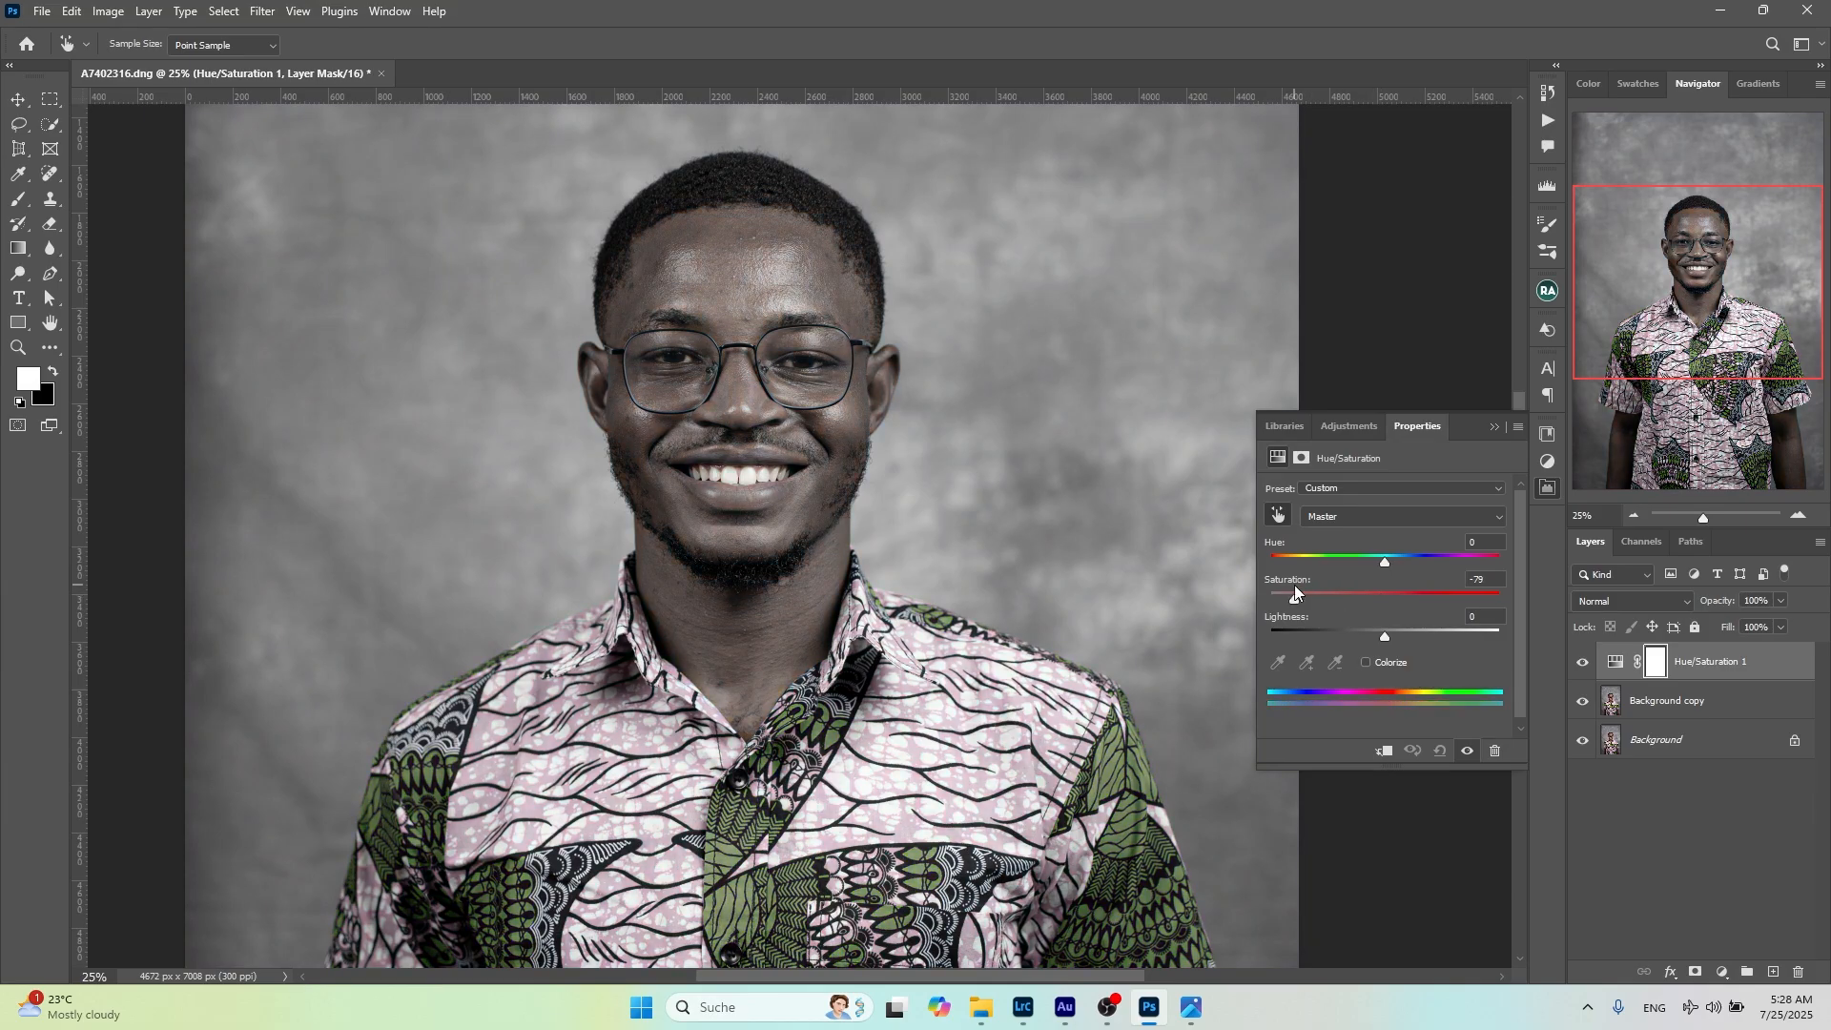
drag(1274, 583, 1237, 582)
click(1490, 594)
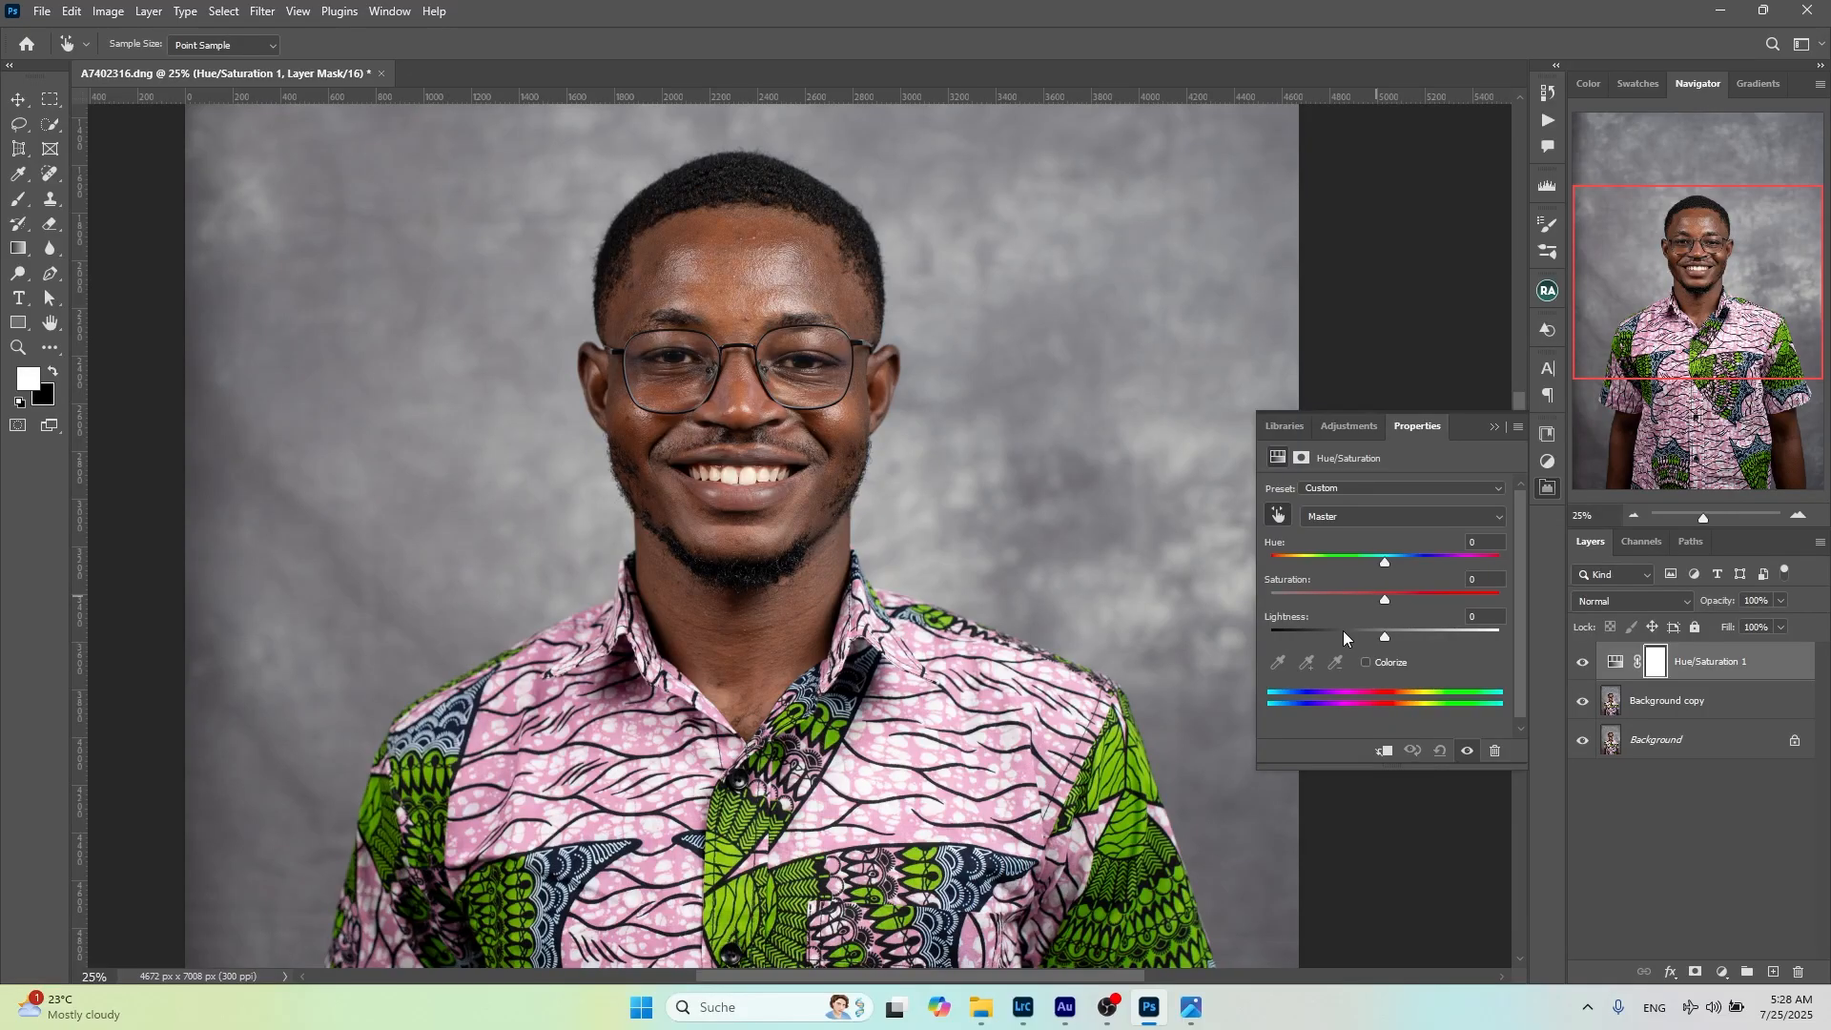
drag(1386, 637, 1274, 627)
drag(1481, 620, 1429, 624)
Try shifting only the hue of the Greens range to -180 and +180, and undo the shift
click(1341, 517)
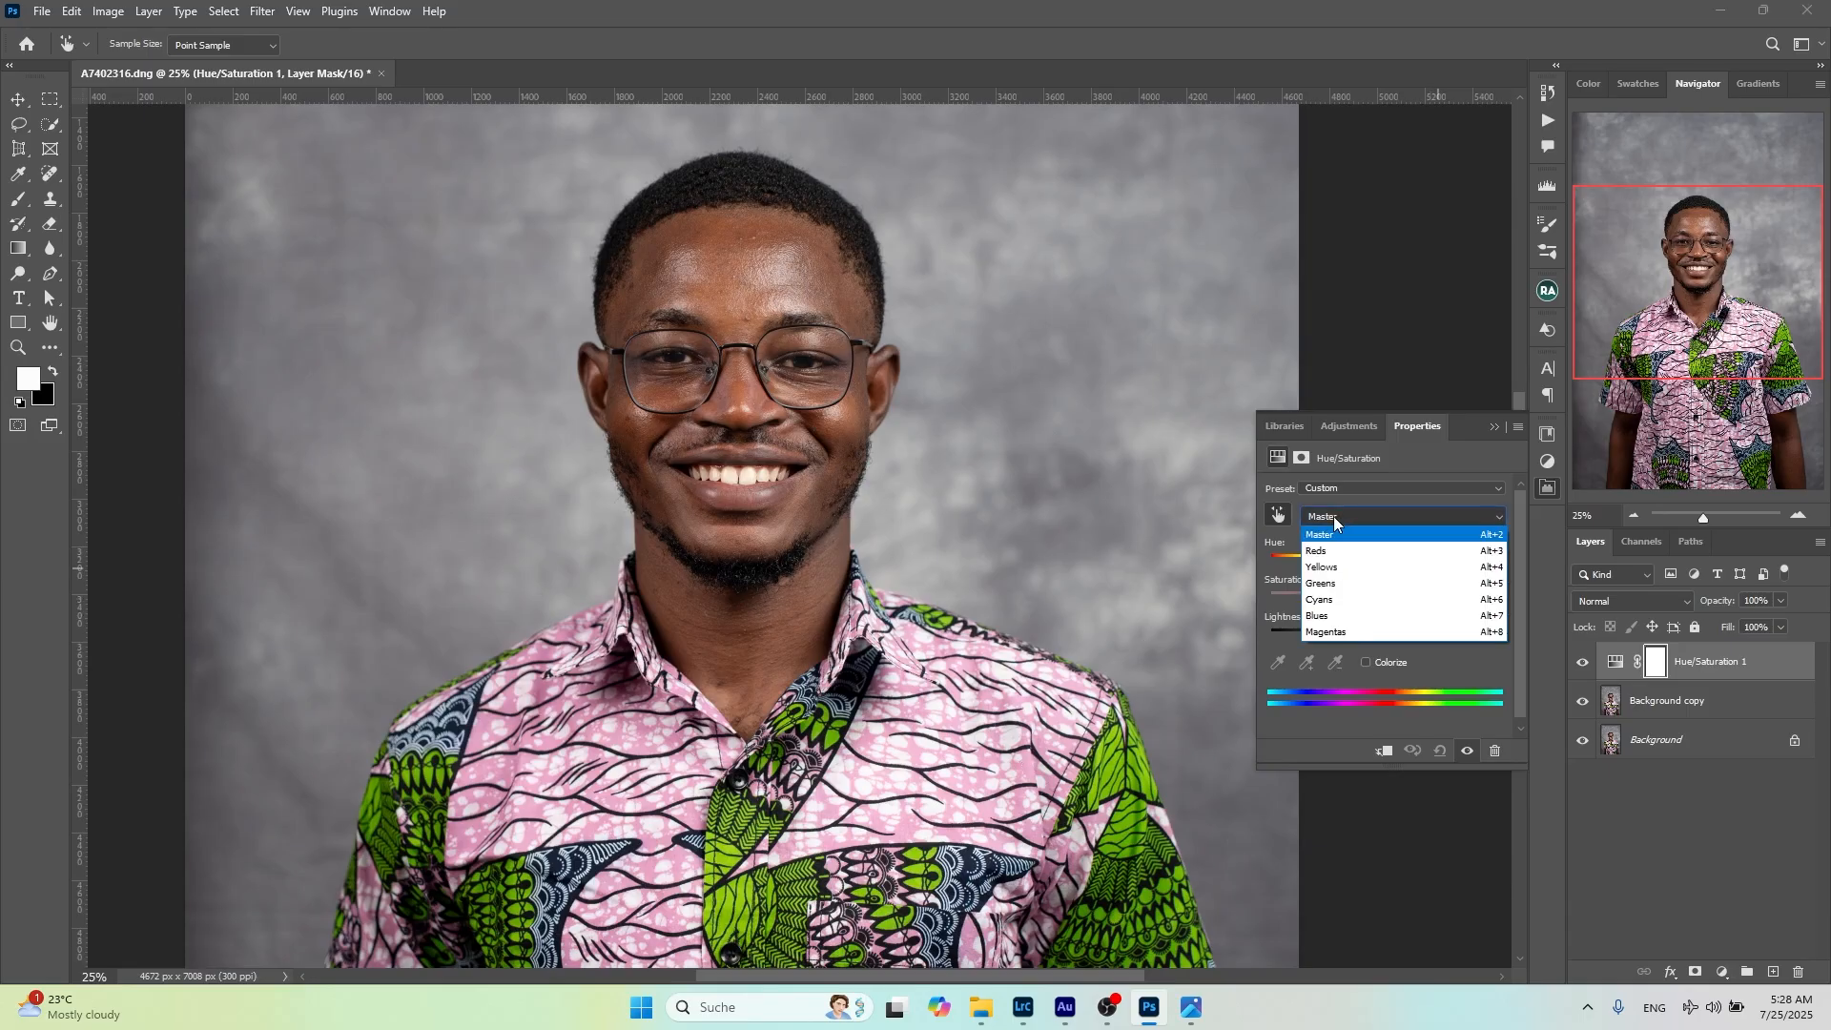
click(1349, 586)
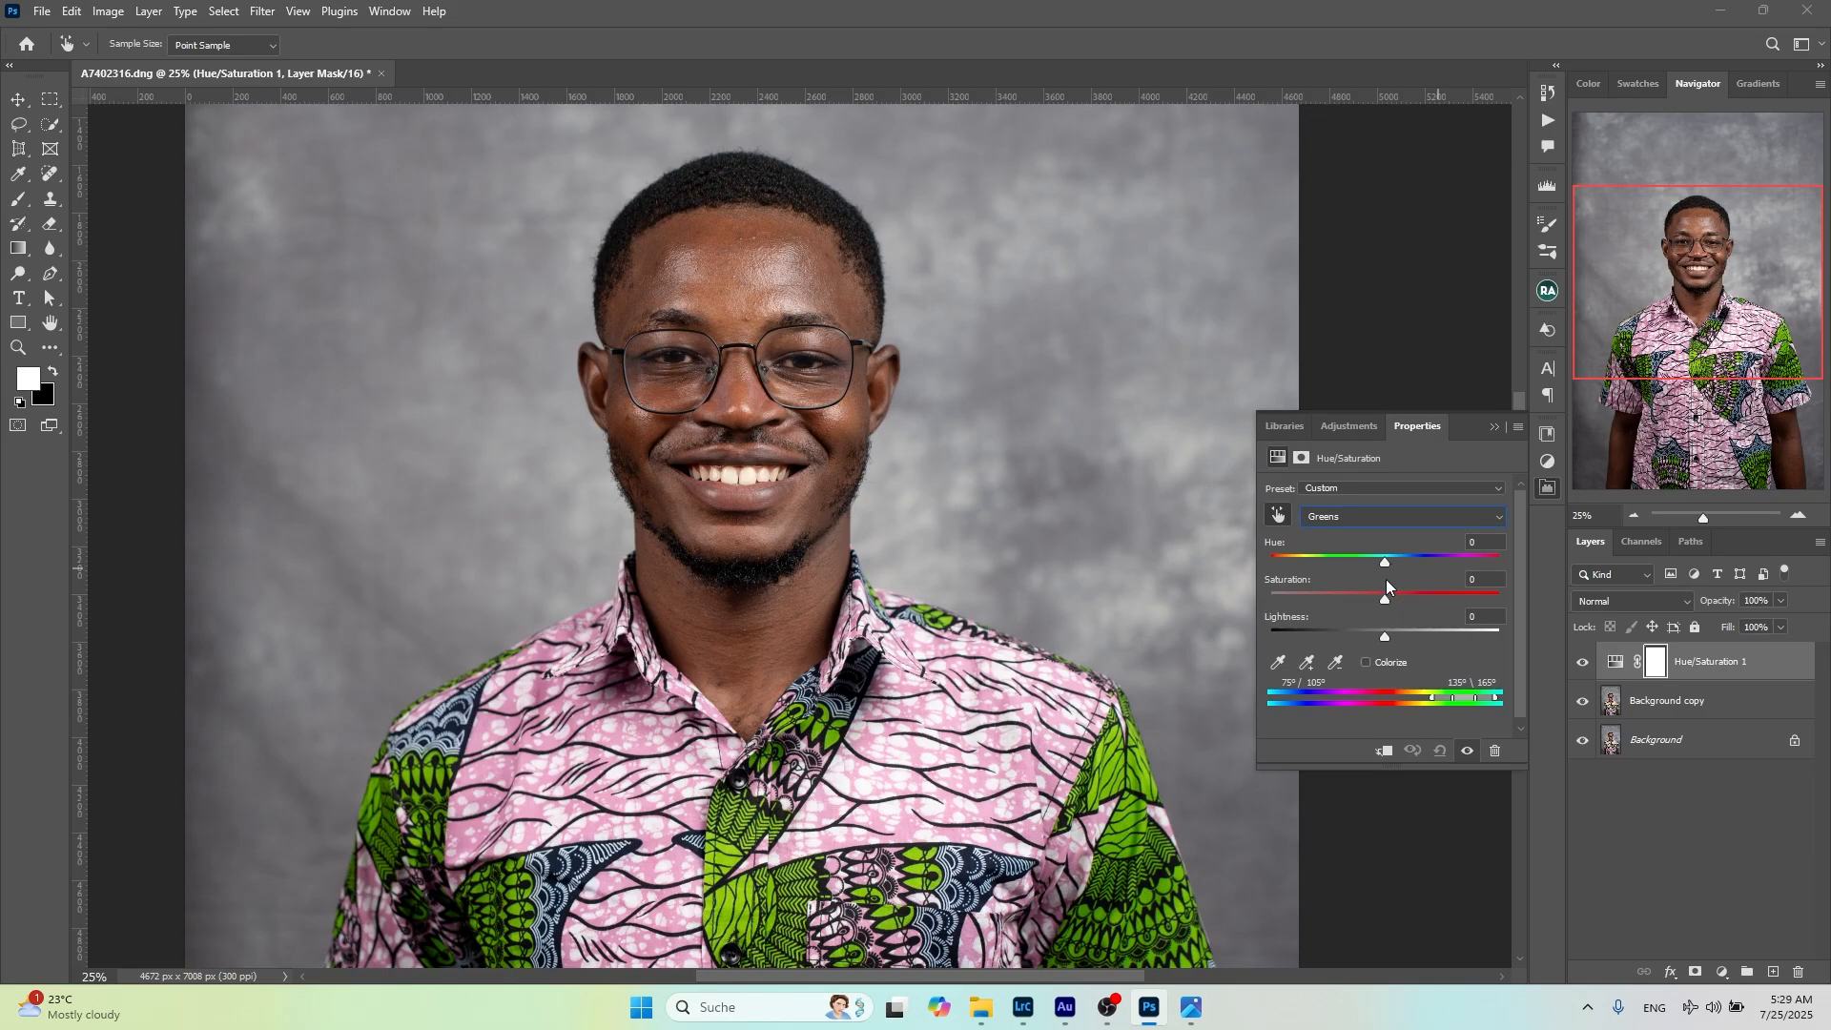
drag(1358, 566, 1251, 579)
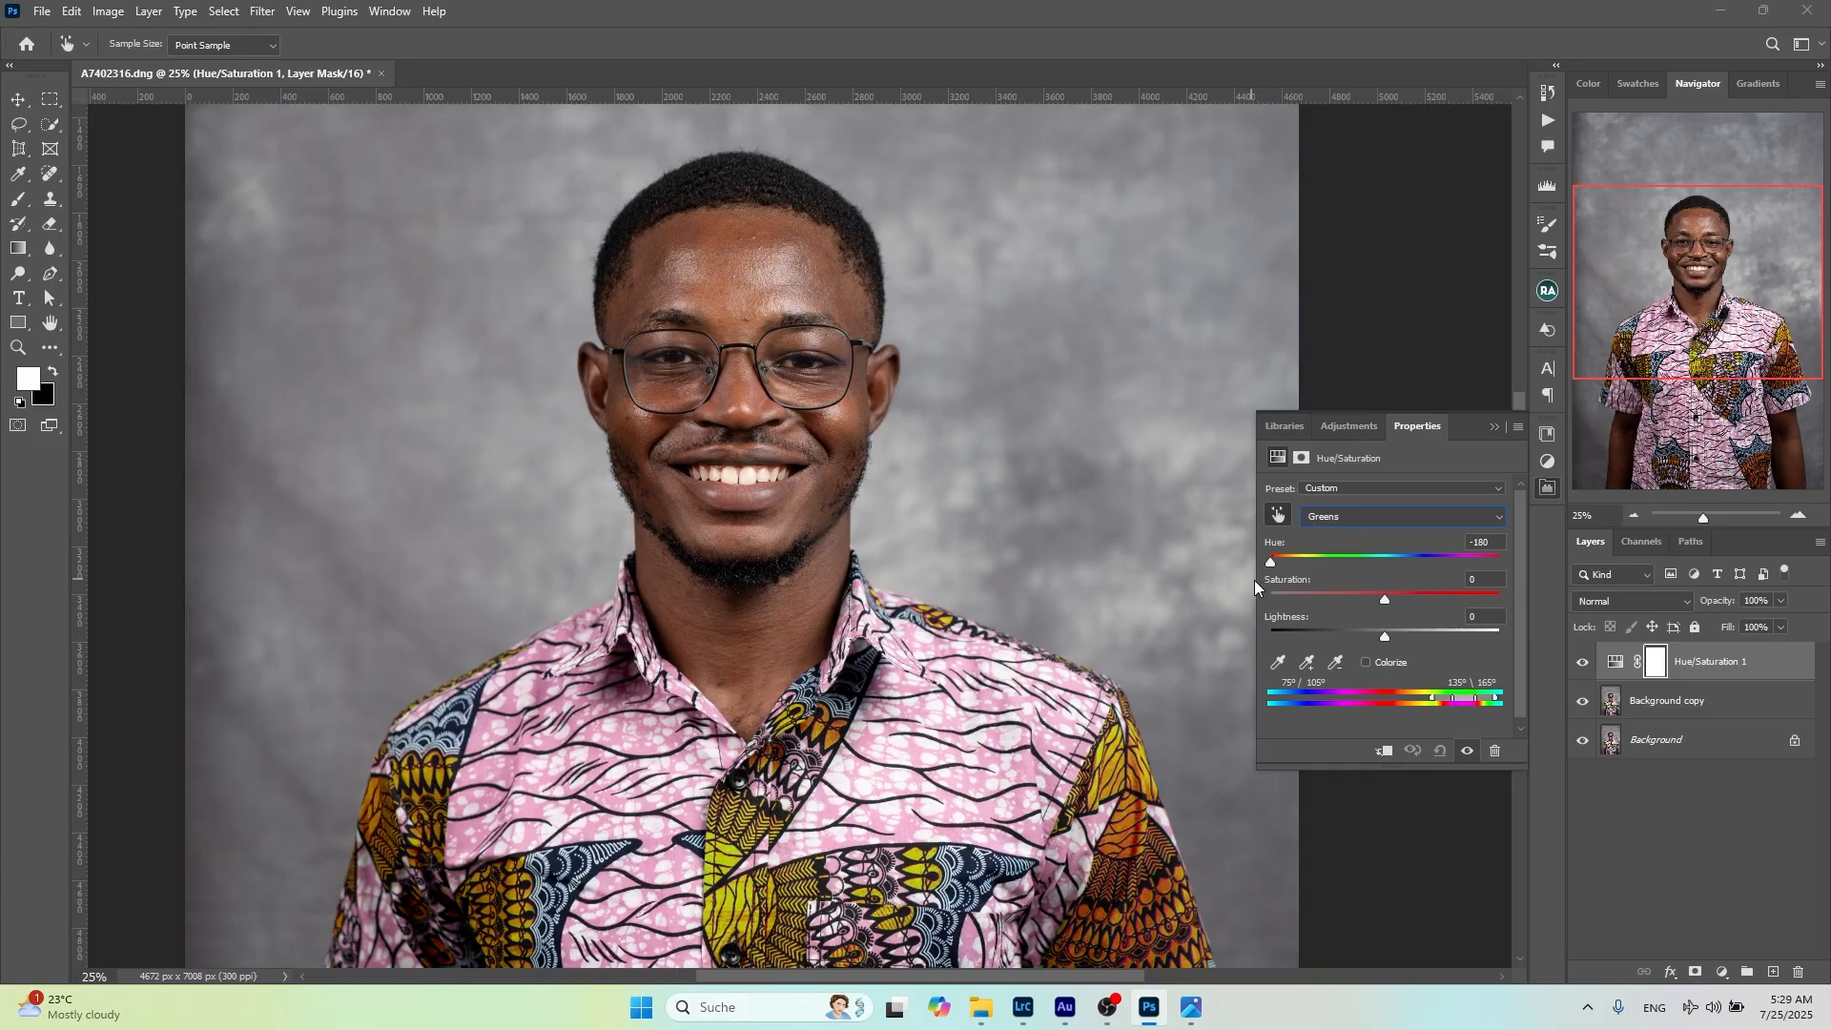
drag(1432, 598, 1505, 604)
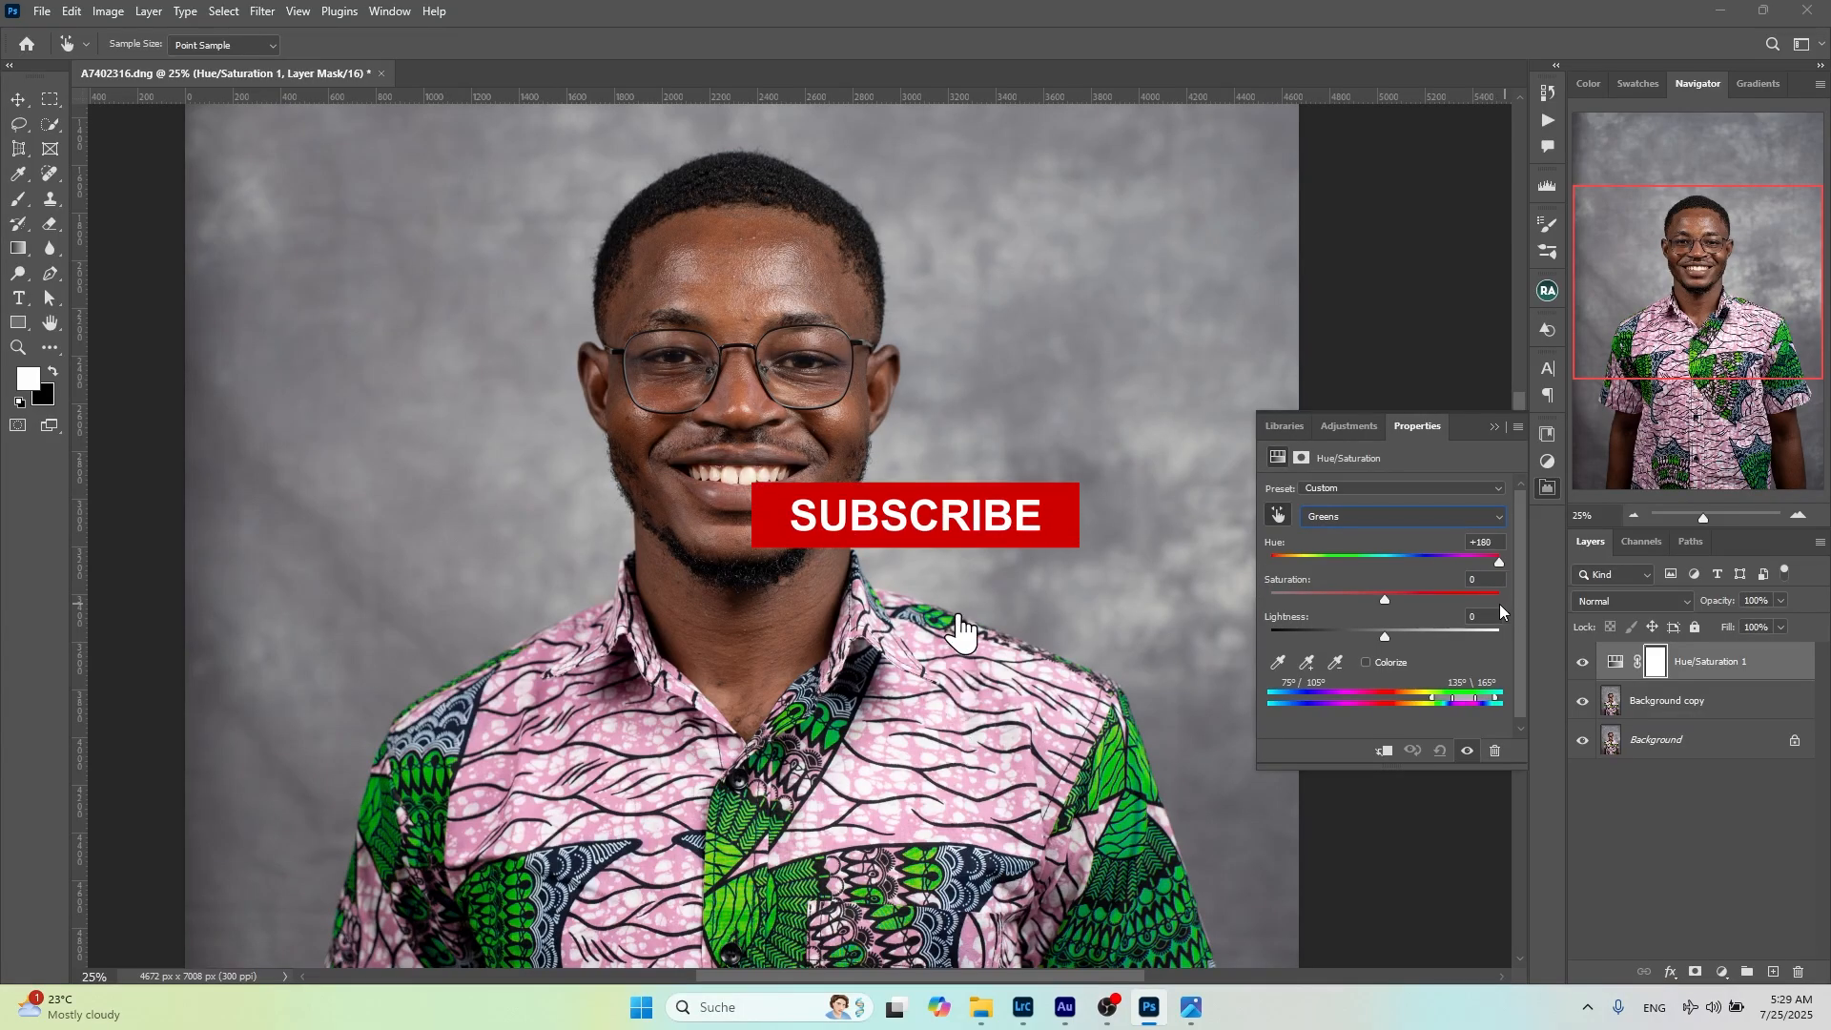
drag(1456, 601, 1263, 589)
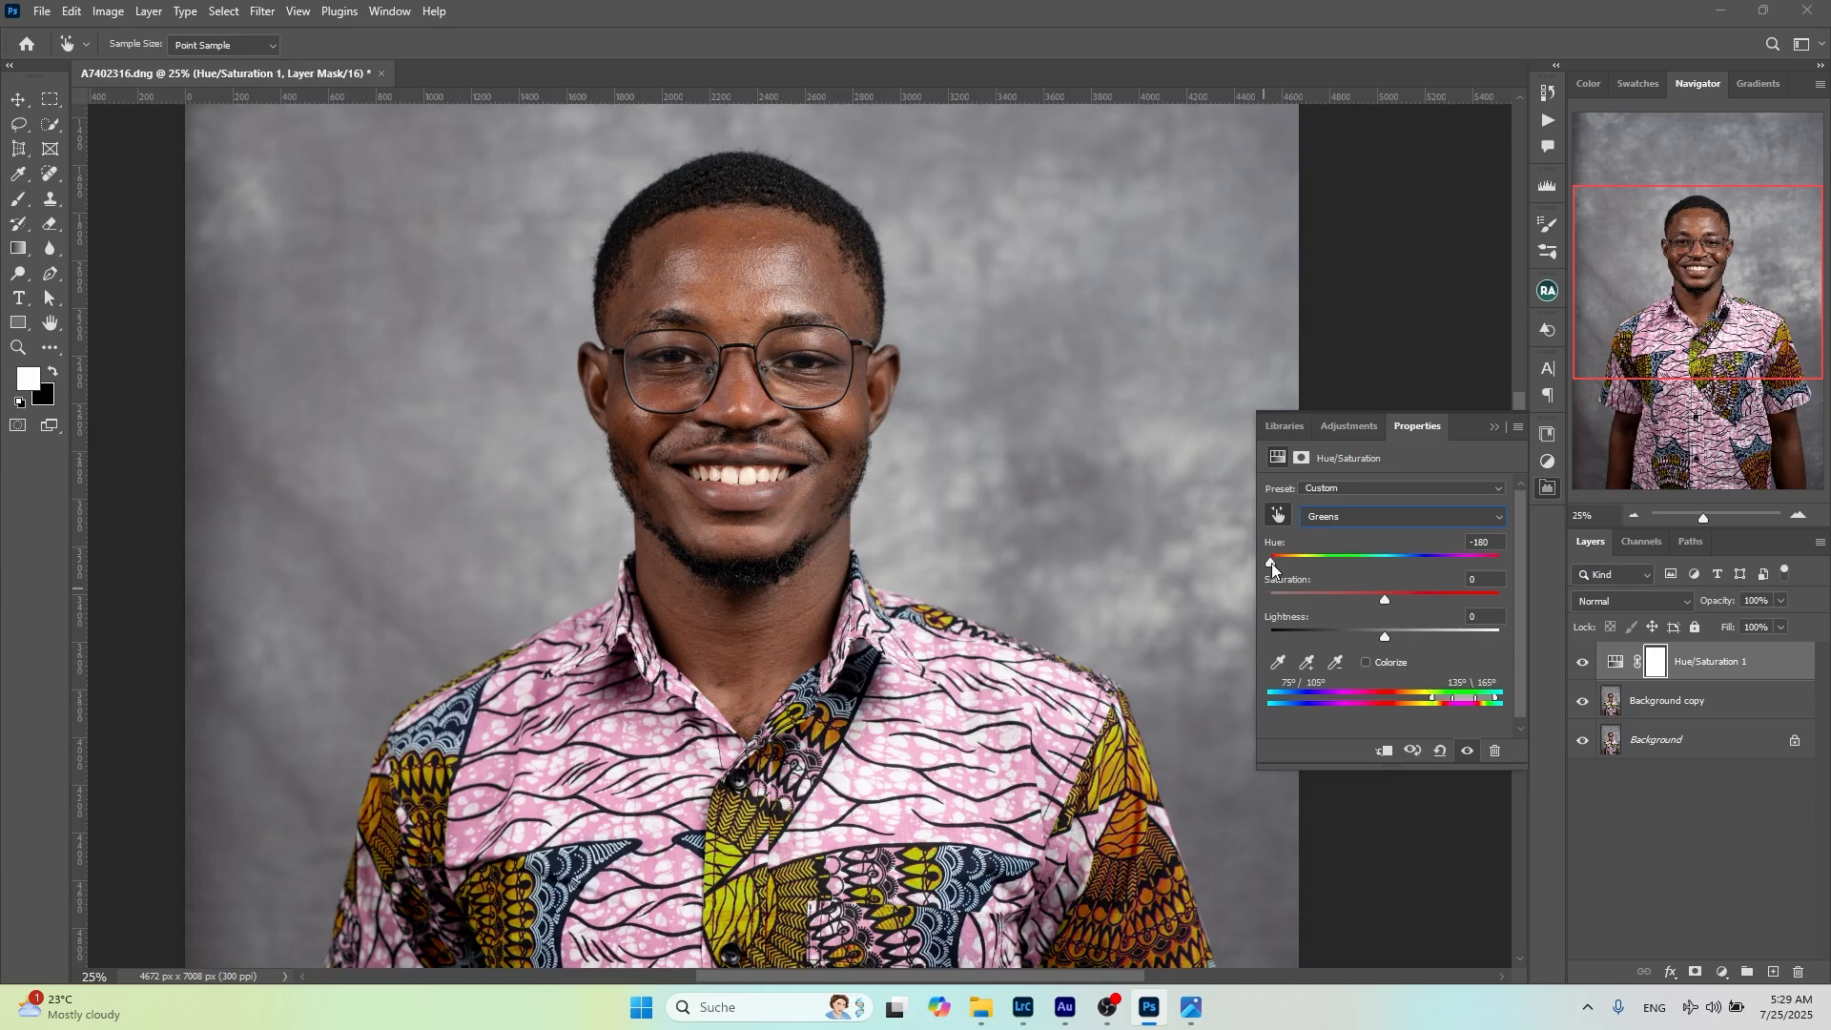
key(ctrl+z)
Try a slight hue shift on the Magentas range only, and undo it
click(1329, 516)
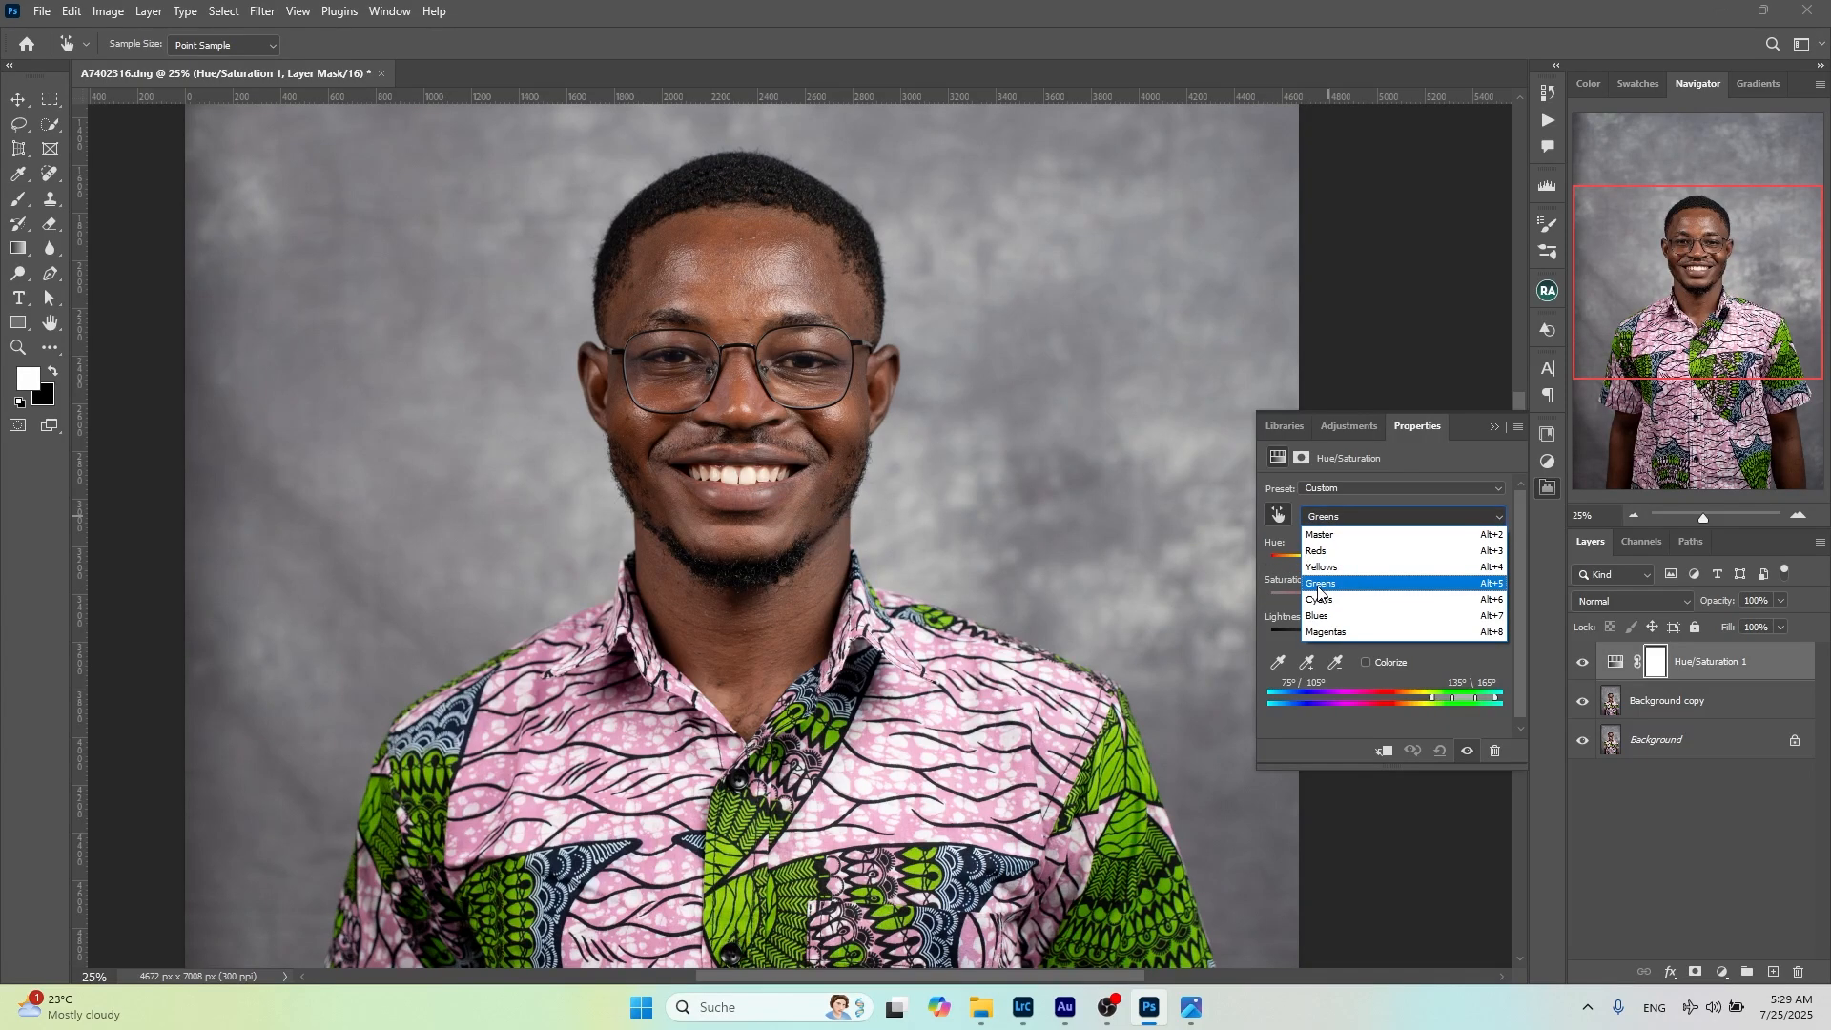
click(1334, 632)
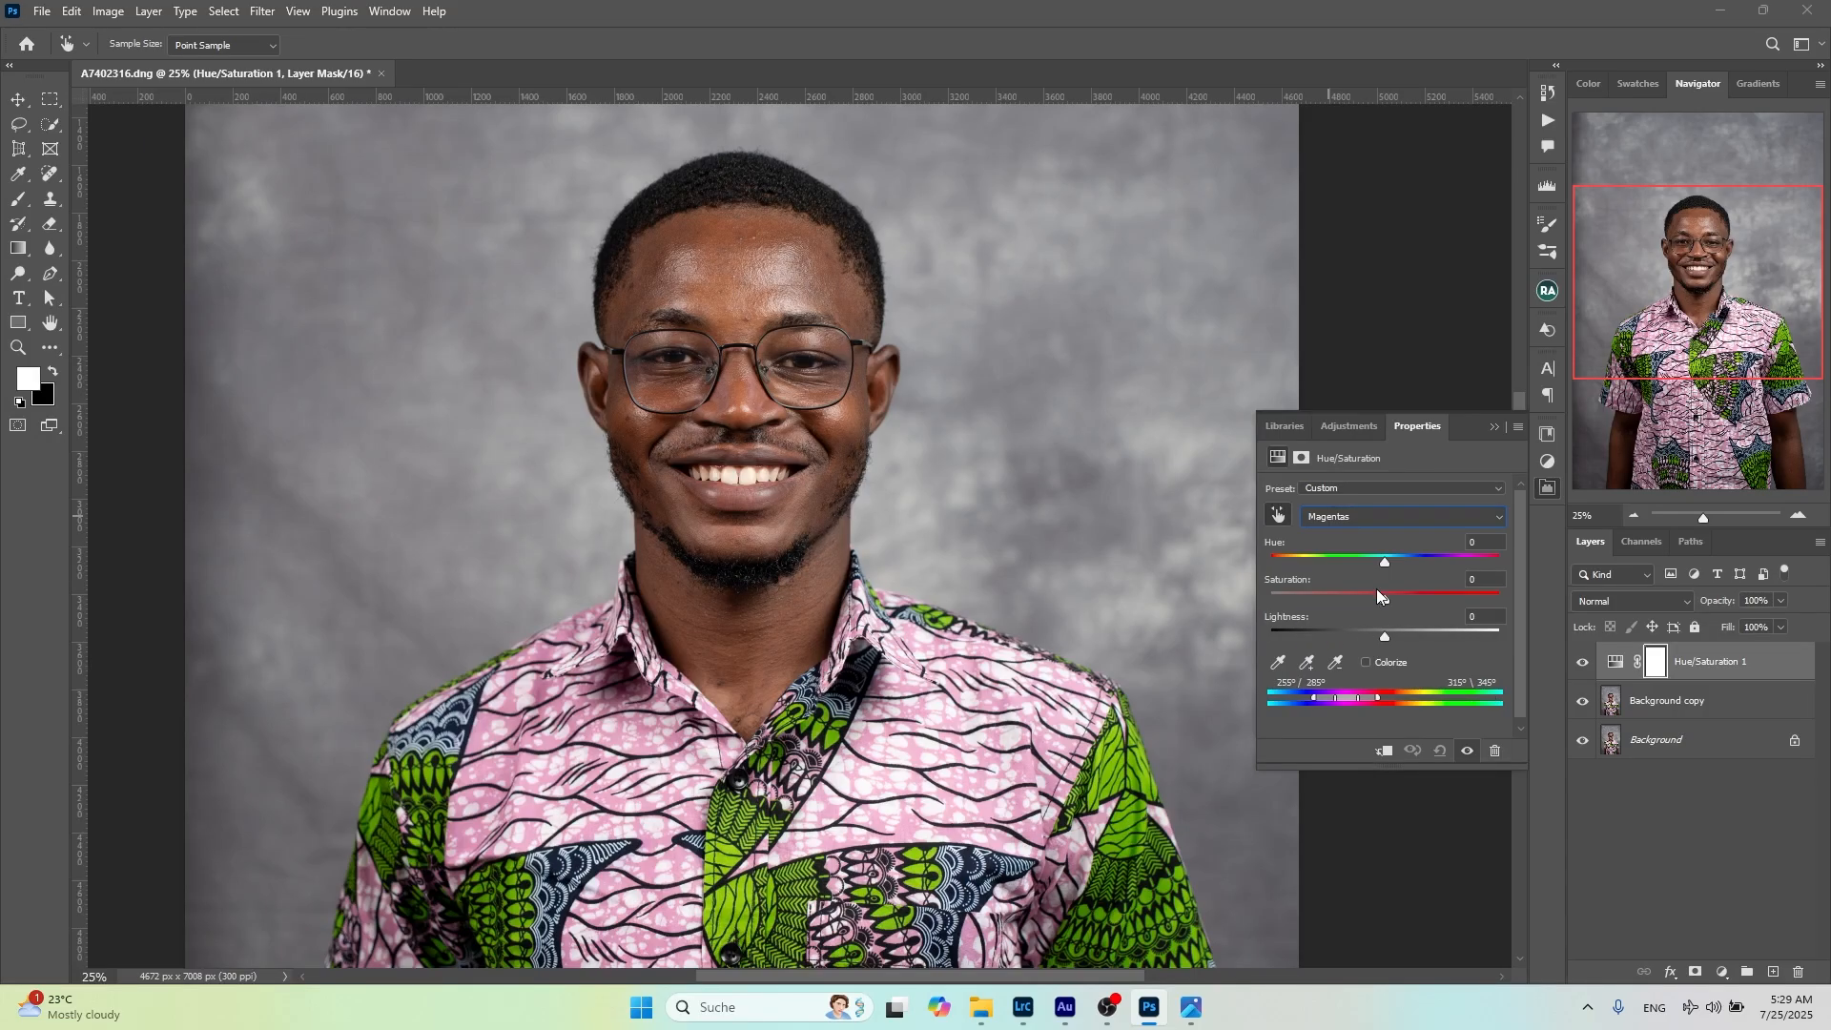
mouse_move(1386, 565)
mouse_down()
mouse_move(1246, 573)
mouse_move(1561, 593)
mouse_move(1312, 562)
mouse_move(1368, 559)
mouse_up()
key(ctrl+z)
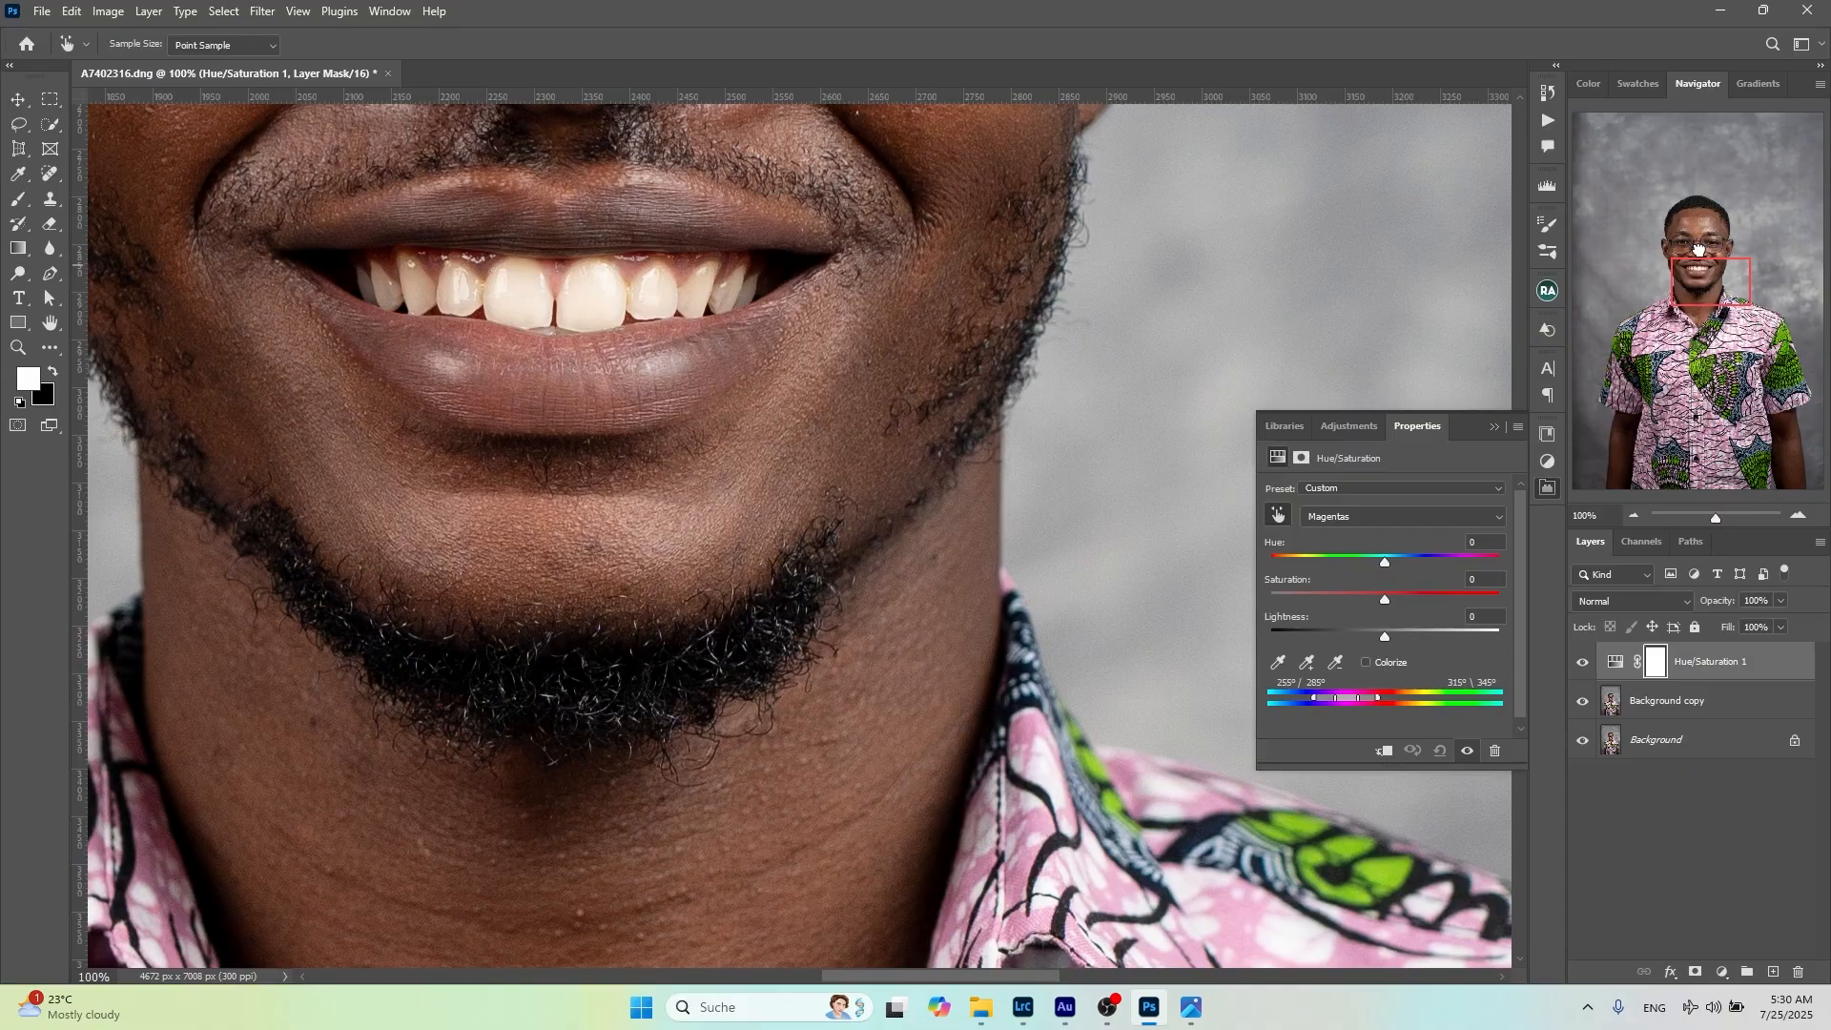
Sample the front teeth with the on-image adjustment tool of Hue/Saturation and lower the saturation of their yellows to -100
click(1698, 248)
drag(1697, 248, 1698, 252)
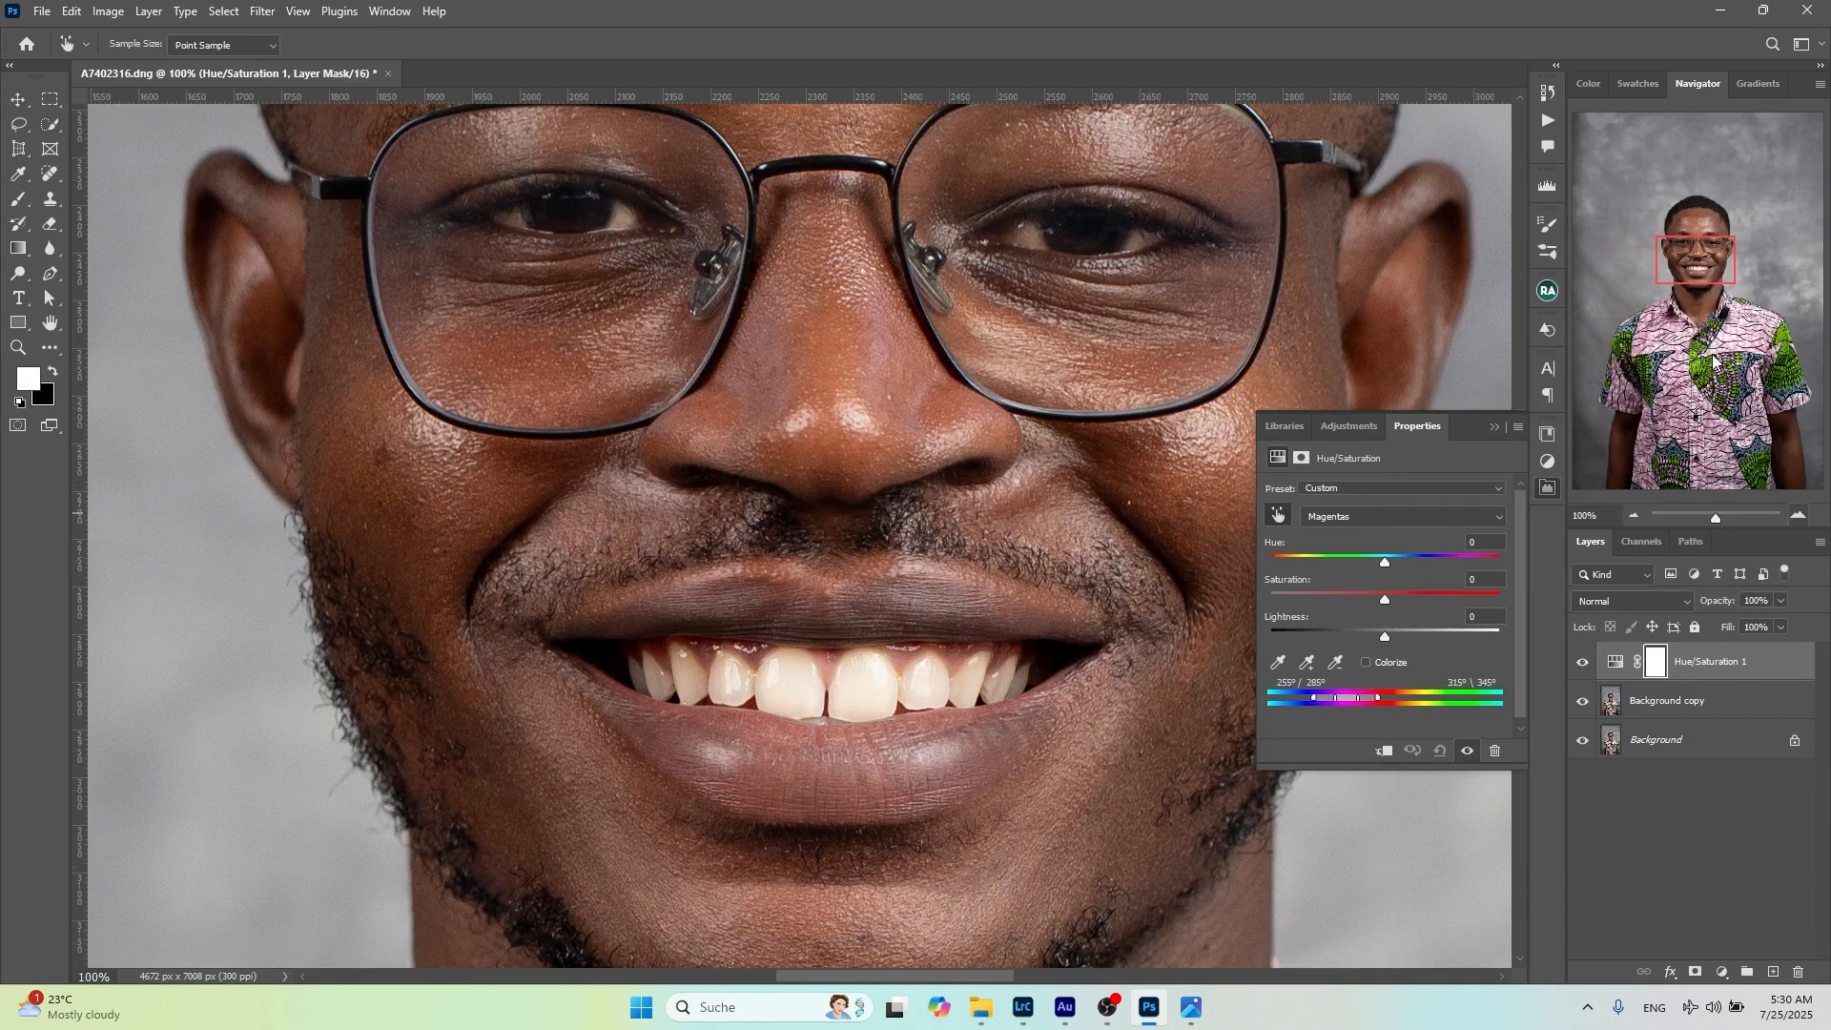
key(ctrl+plus)
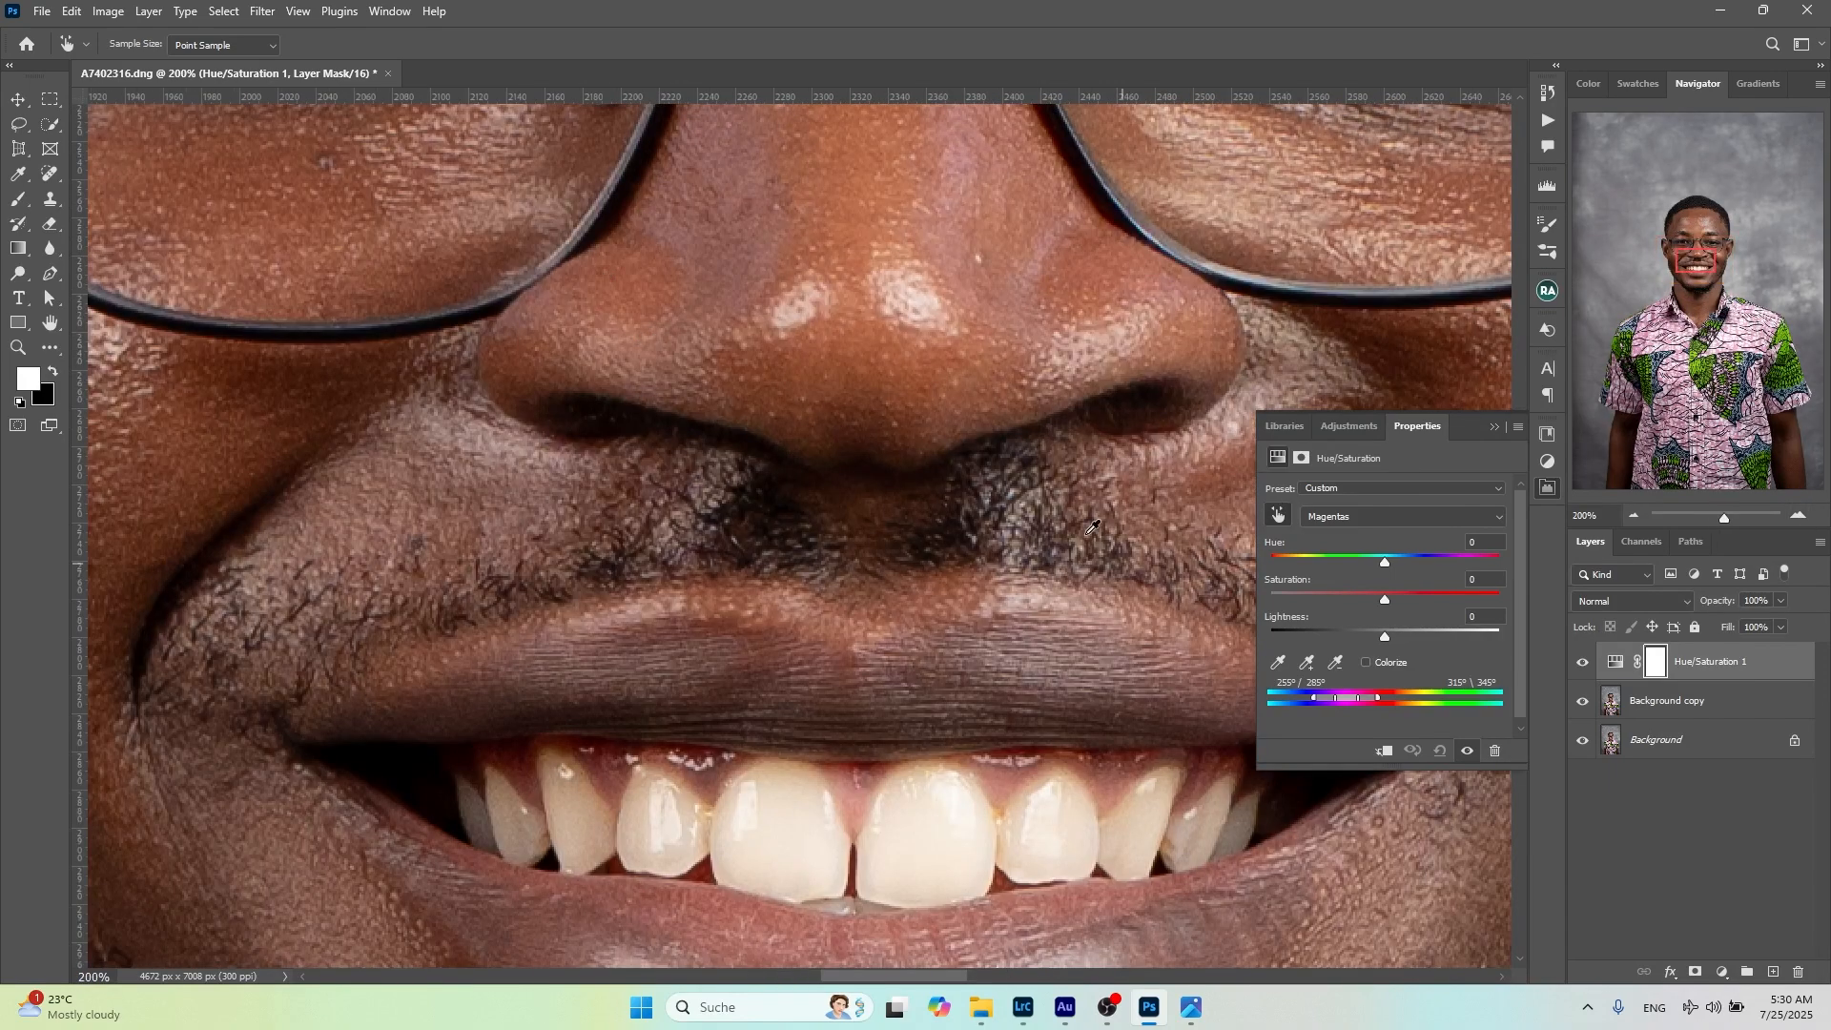
drag(1701, 258, 1705, 266)
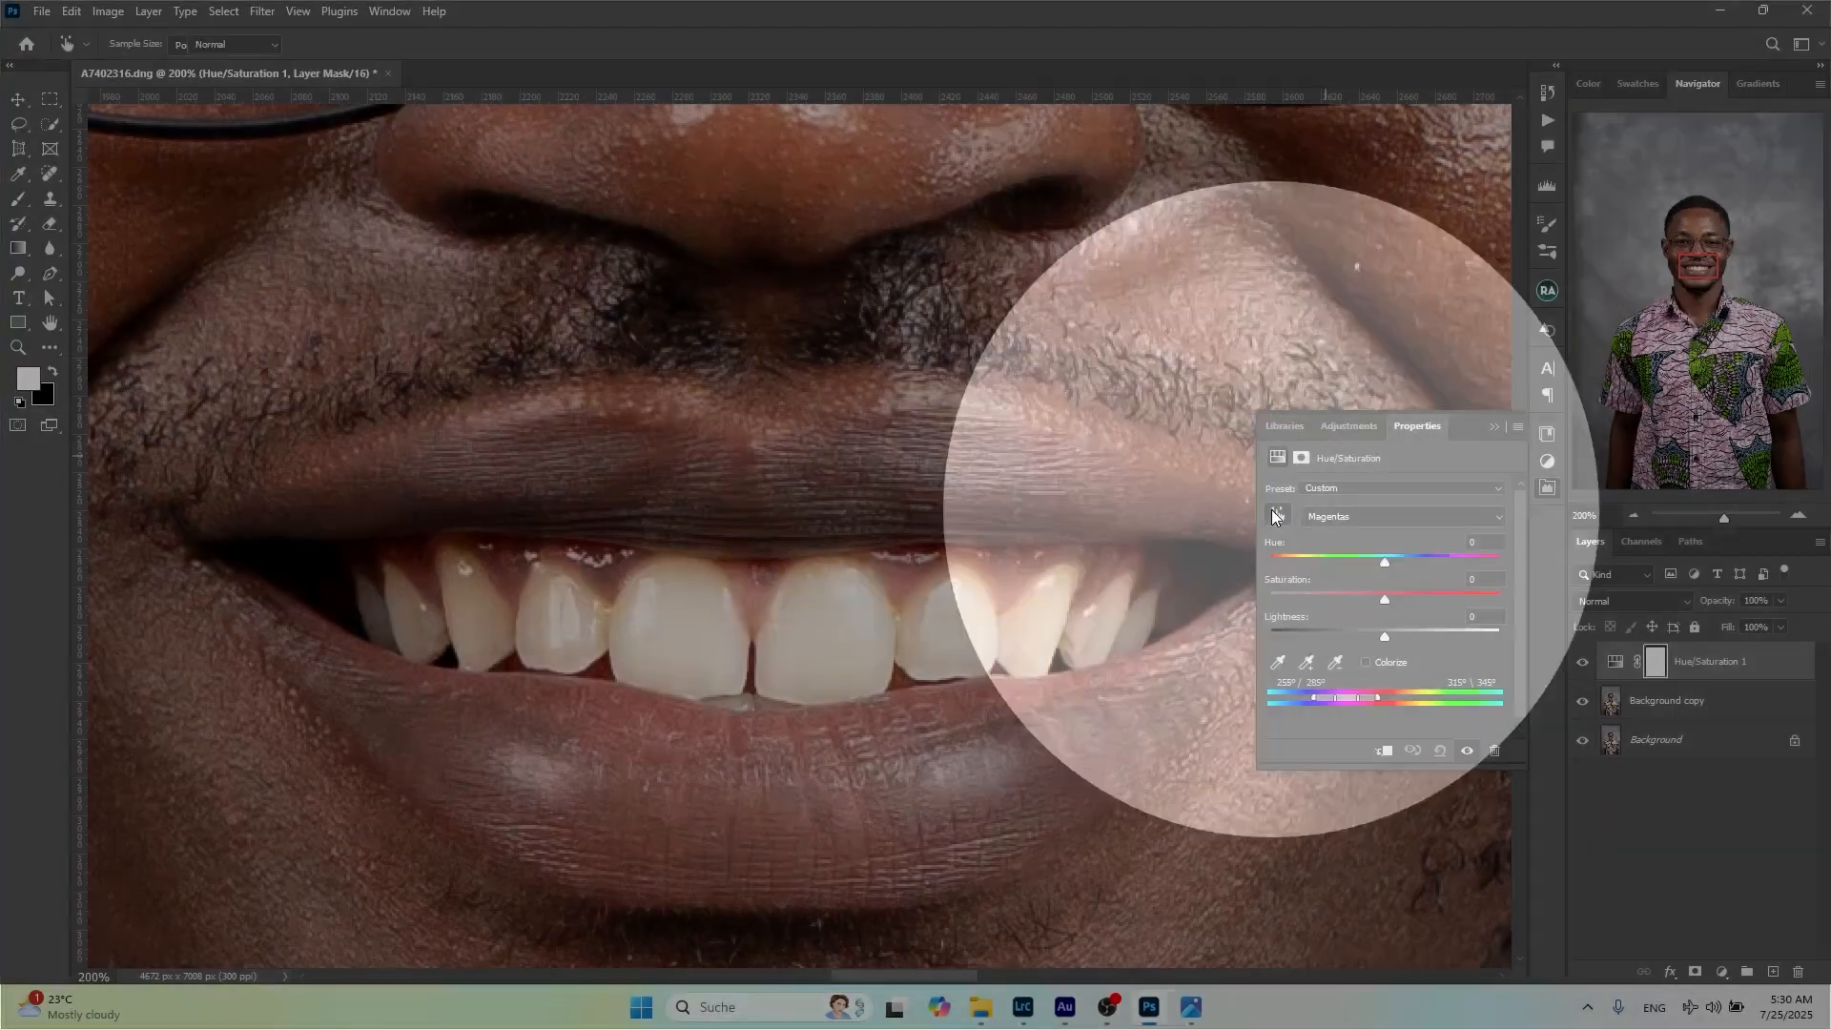
key(j)
click(1280, 515)
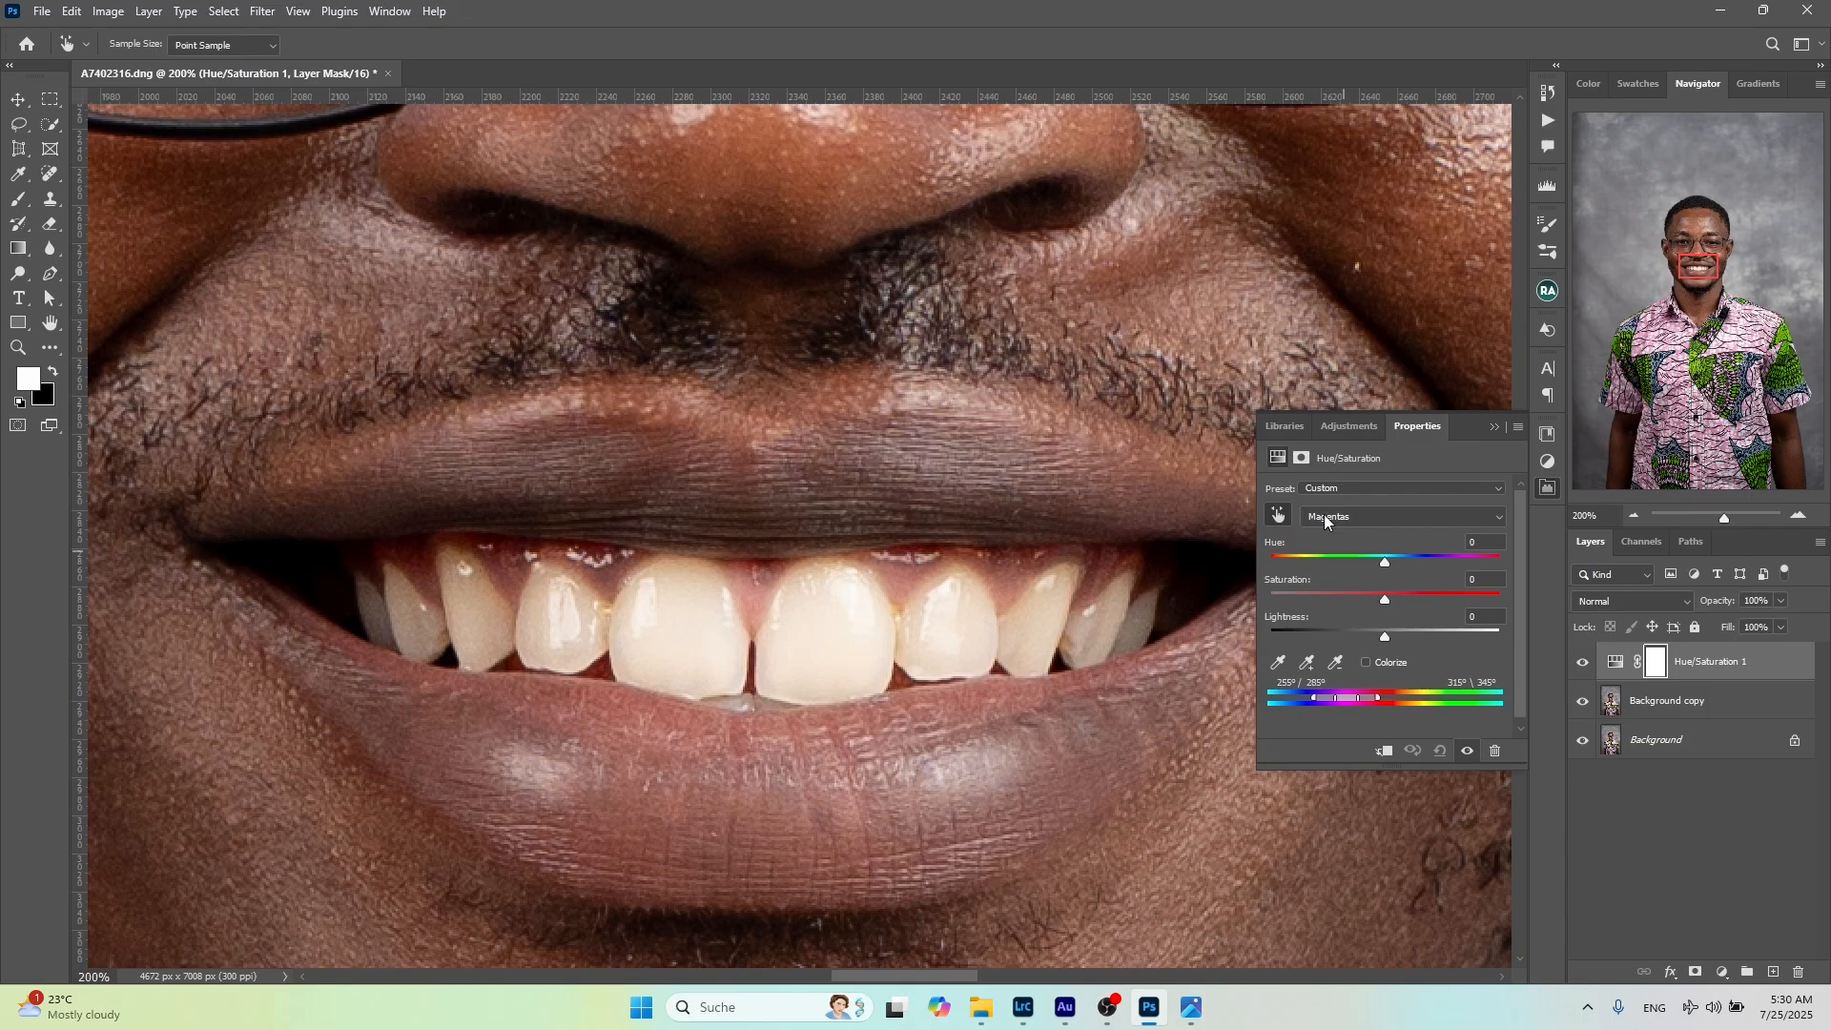
click(822, 576)
drag(821, 576, 599, 569)
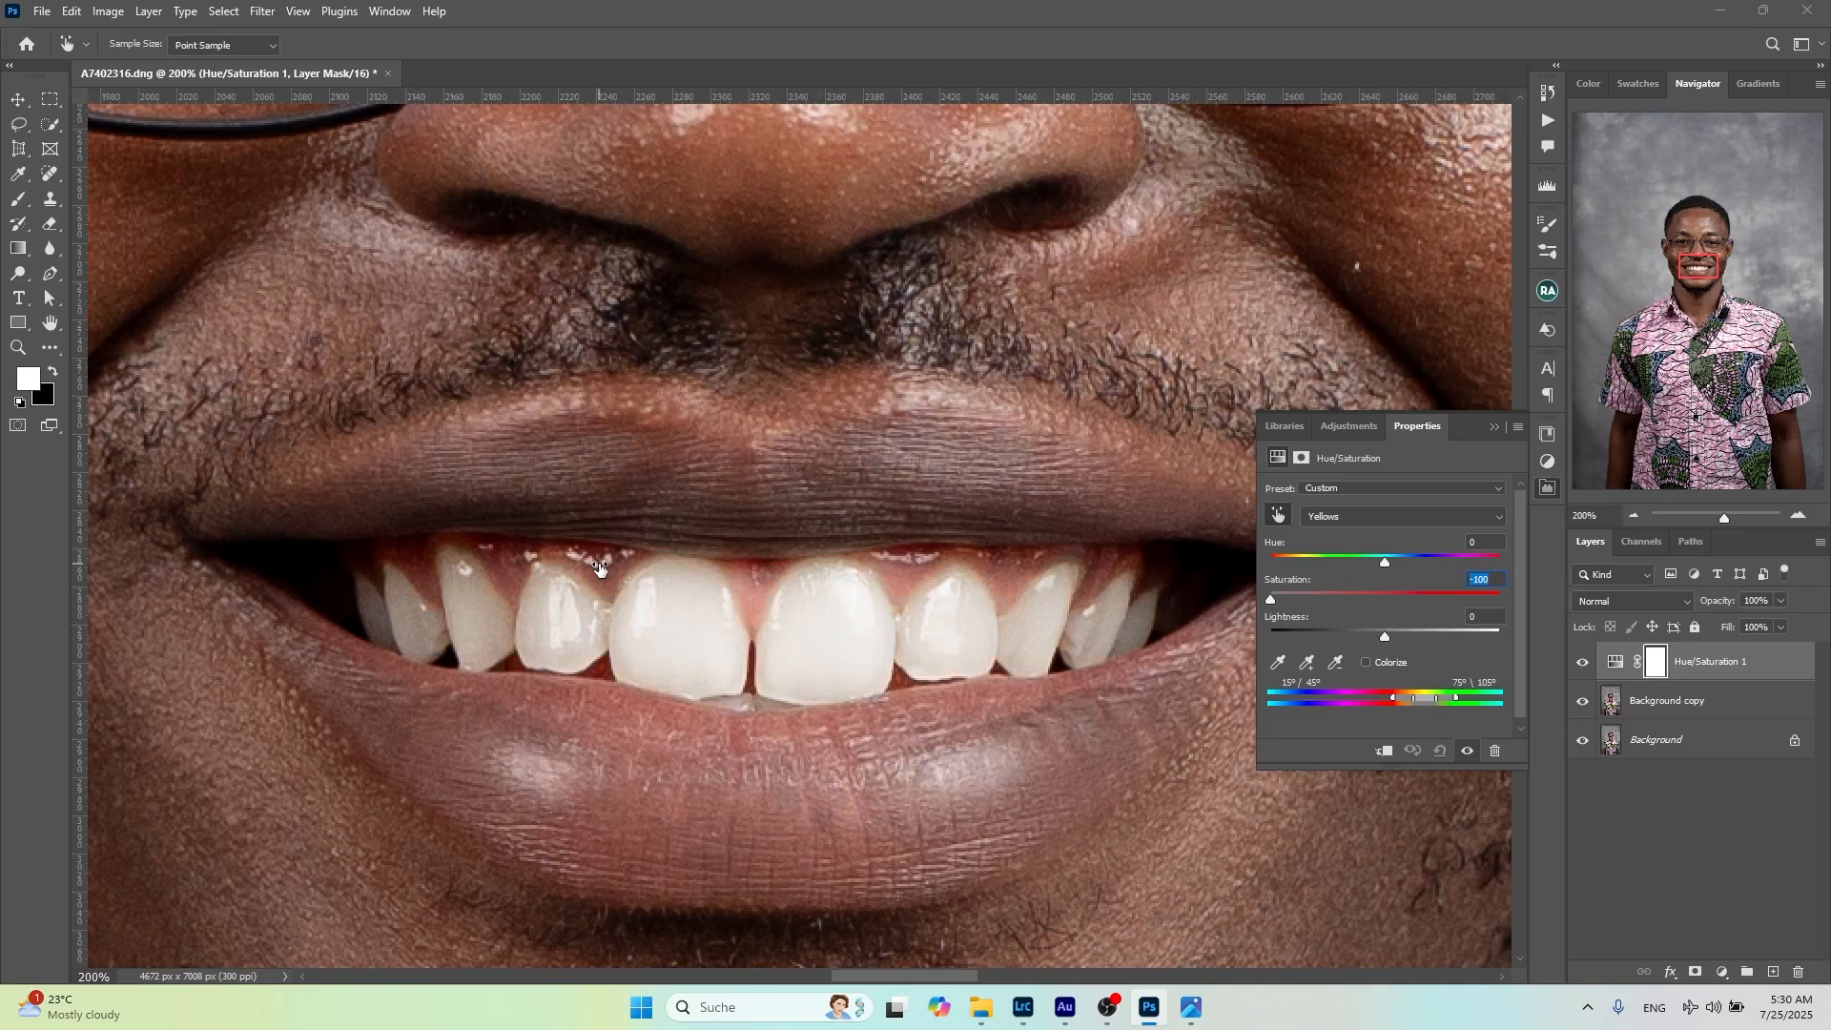
Choose the Yellows range directly and set its saturation to -100
click(1359, 517)
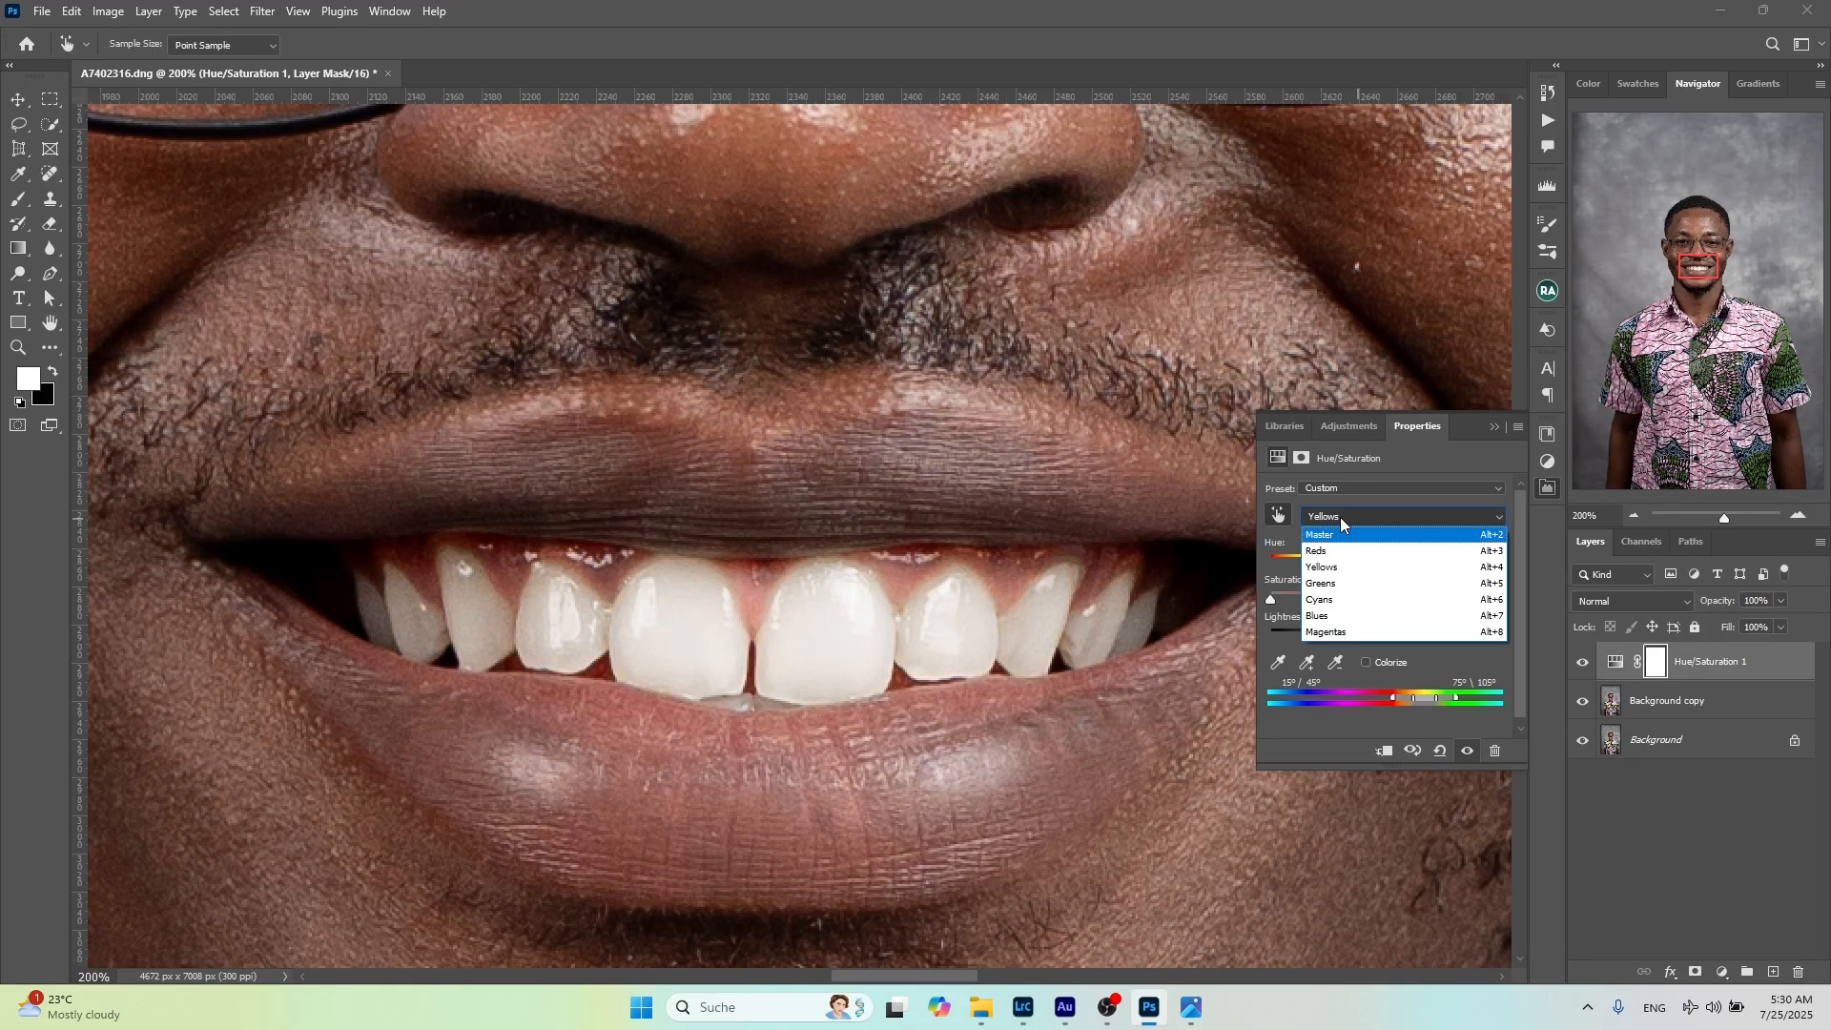
click(1336, 519)
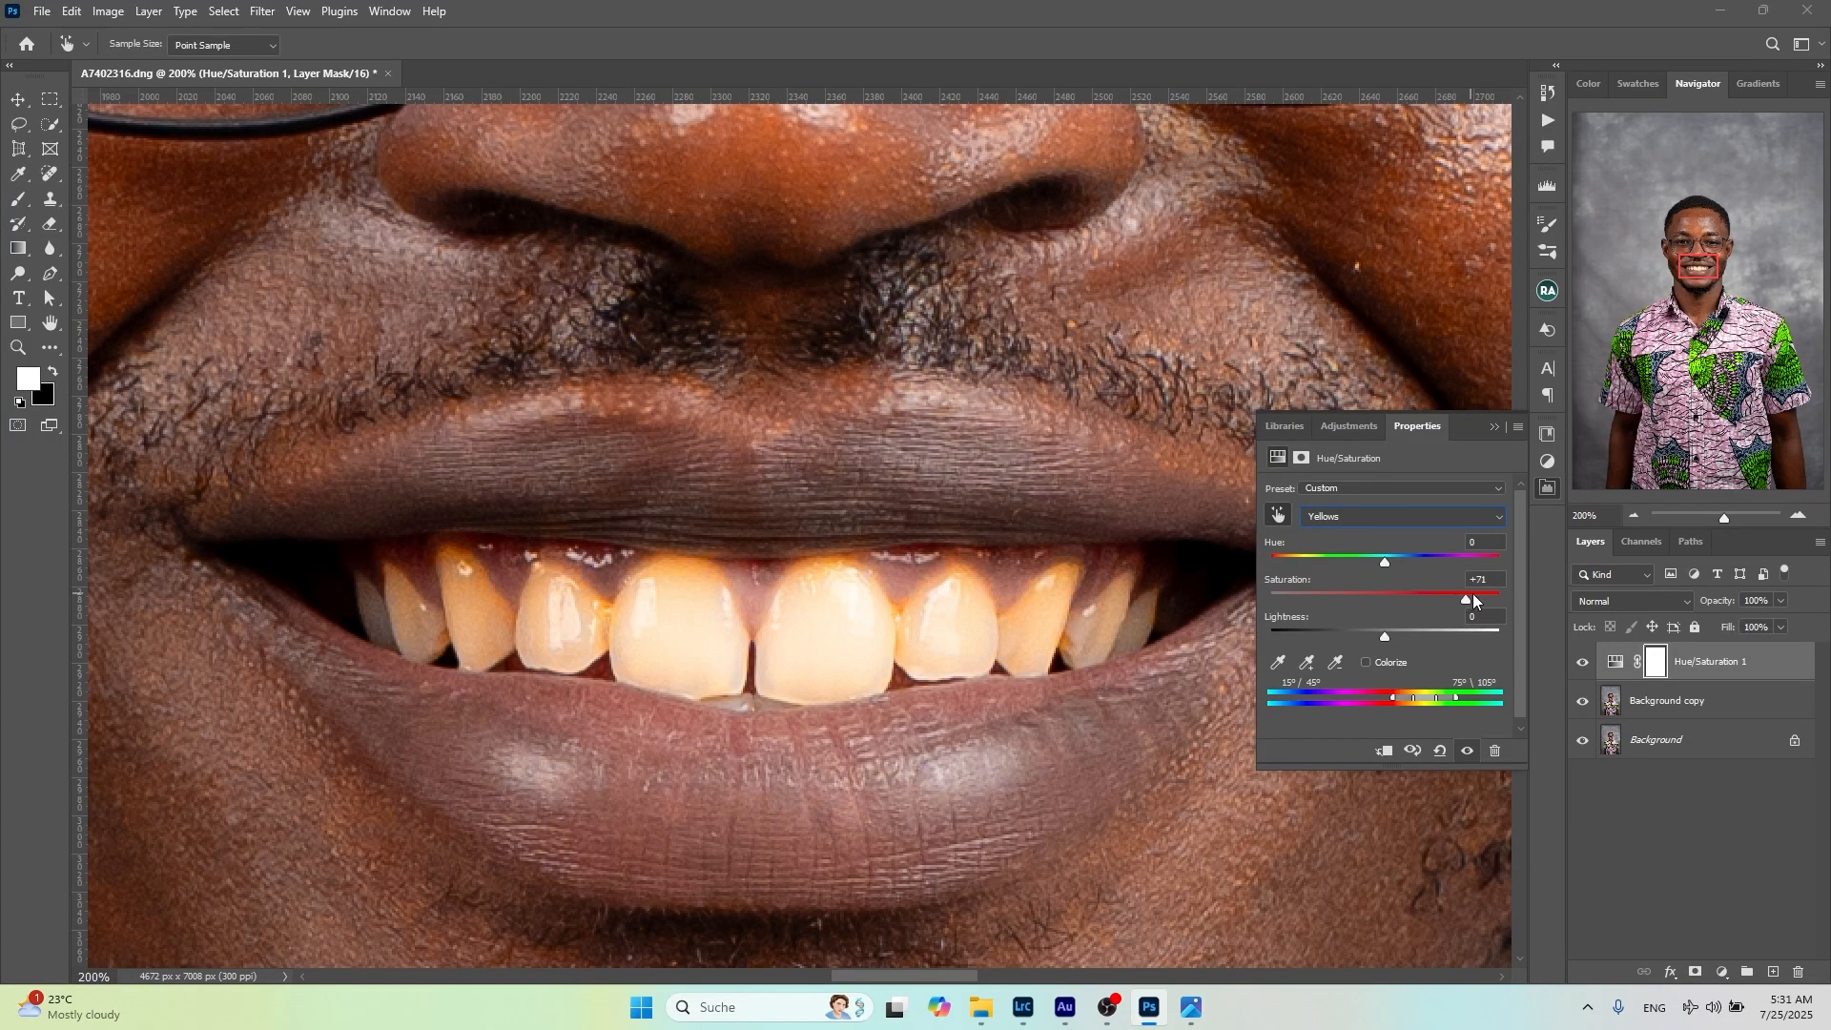
drag(1472, 594, 1244, 580)
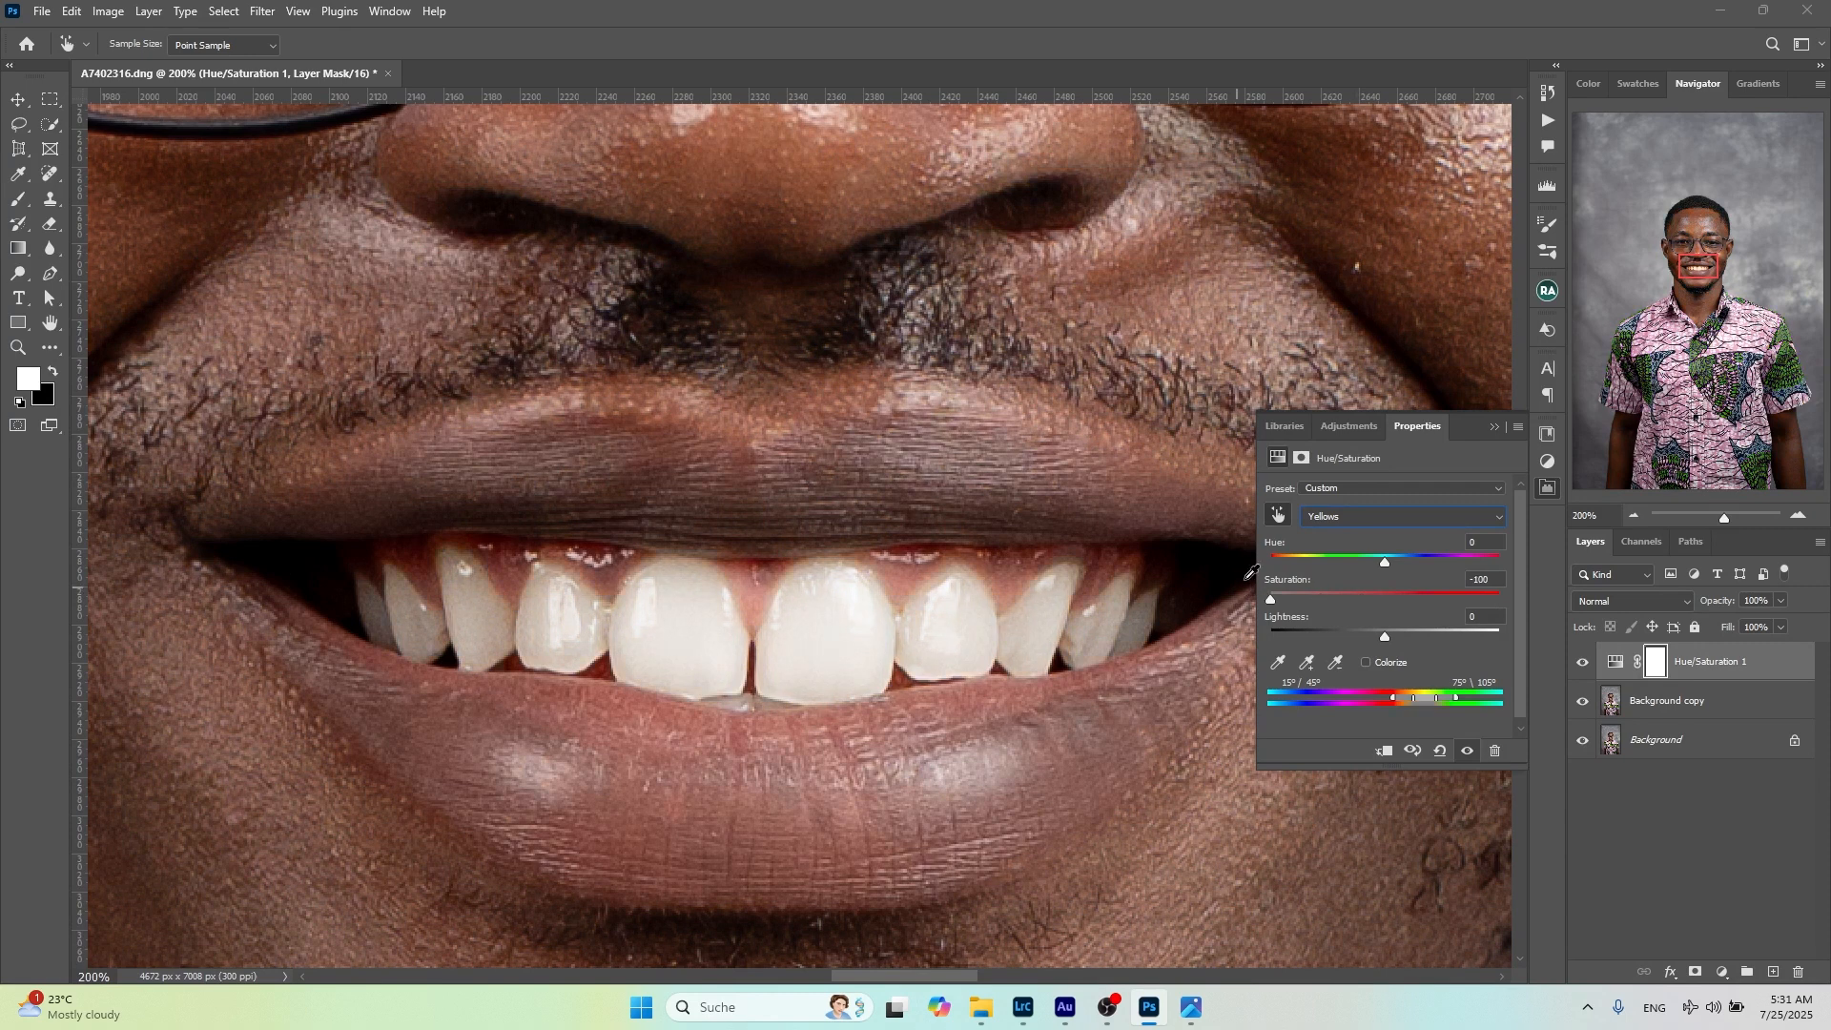
Compare the teeth and the whole portrait with and without the Hue/Saturation 1 adjustment by toggling its visibility
click(1582, 665)
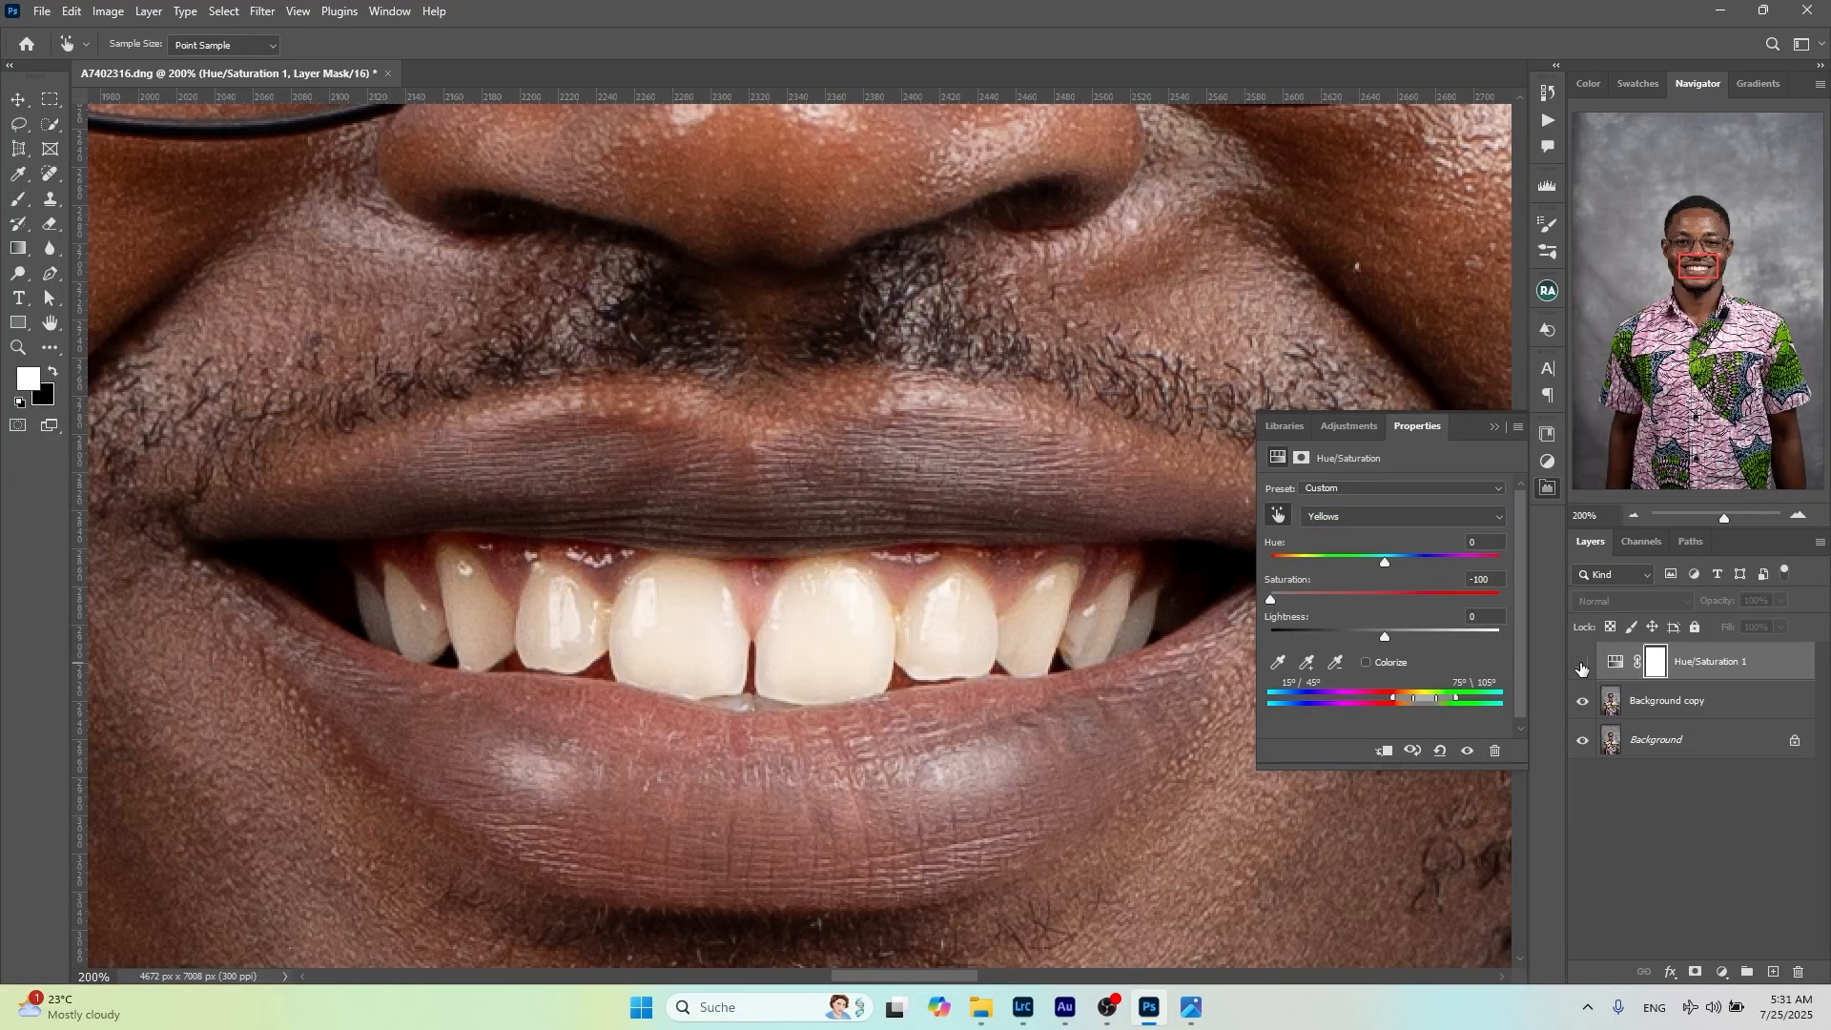
click(1582, 665)
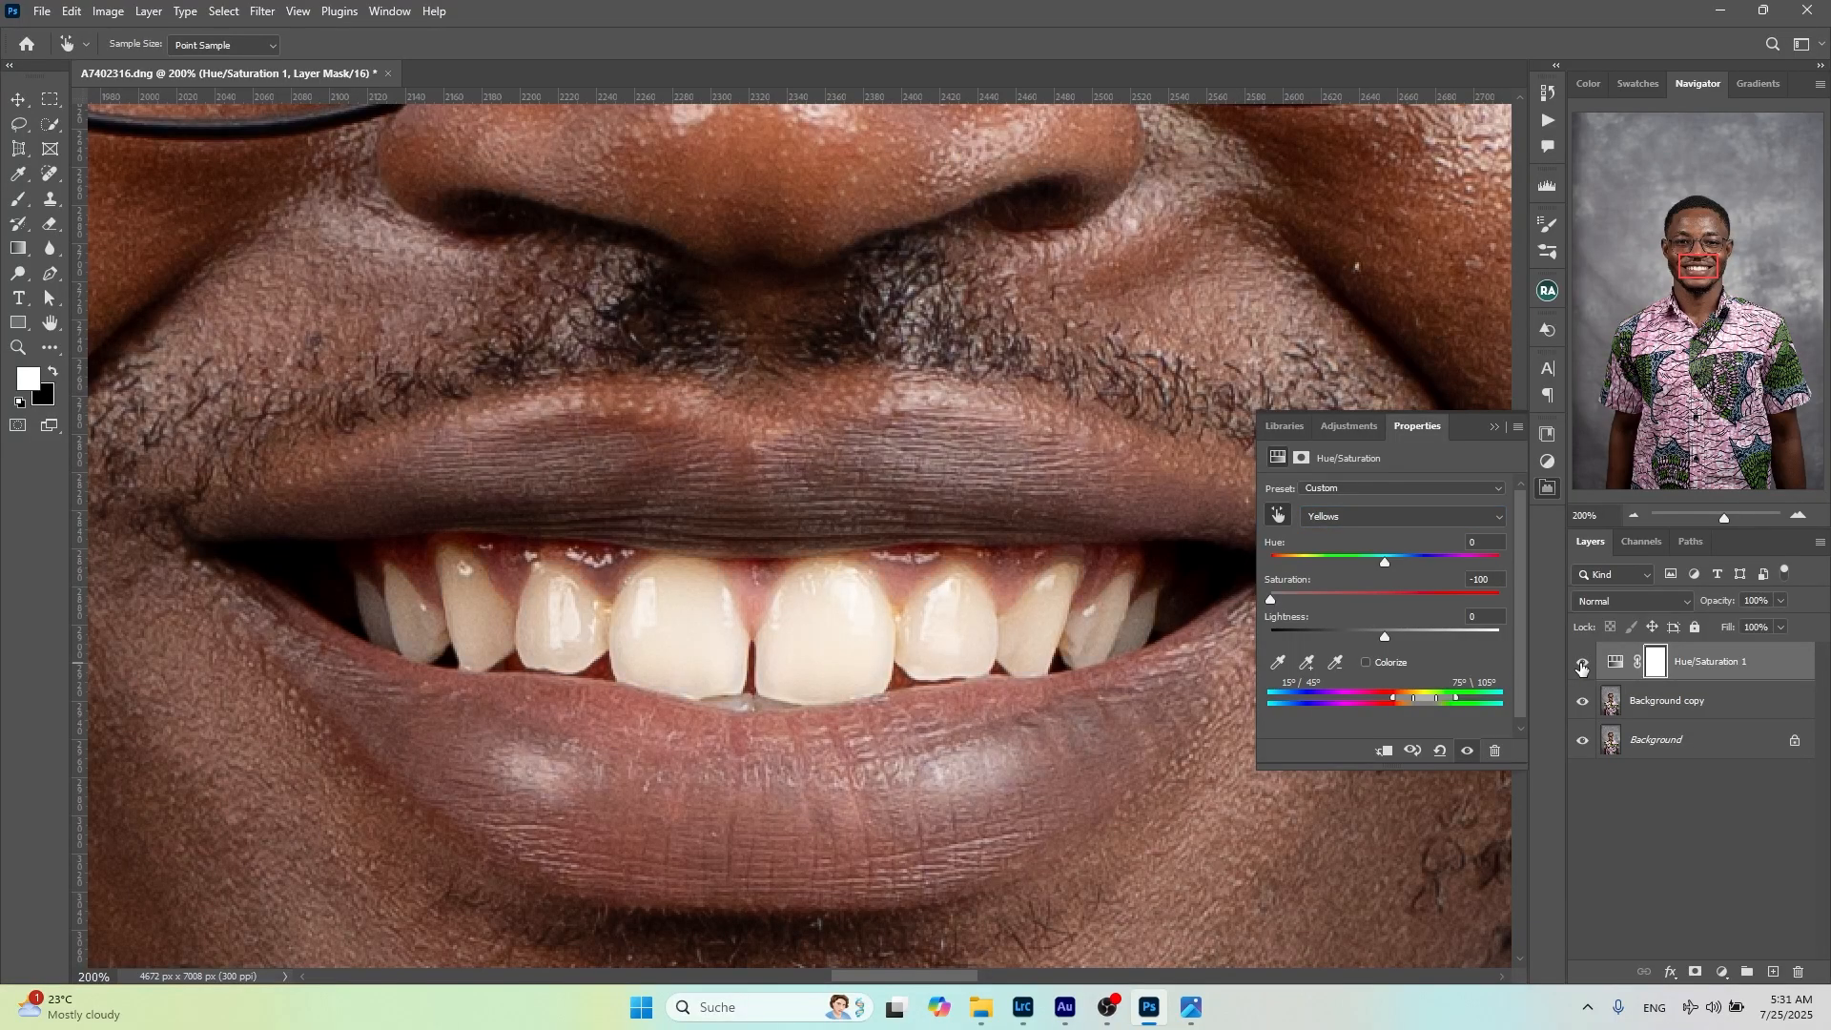
click(1581, 665)
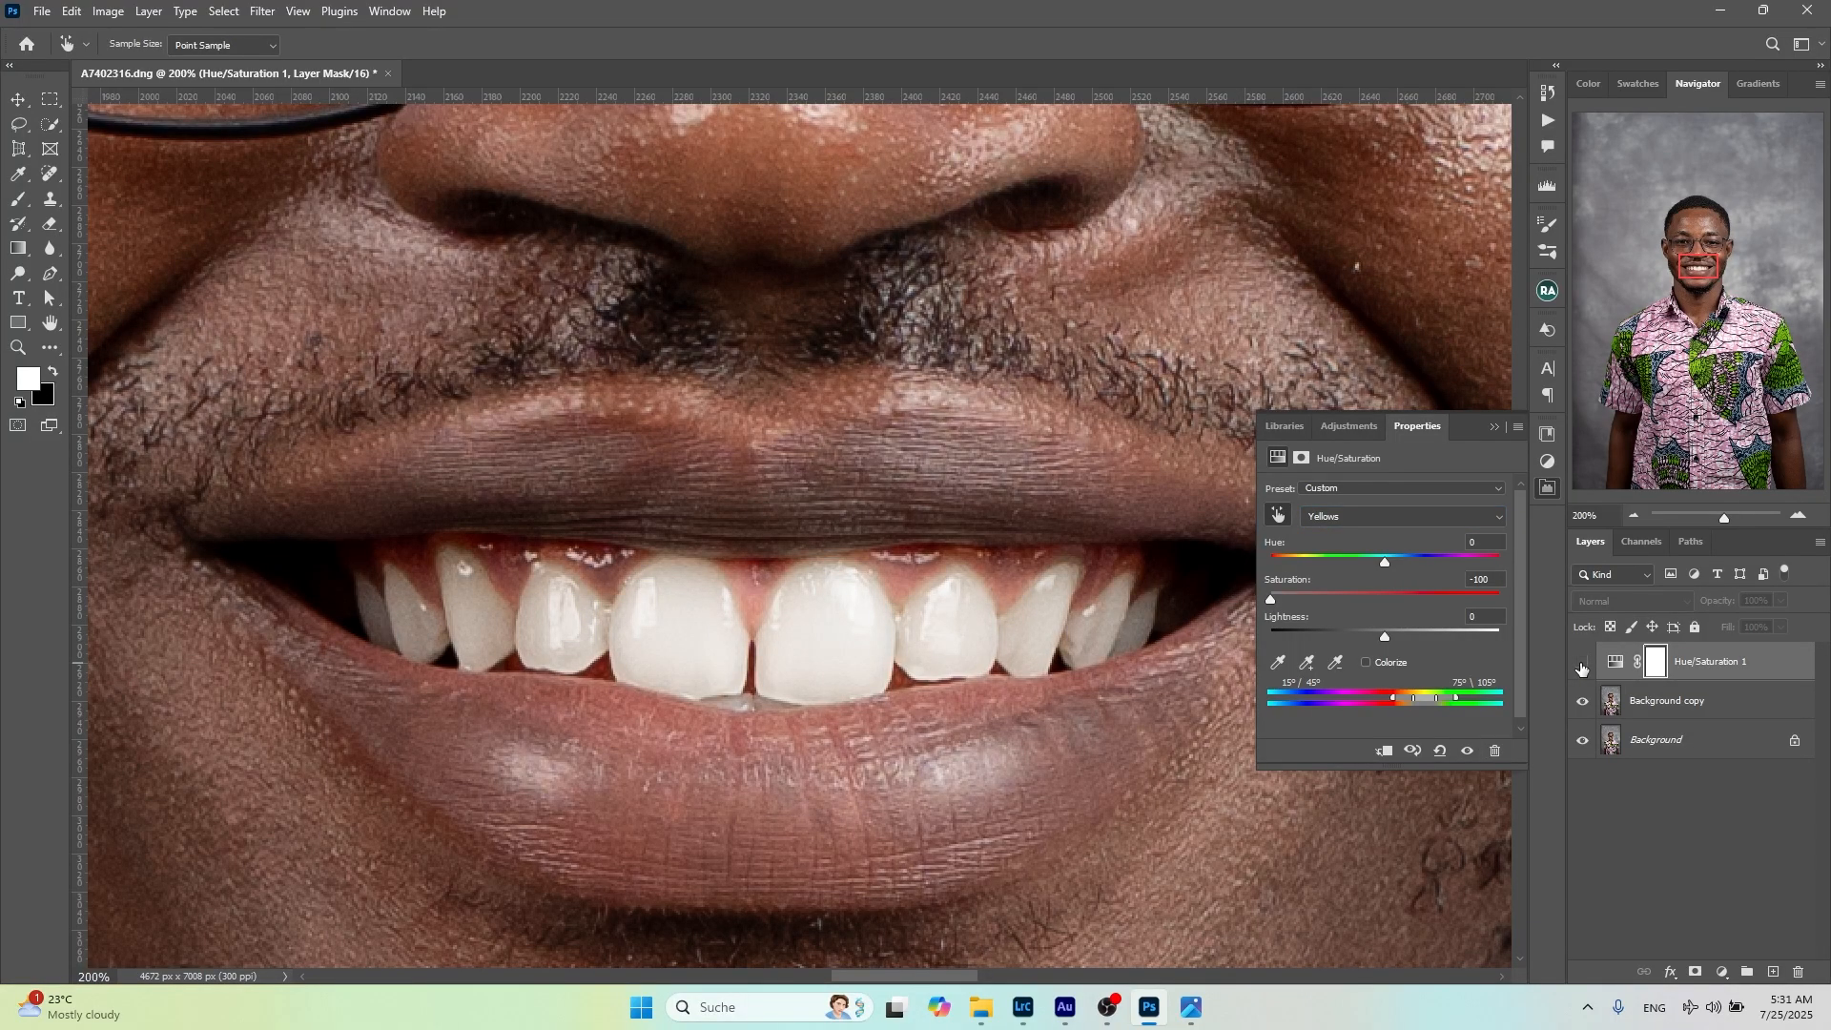
click(1581, 665)
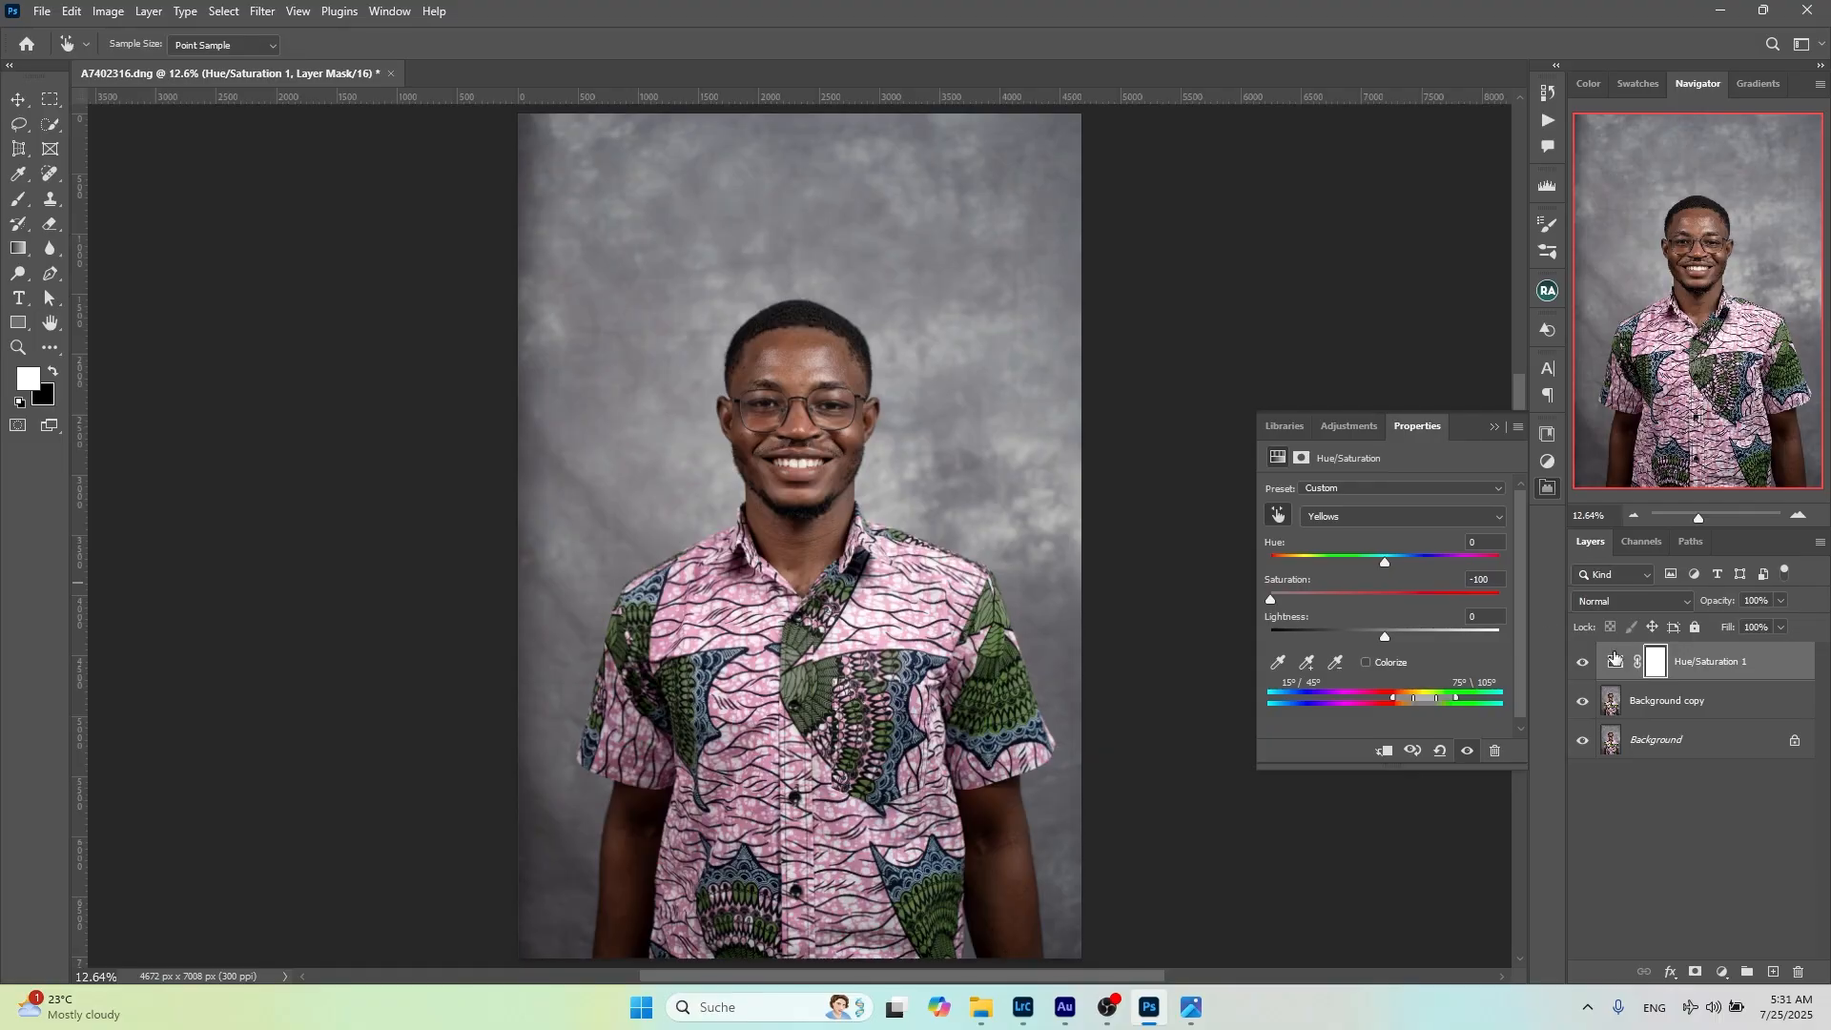
click(1583, 665)
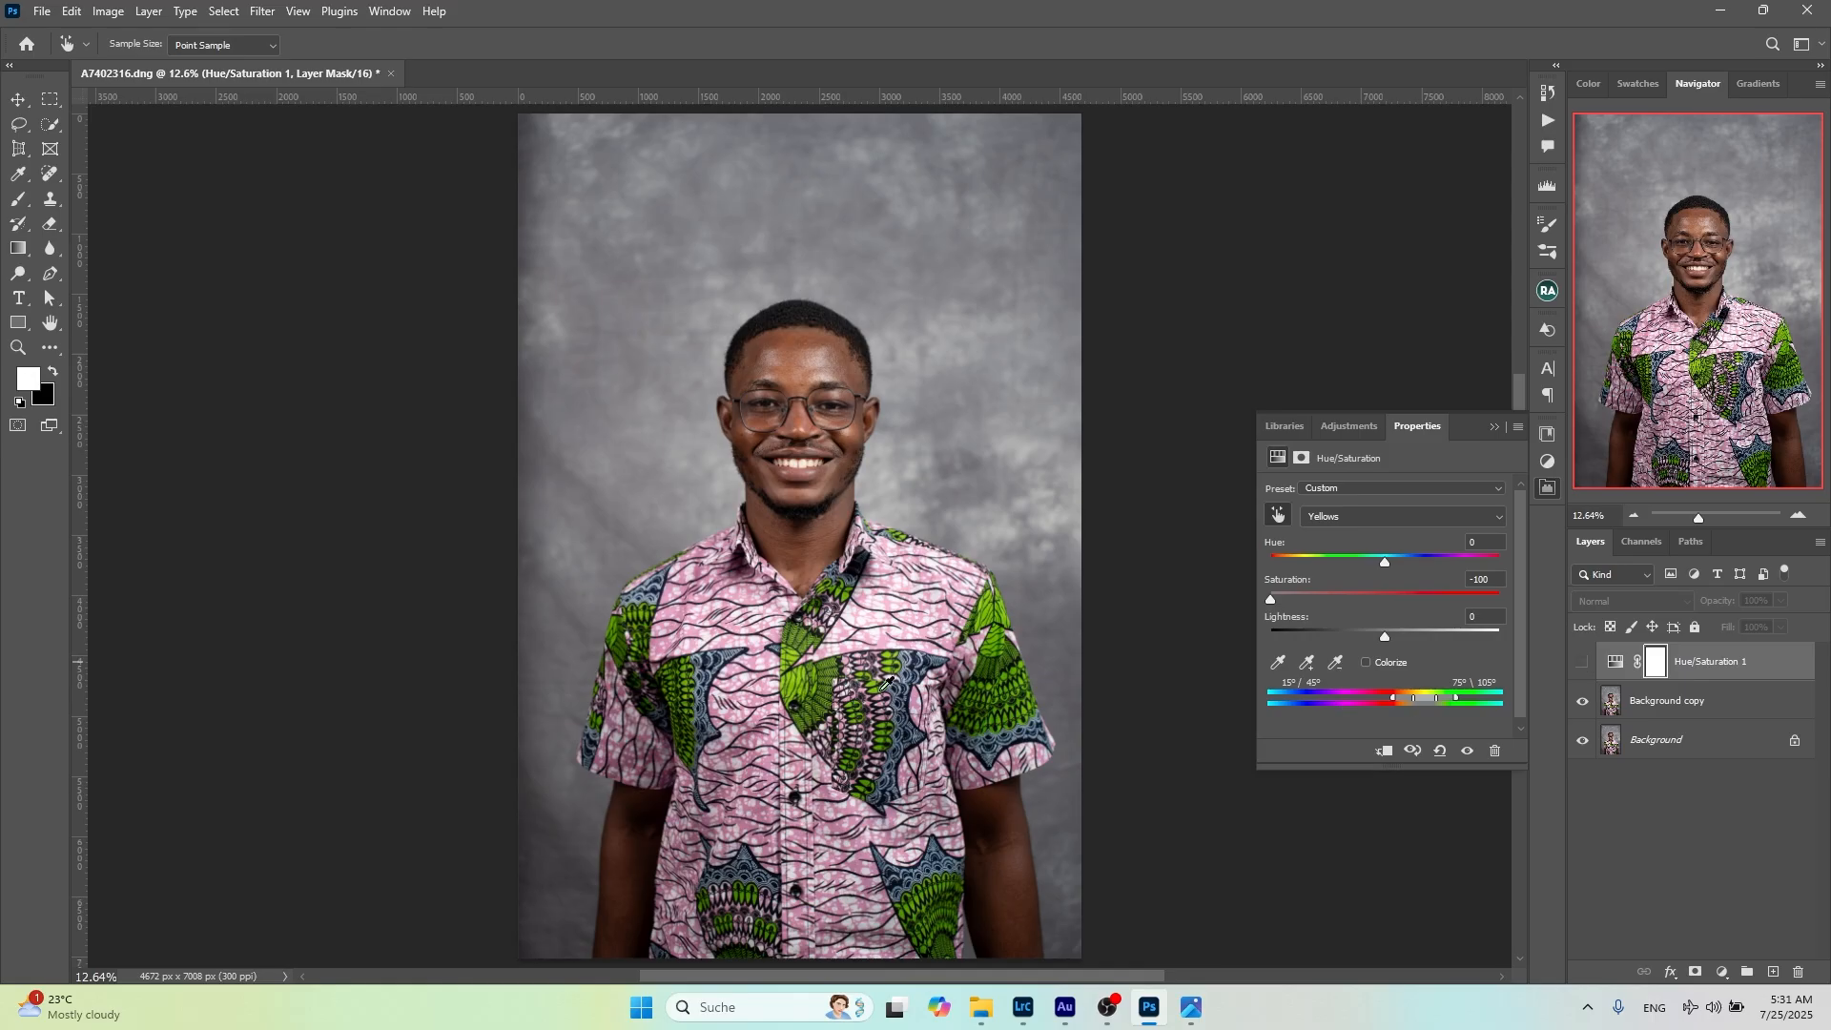
click(1582, 665)
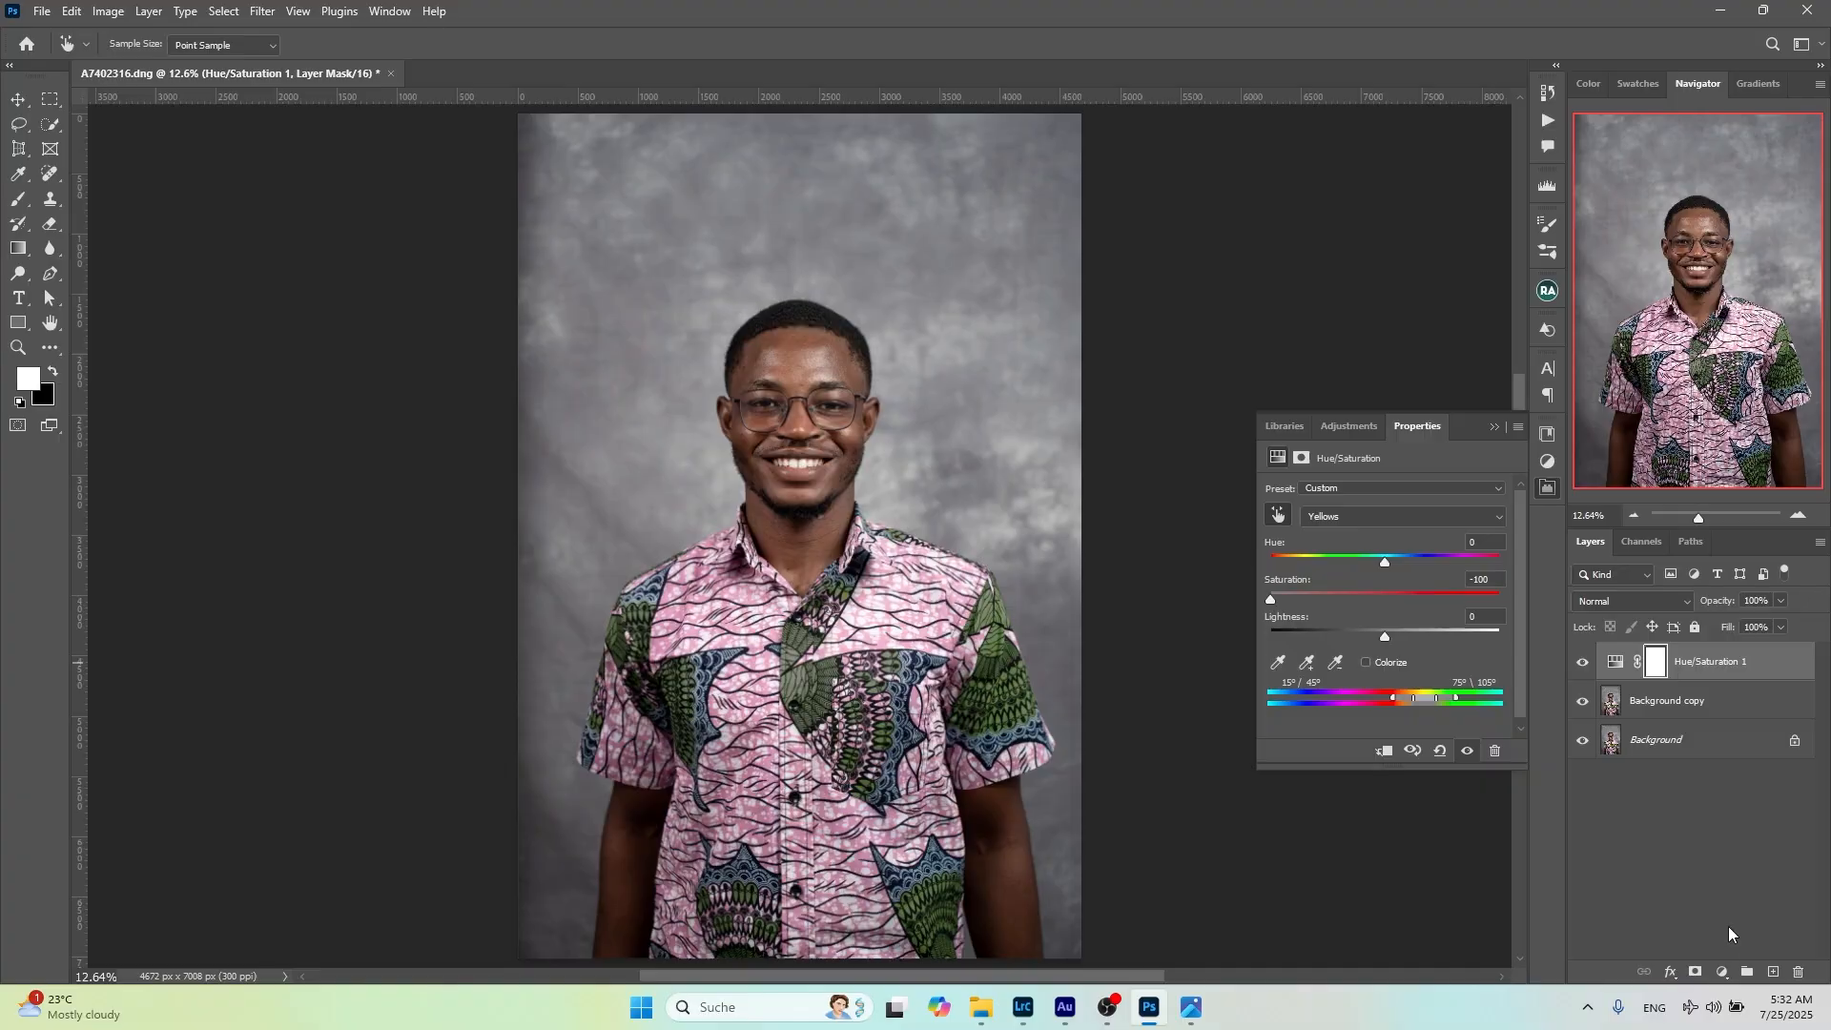
Add a Solid Color fill layer above the Hue/Saturation adjustment in red, #b50909
click(1721, 971)
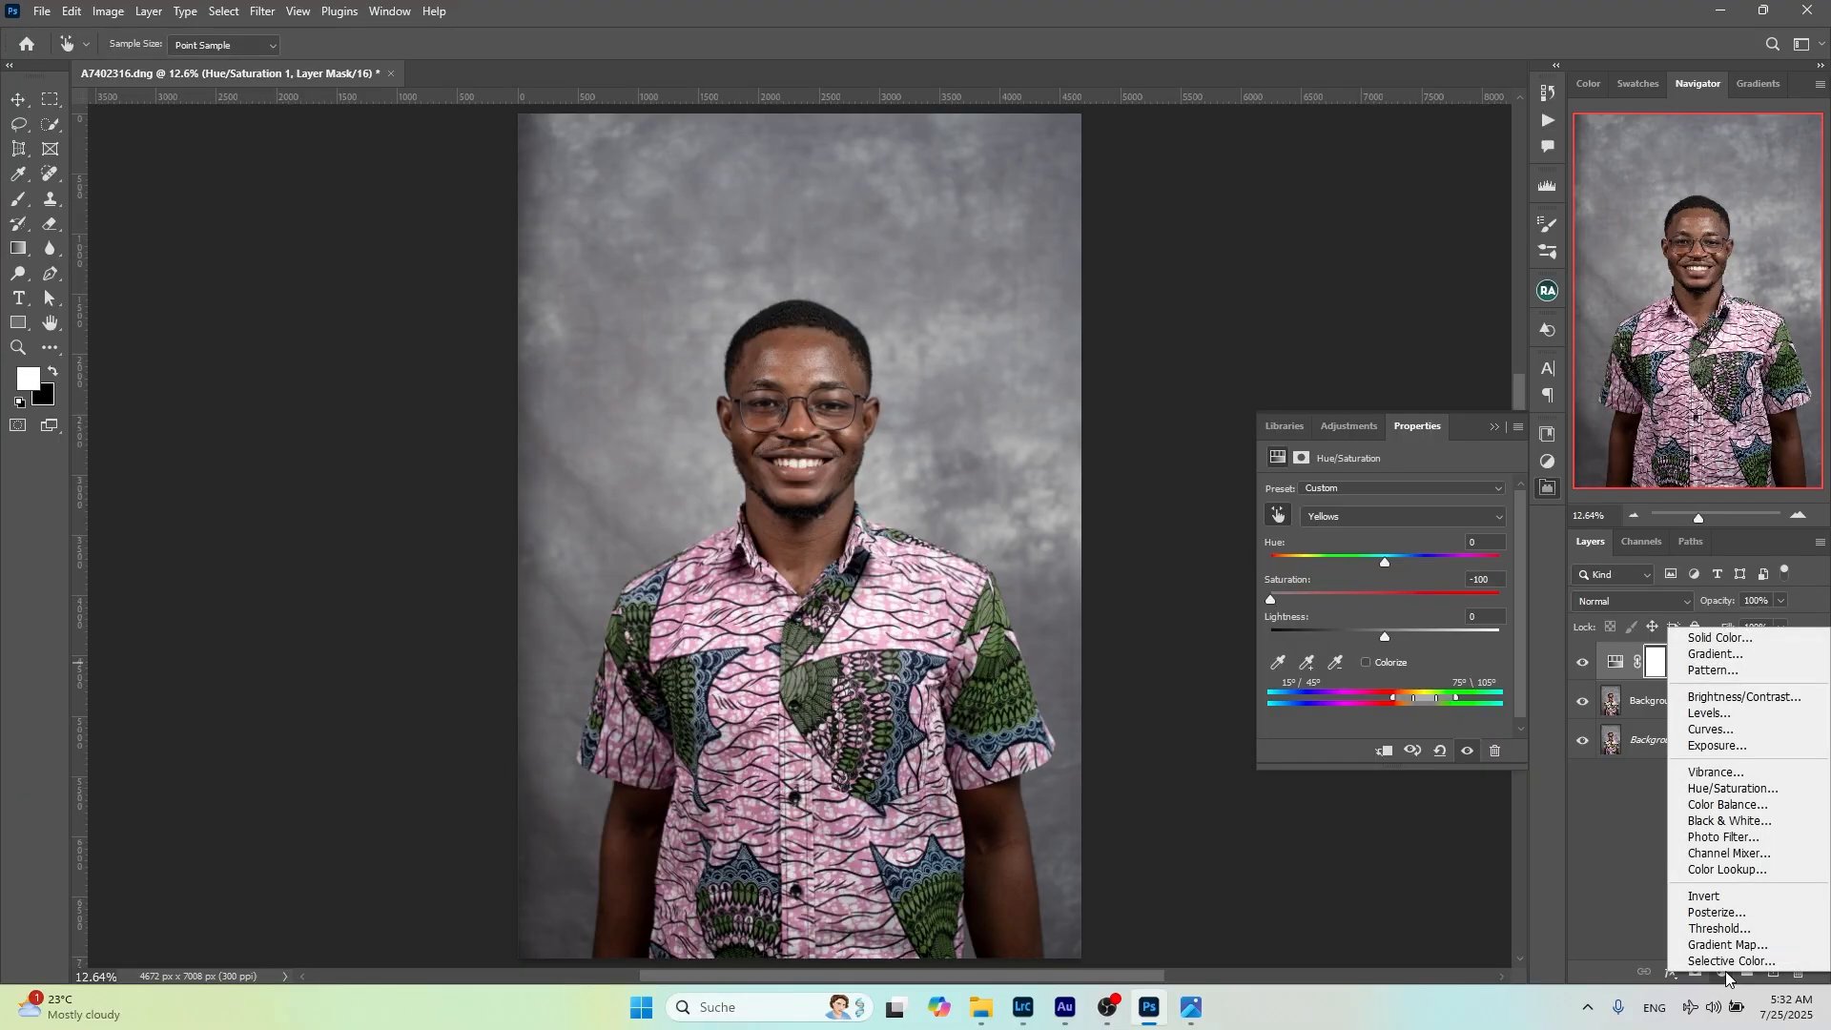
click(1706, 639)
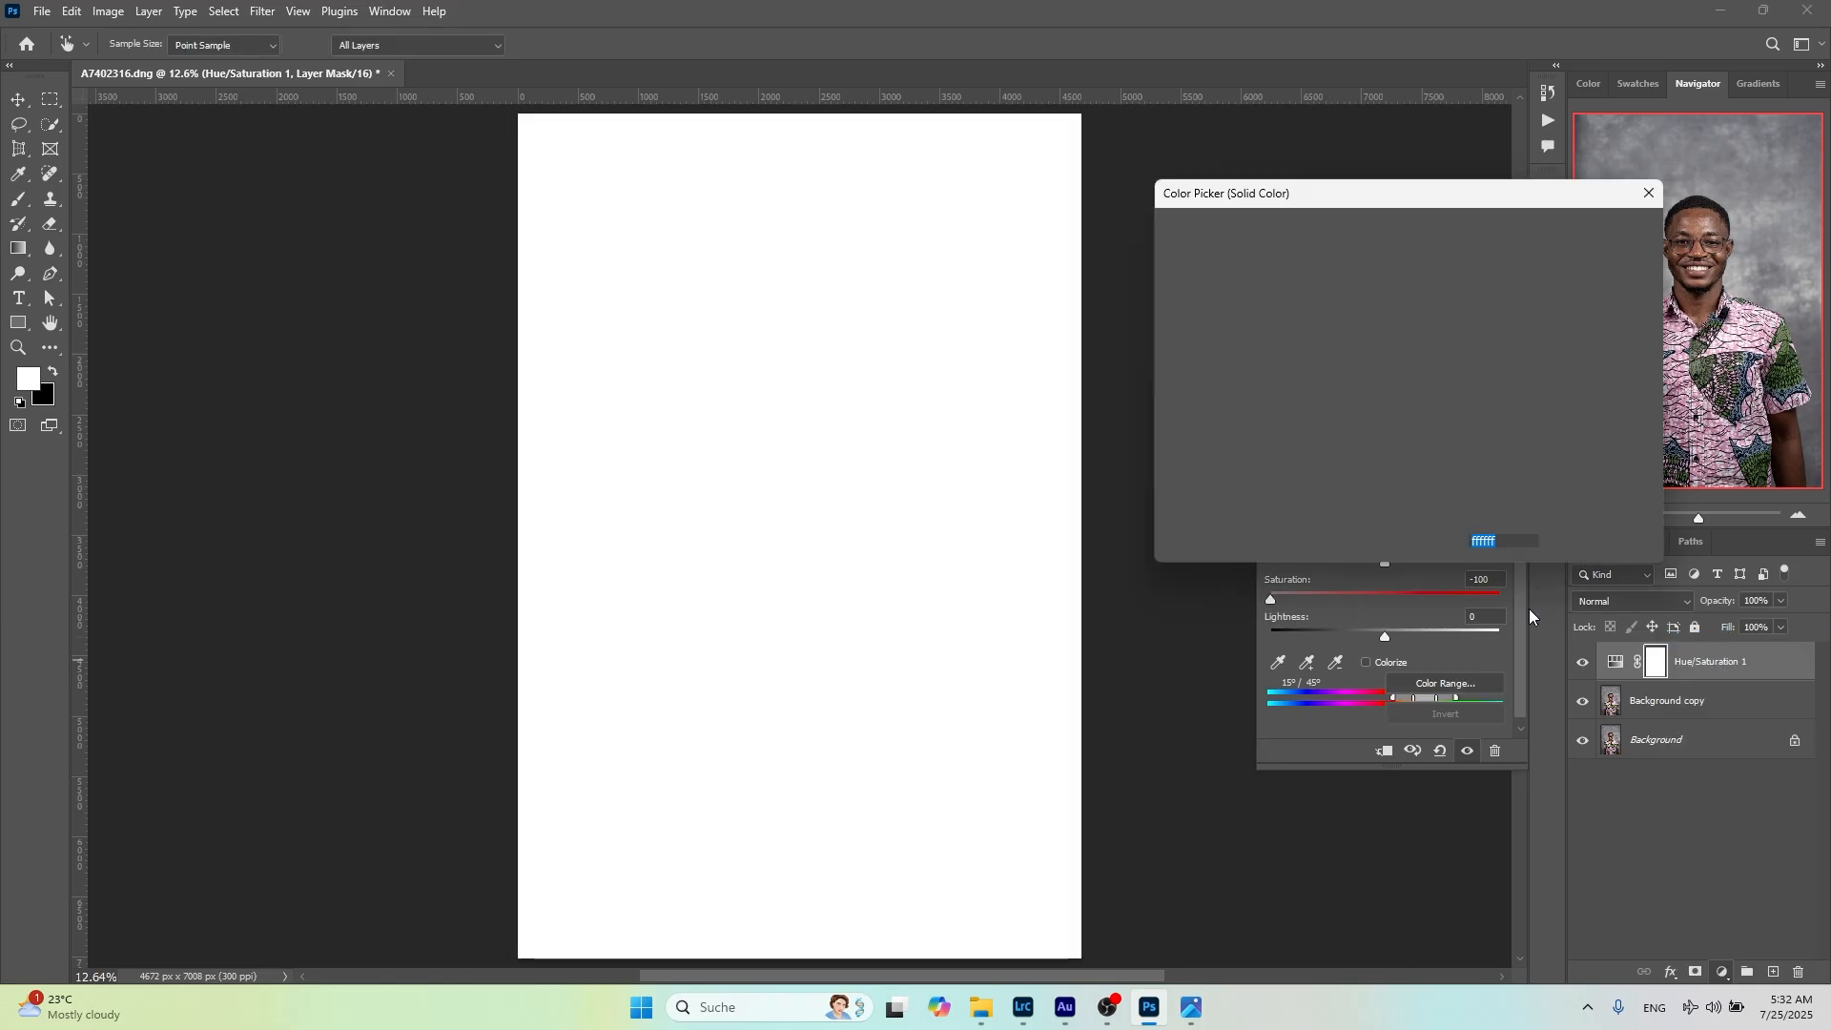
click(1397, 308)
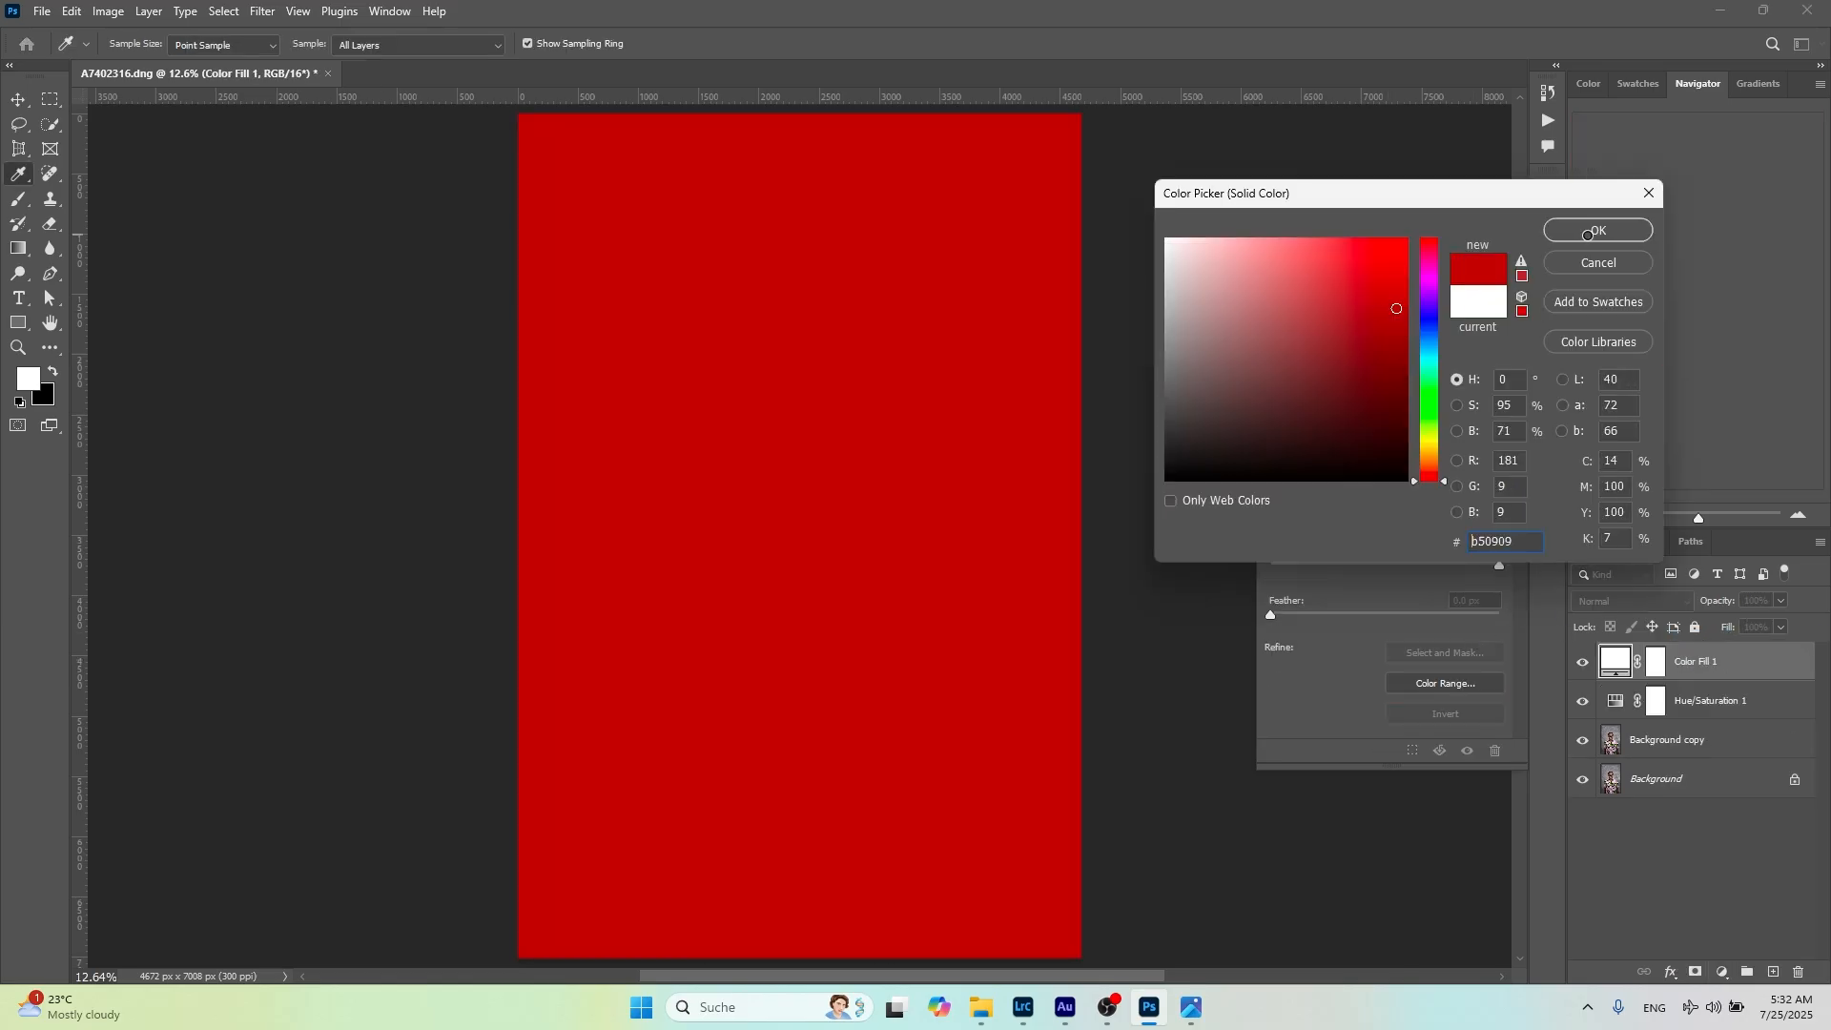
click(1589, 235)
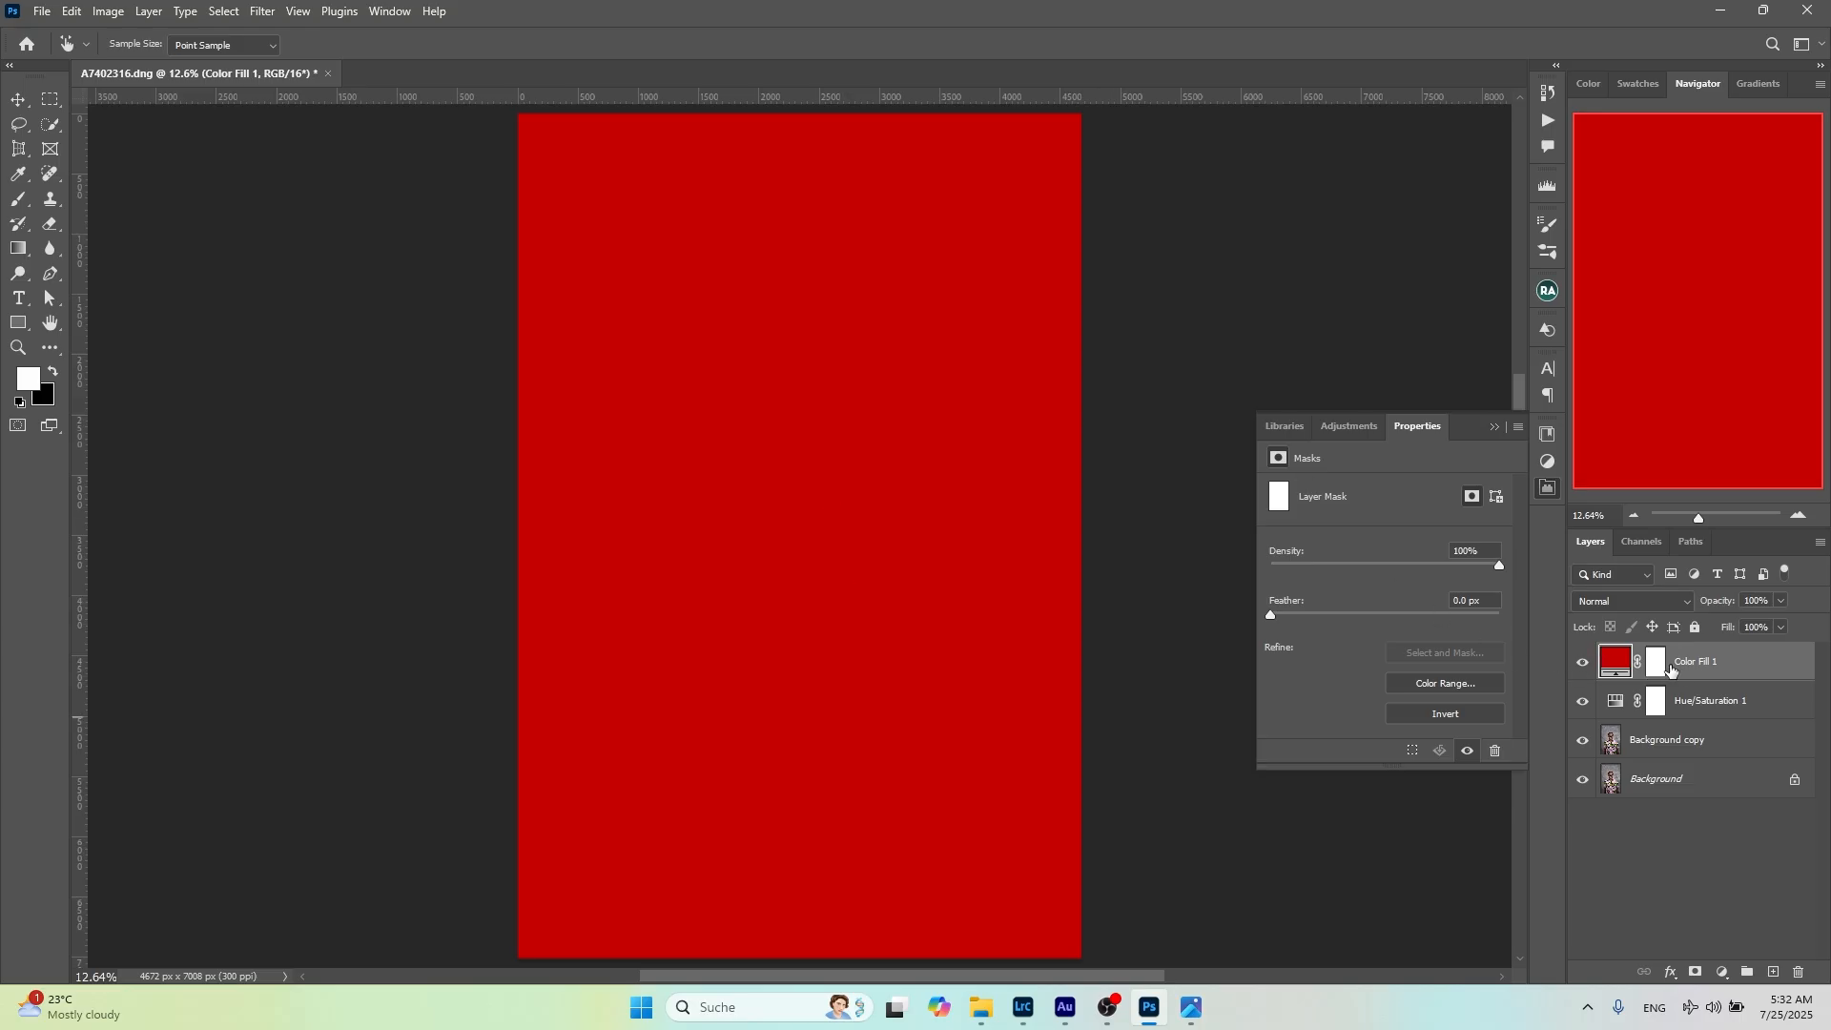
Delete the red fill layer's mask and add a new white layer mask, and repeat both once more
click(1657, 665)
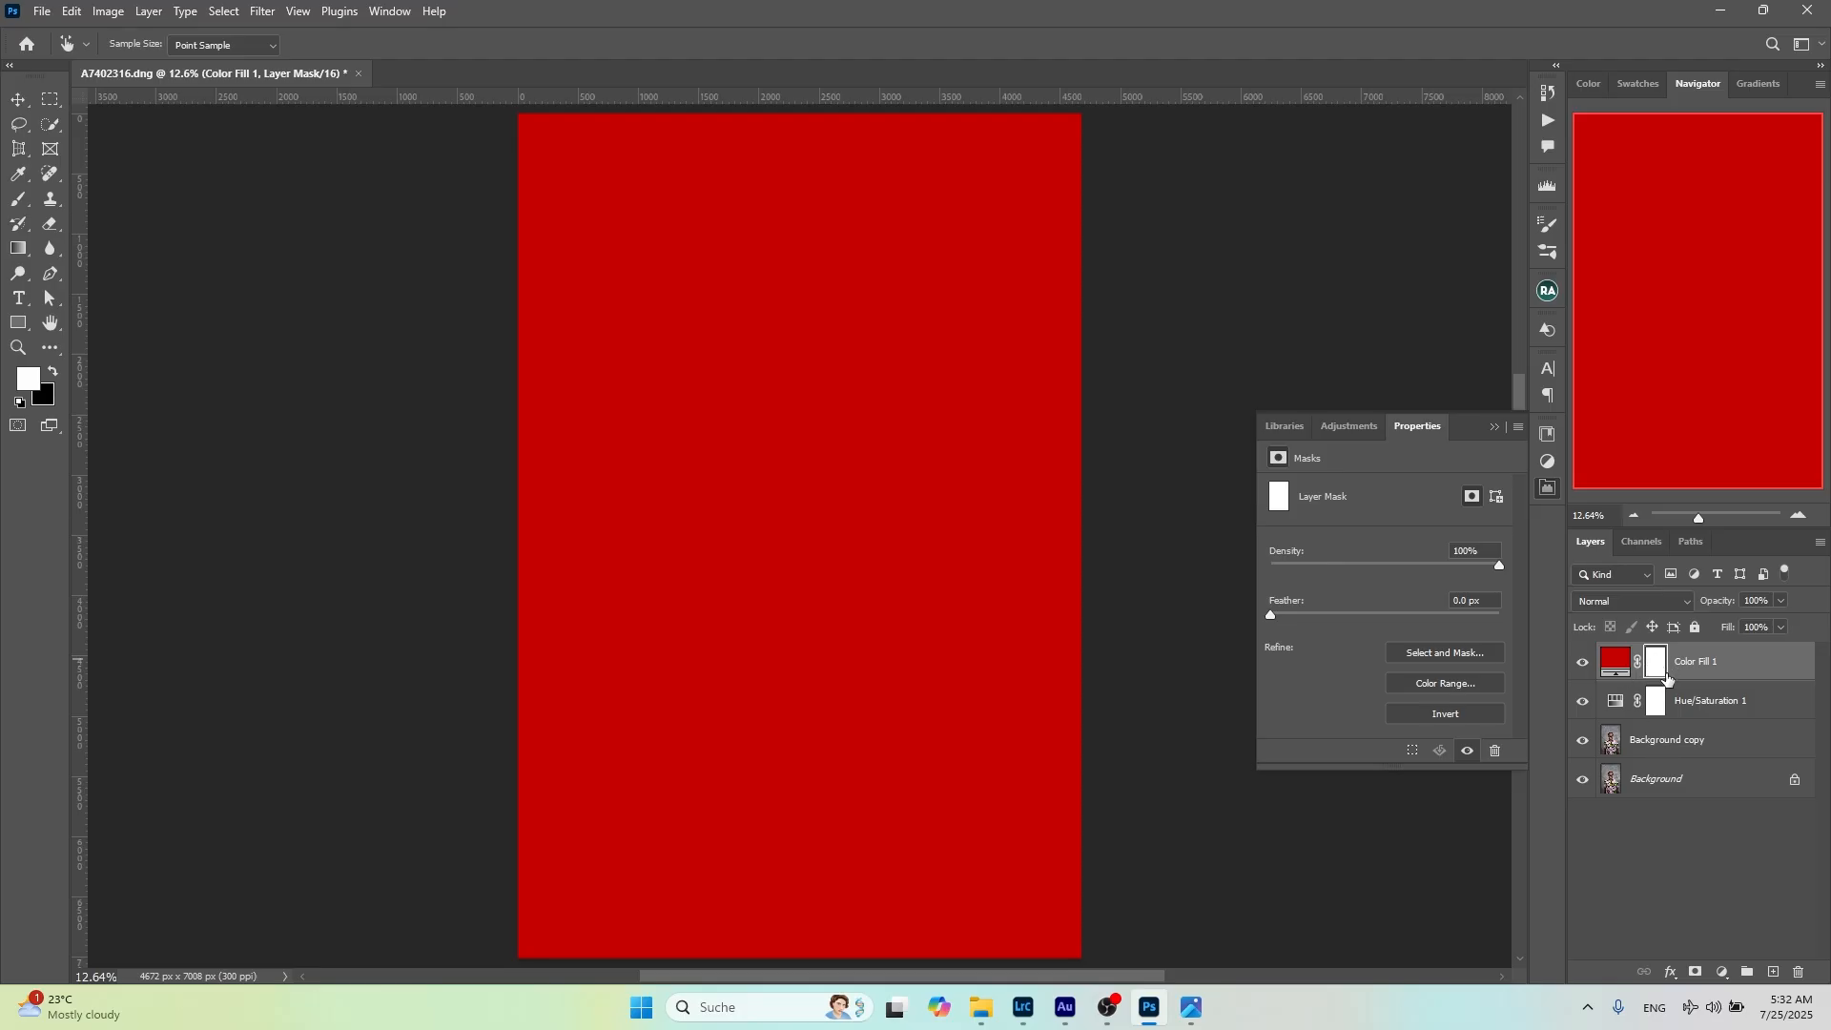
drag(1658, 668, 1799, 972)
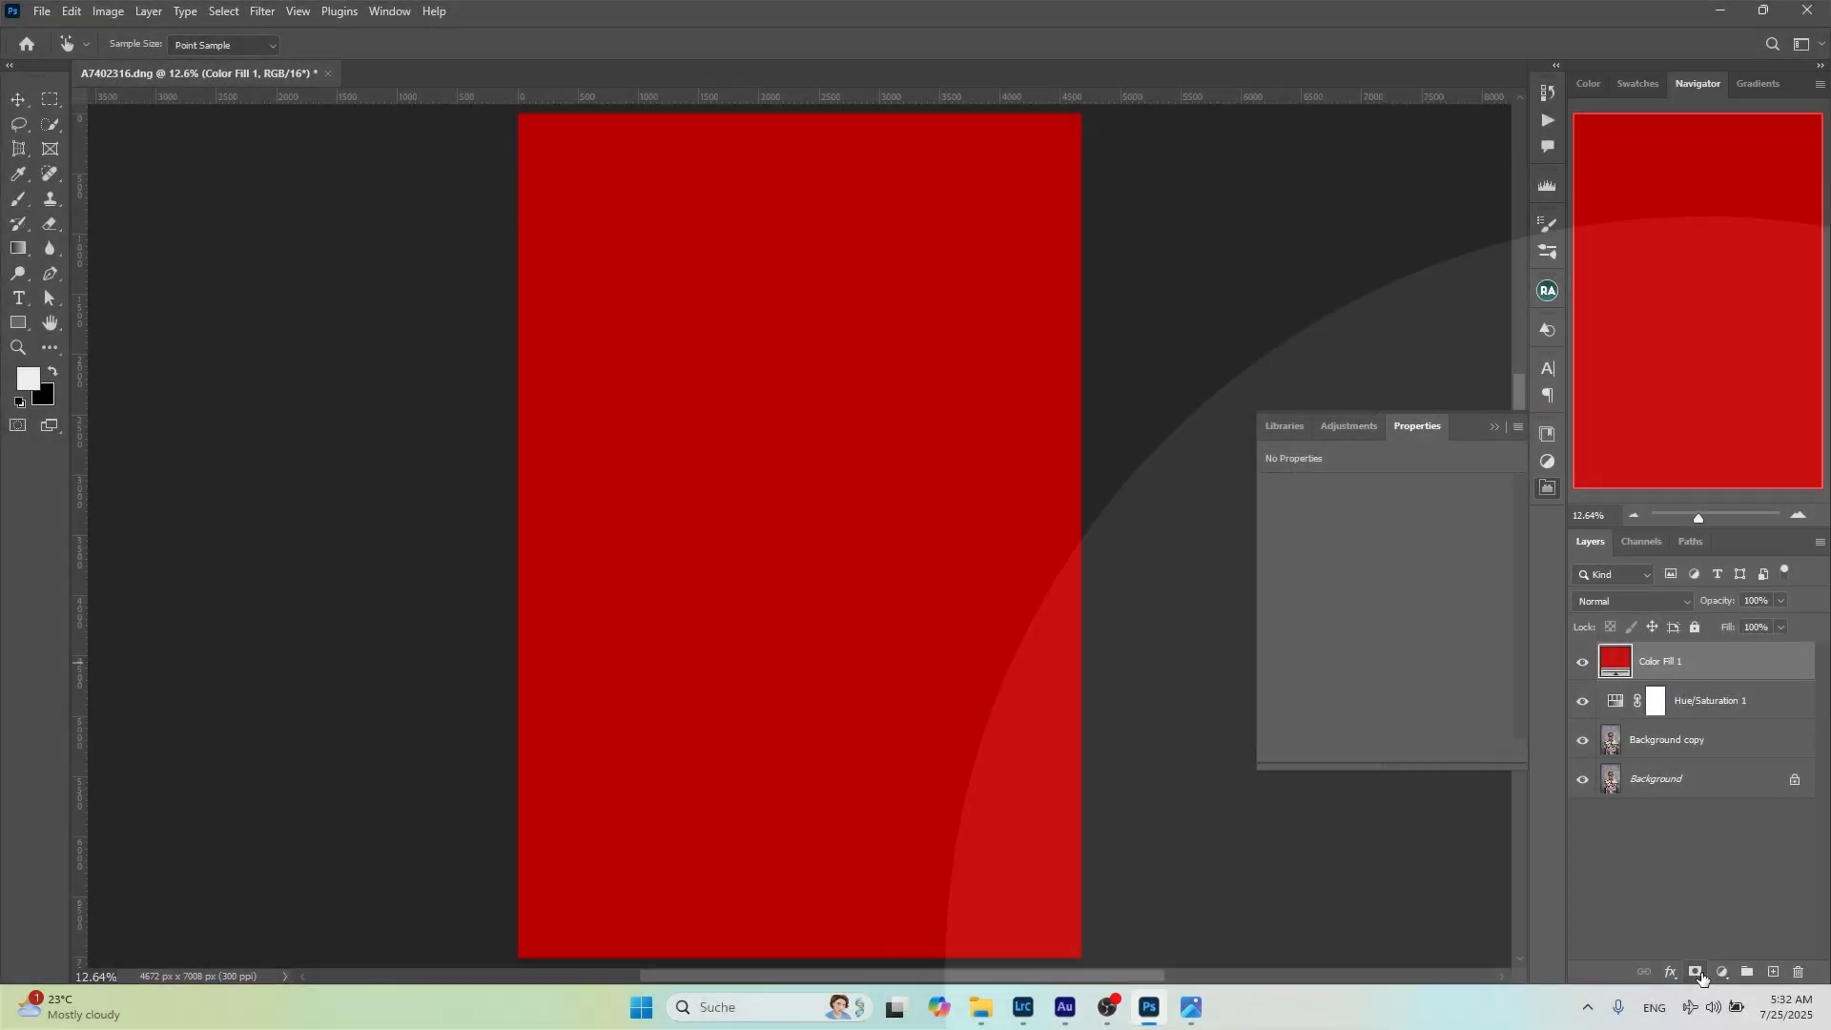
click(1697, 971)
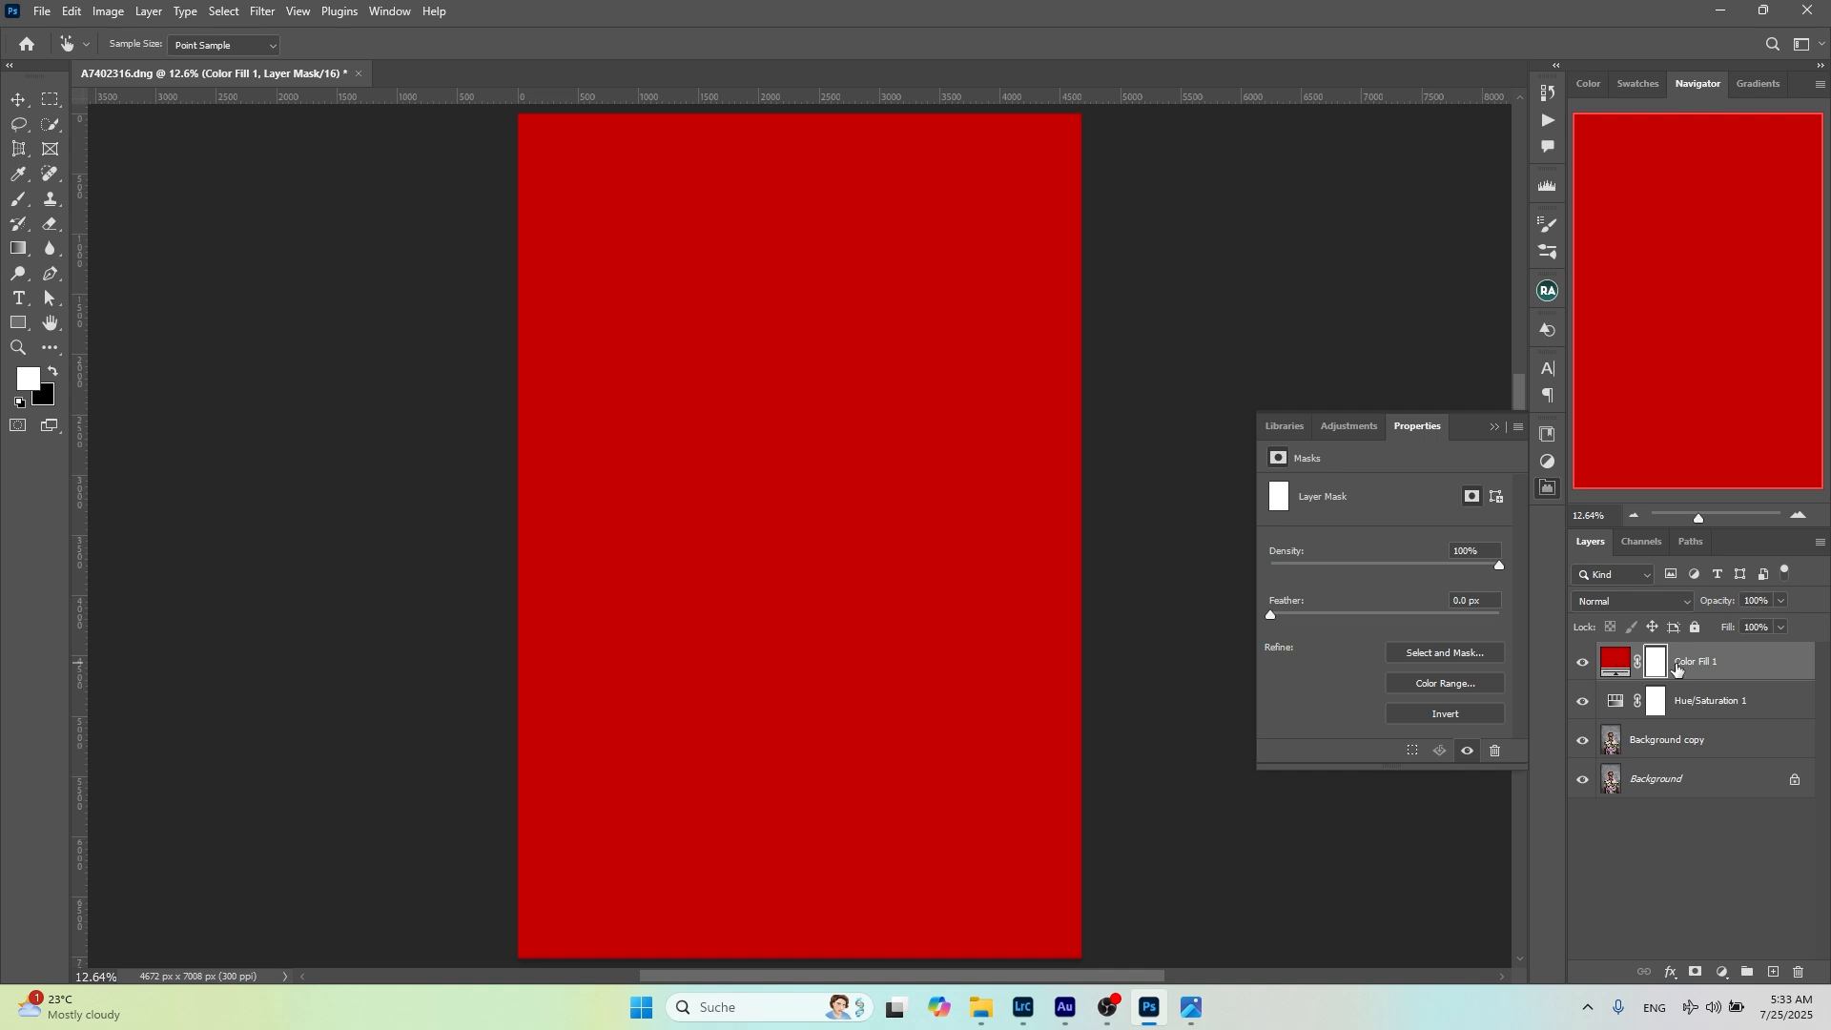
key(Delete)
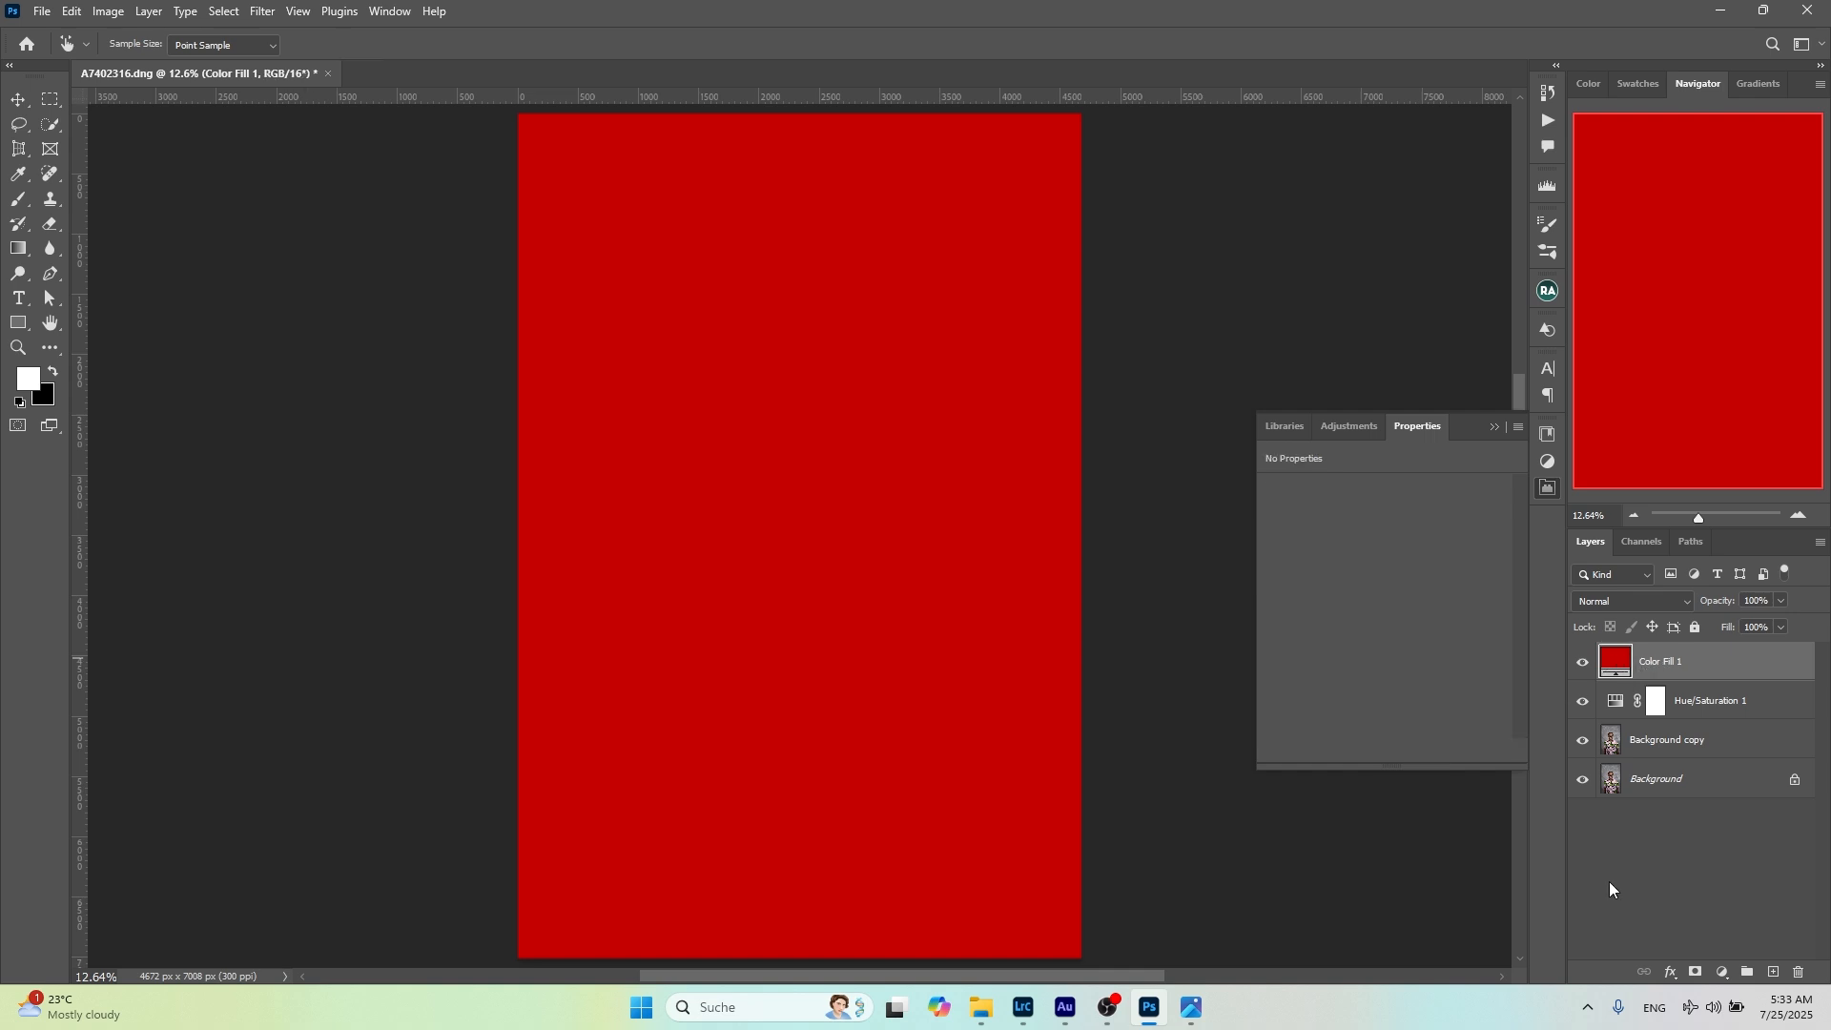
click(1702, 972)
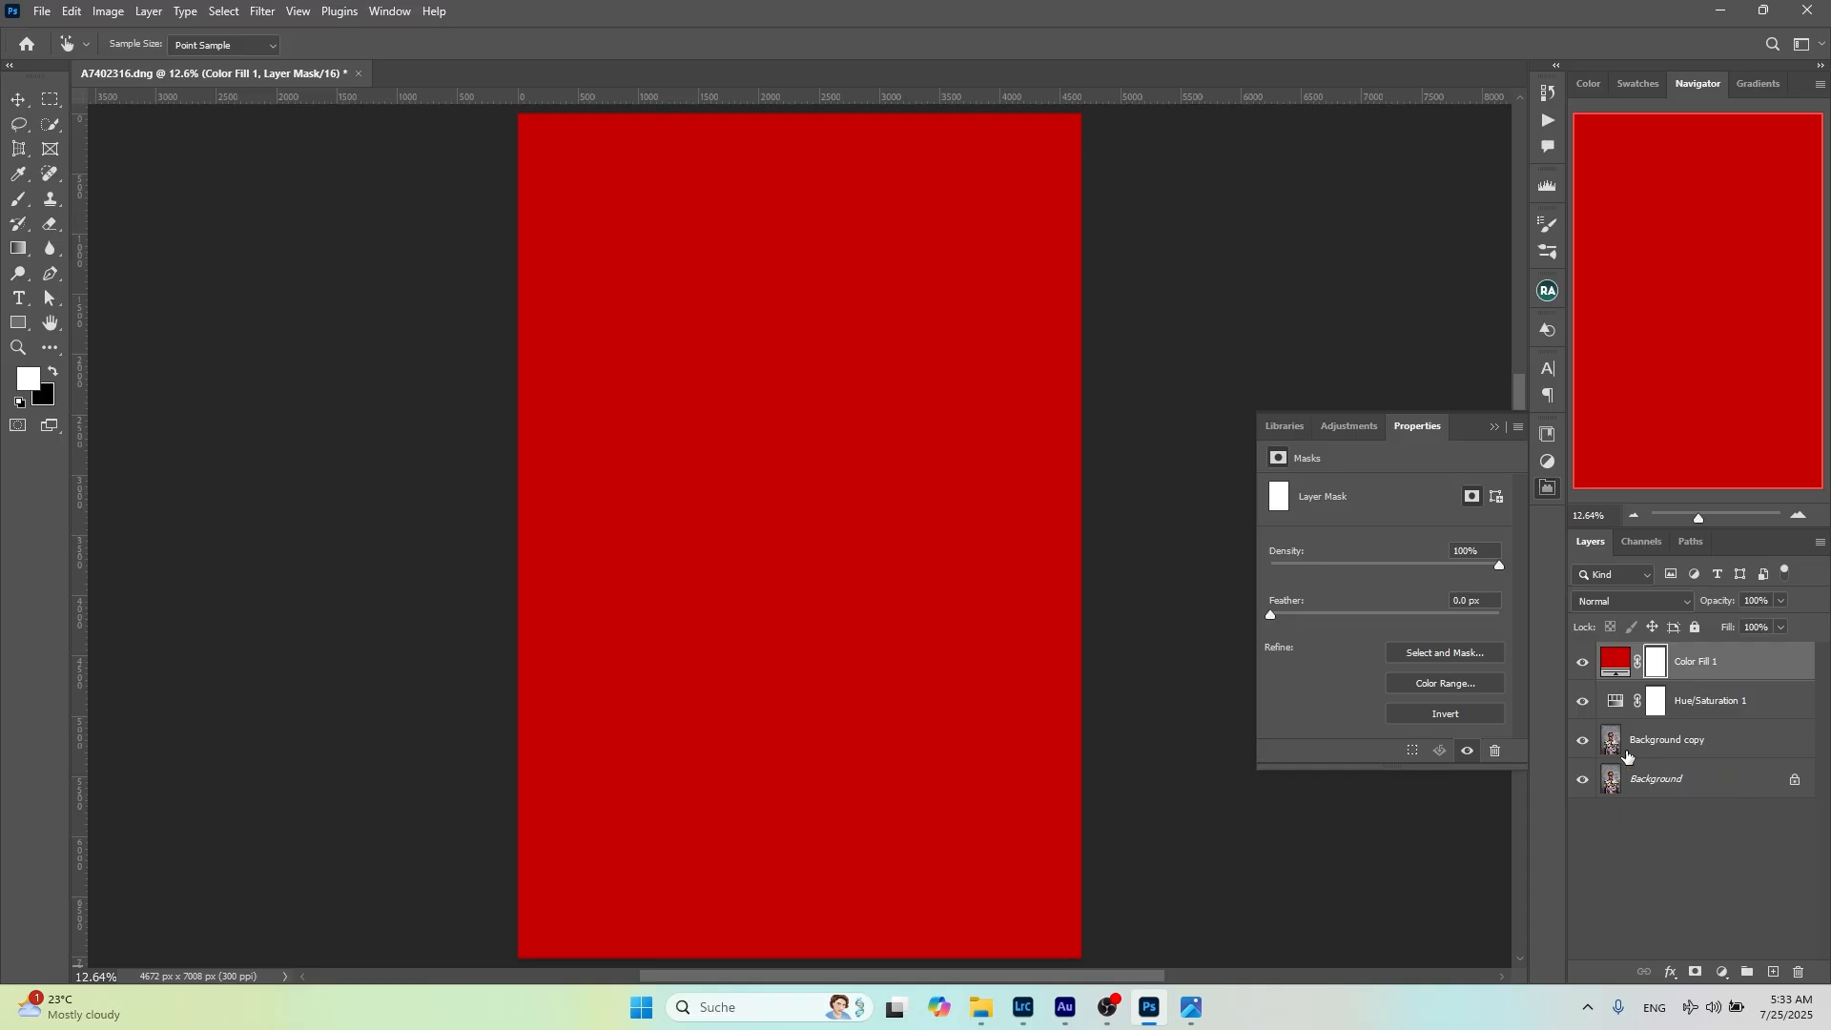
Invert the Color Fill 1 layer mask to black, and invert it back to white
key(ctrl+i)
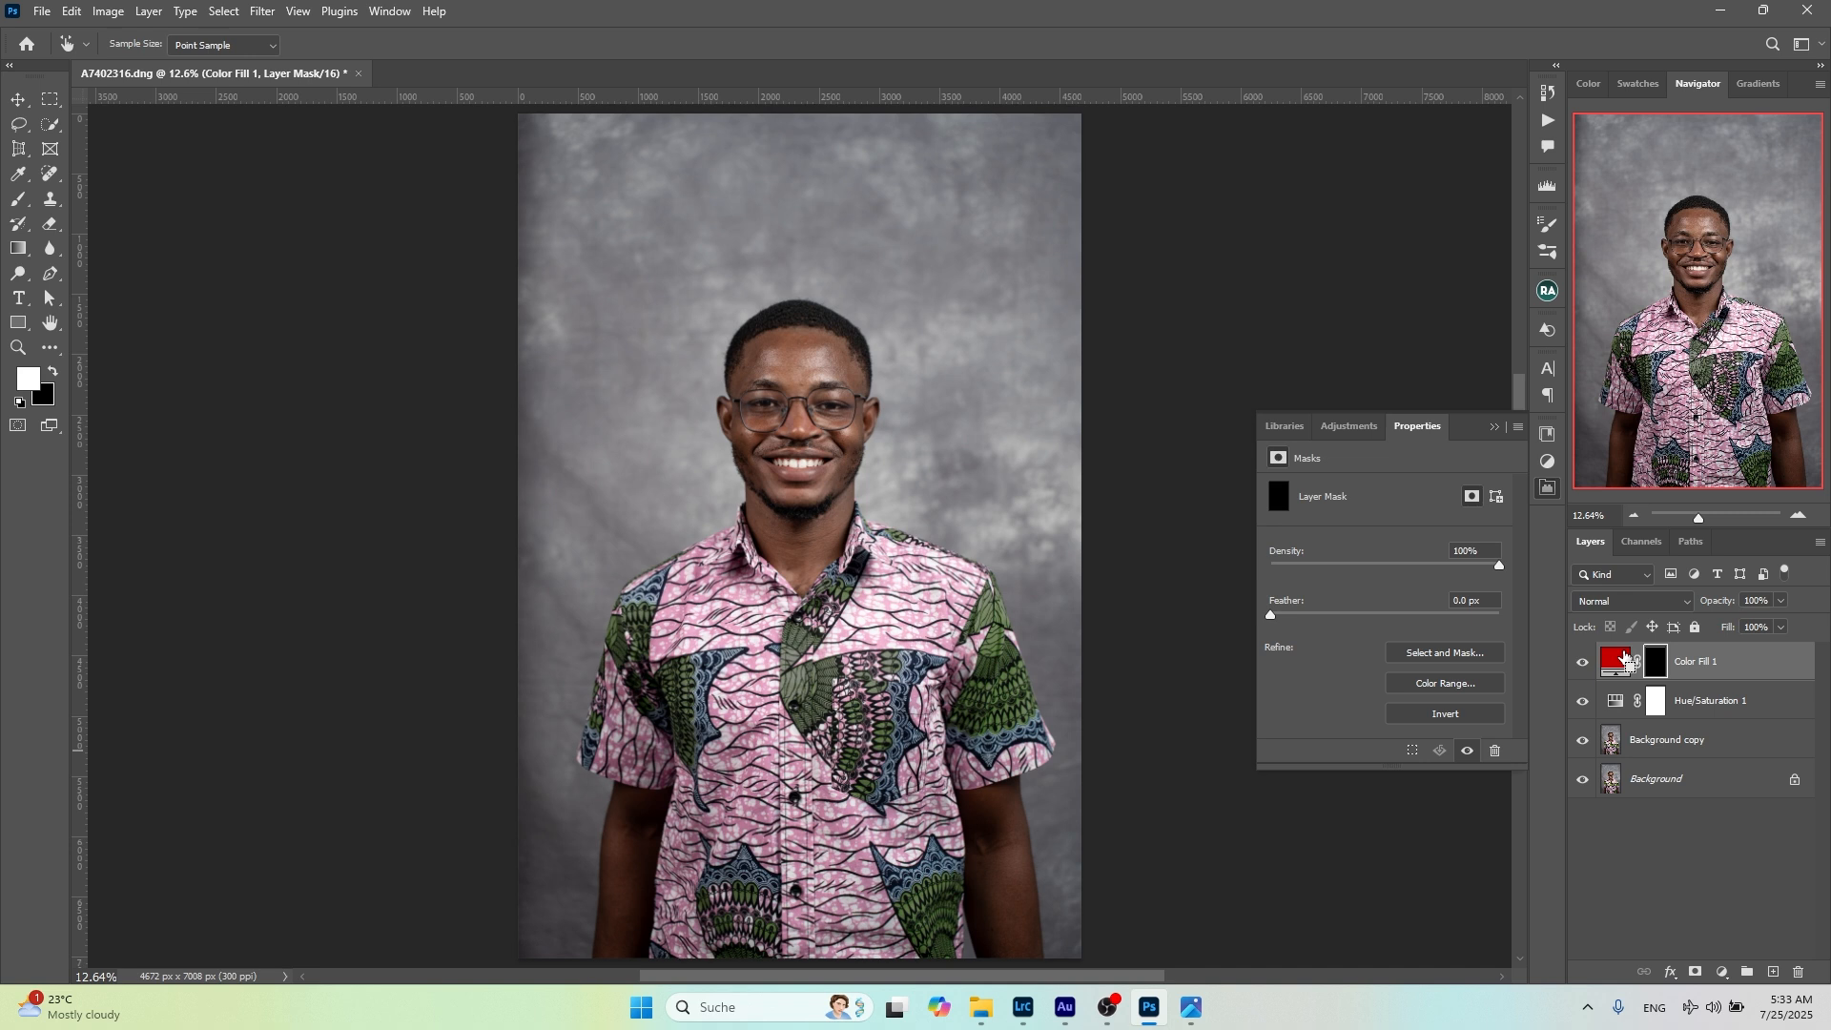
key(ctrl+i)
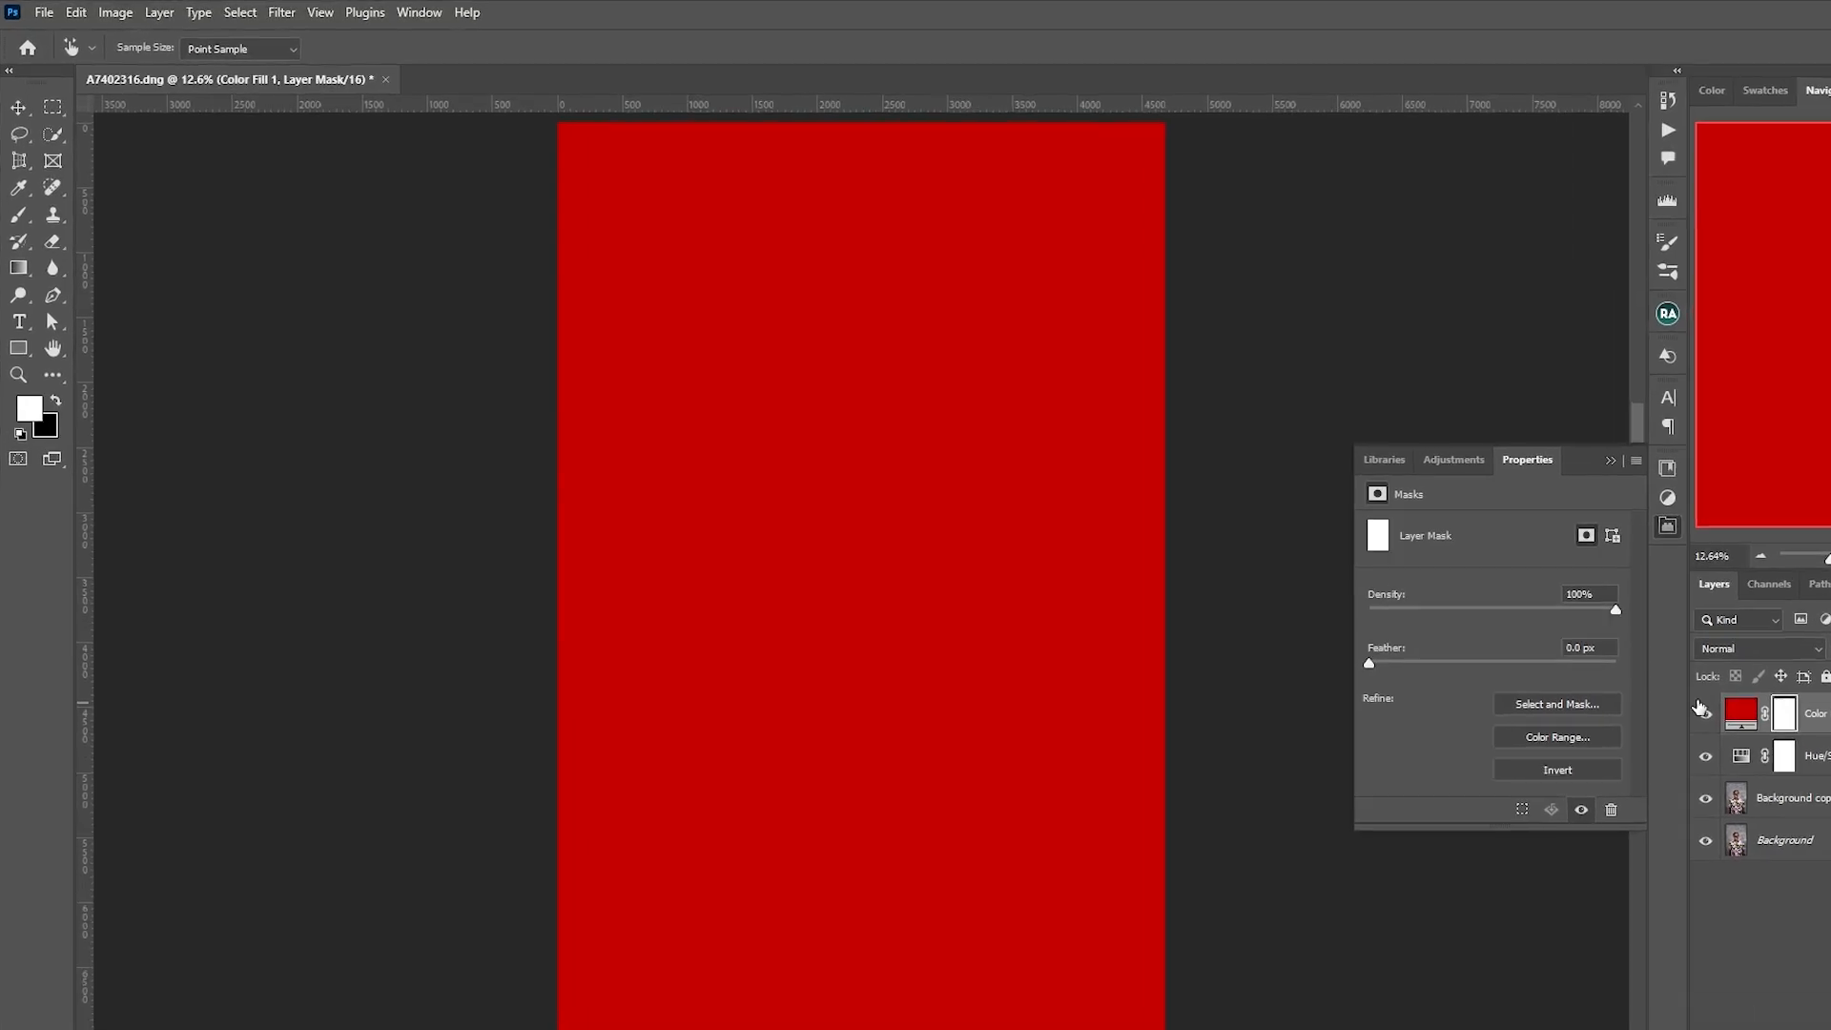
Activate the Brush tool and swap the foreground and background colors repeatedly, ending with black as the foreground
click(19, 216)
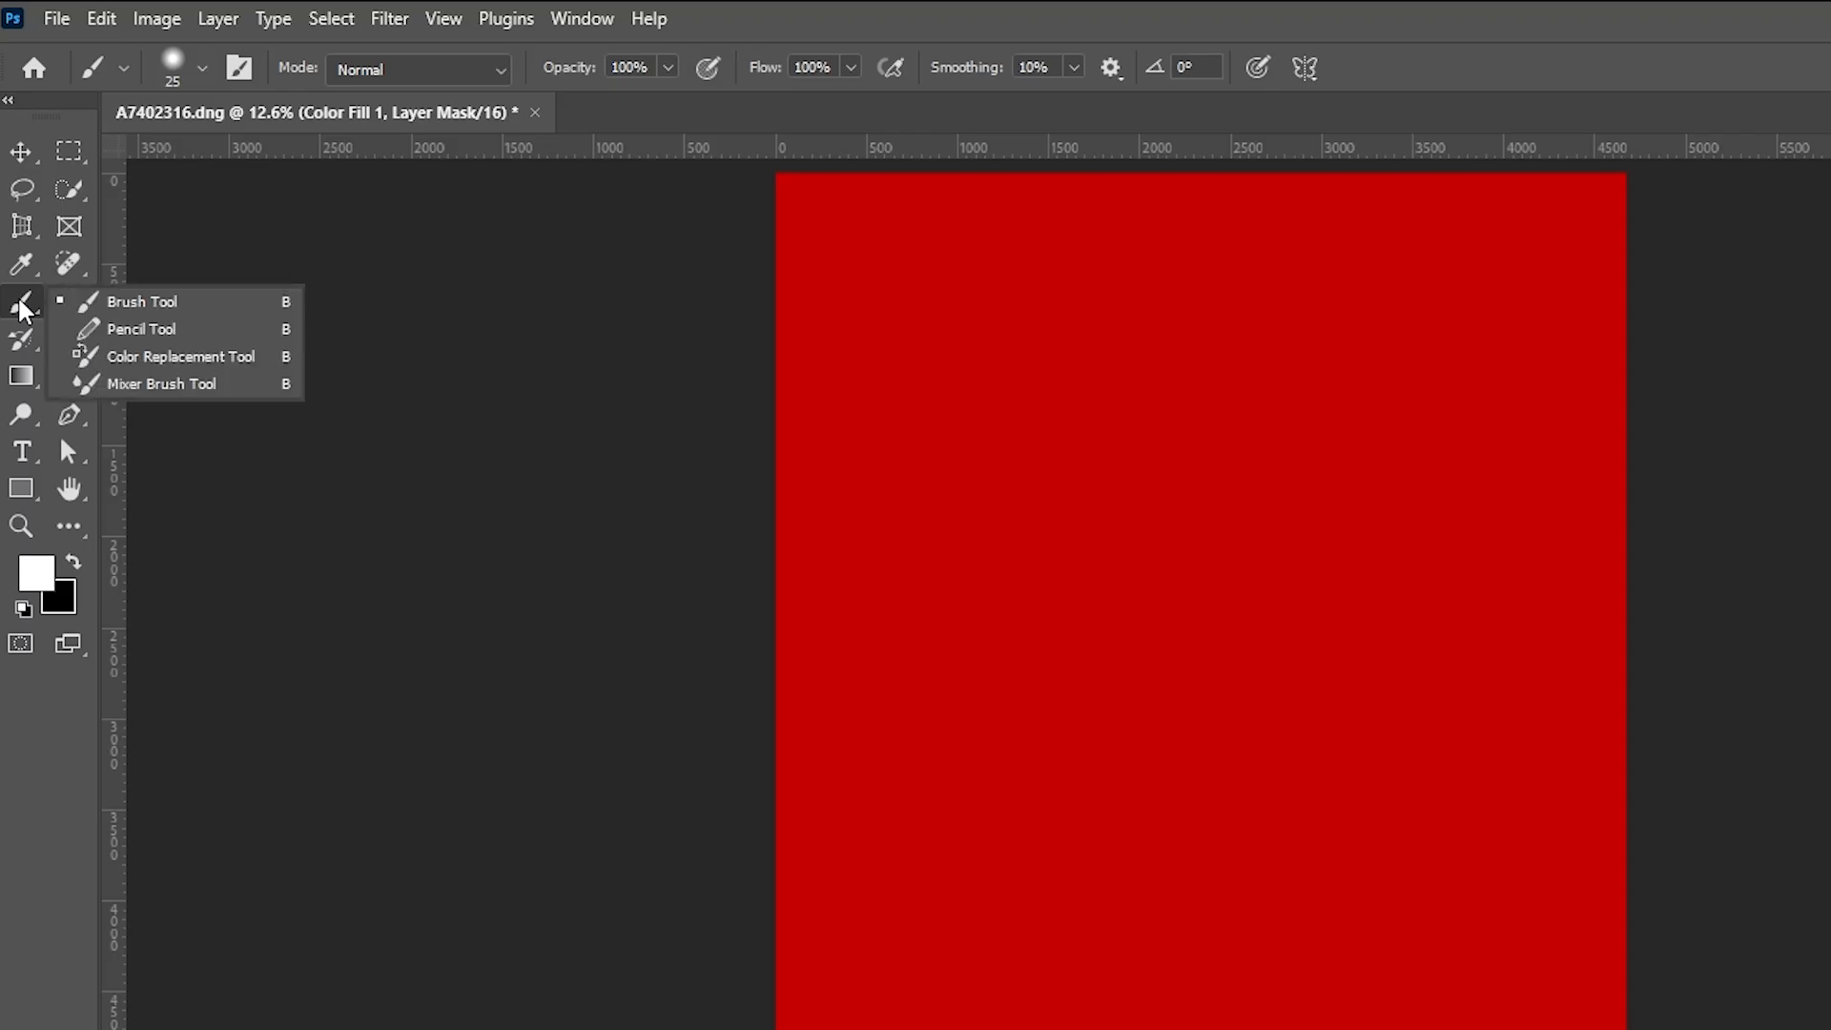
click(22, 307)
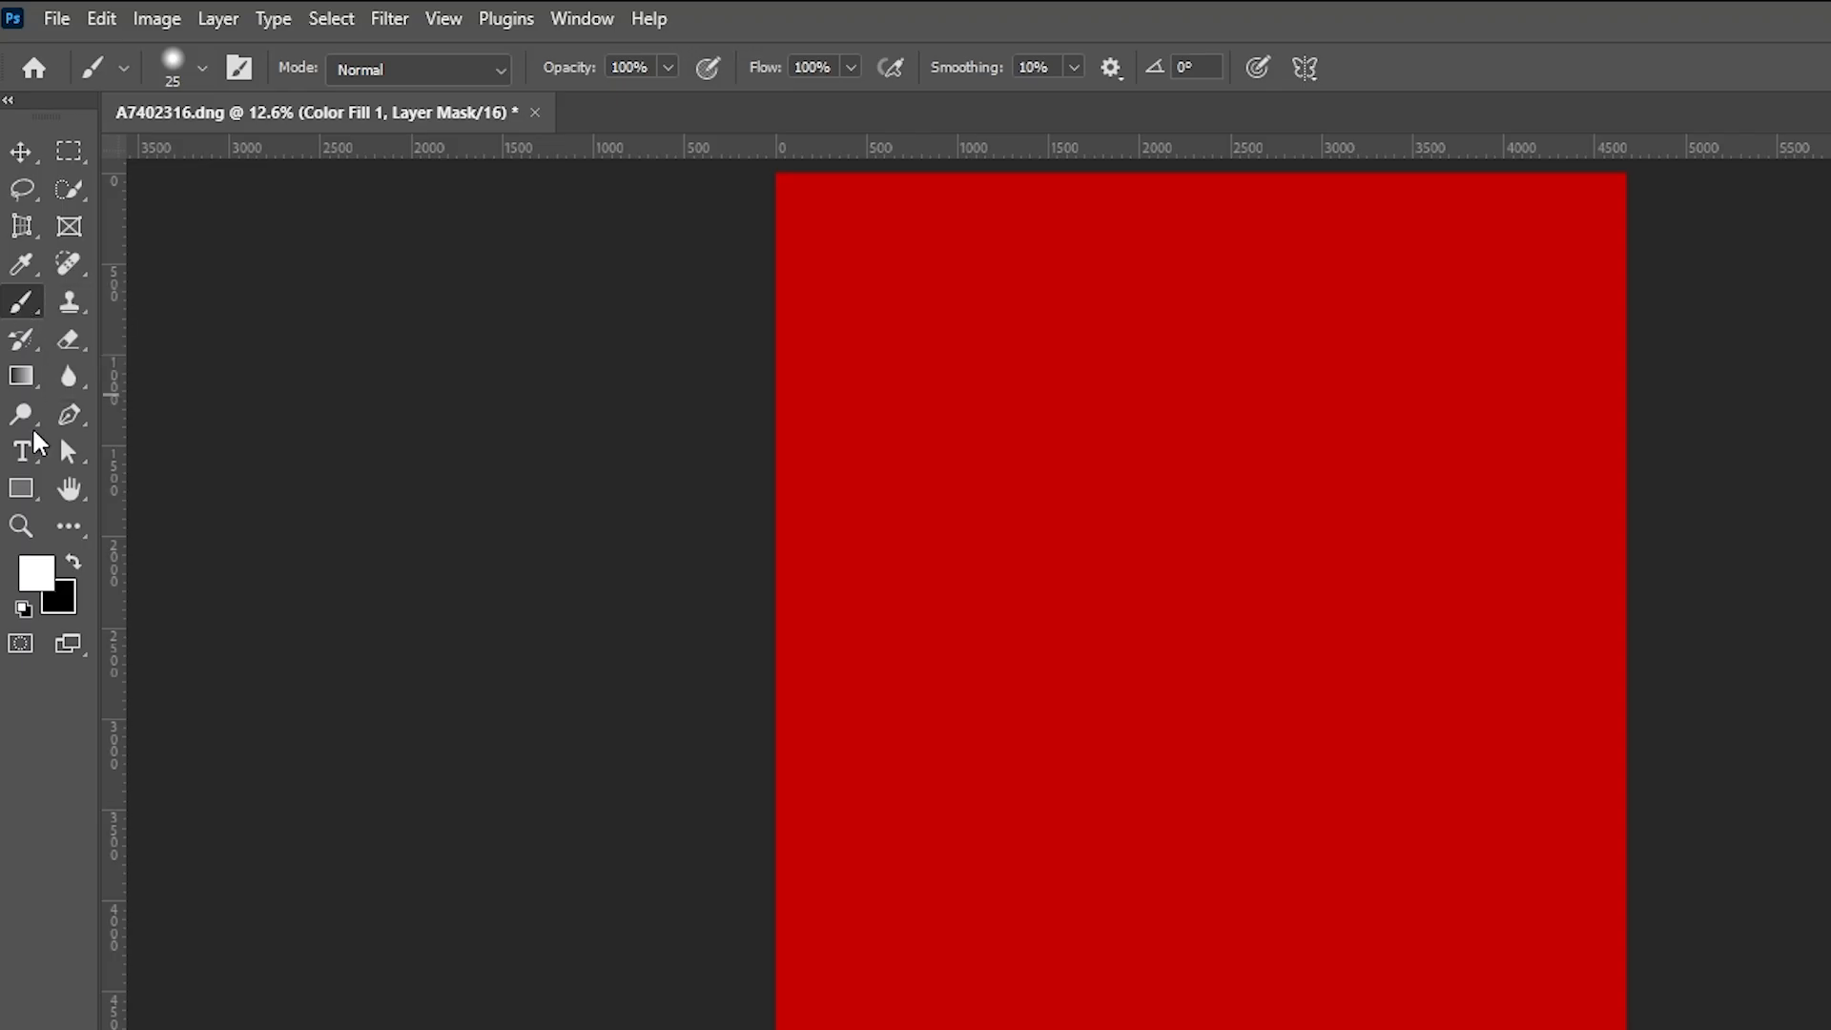
click(73, 564)
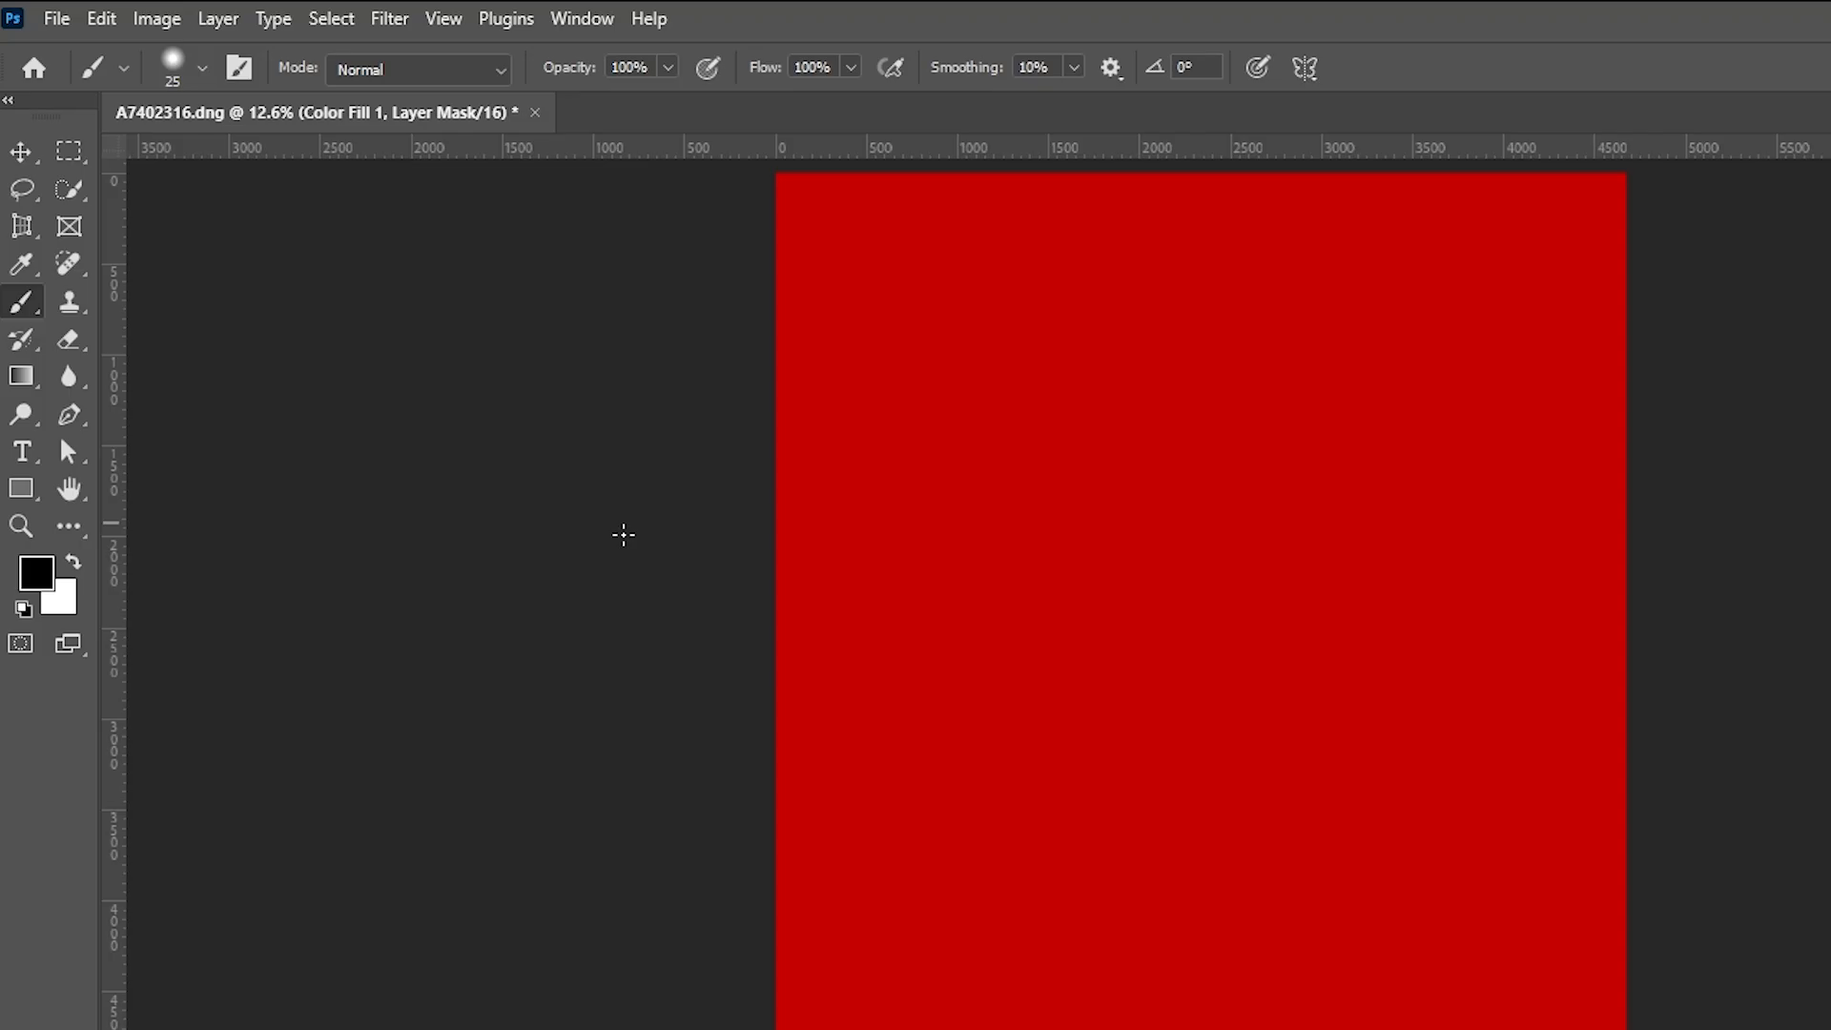
key(x)
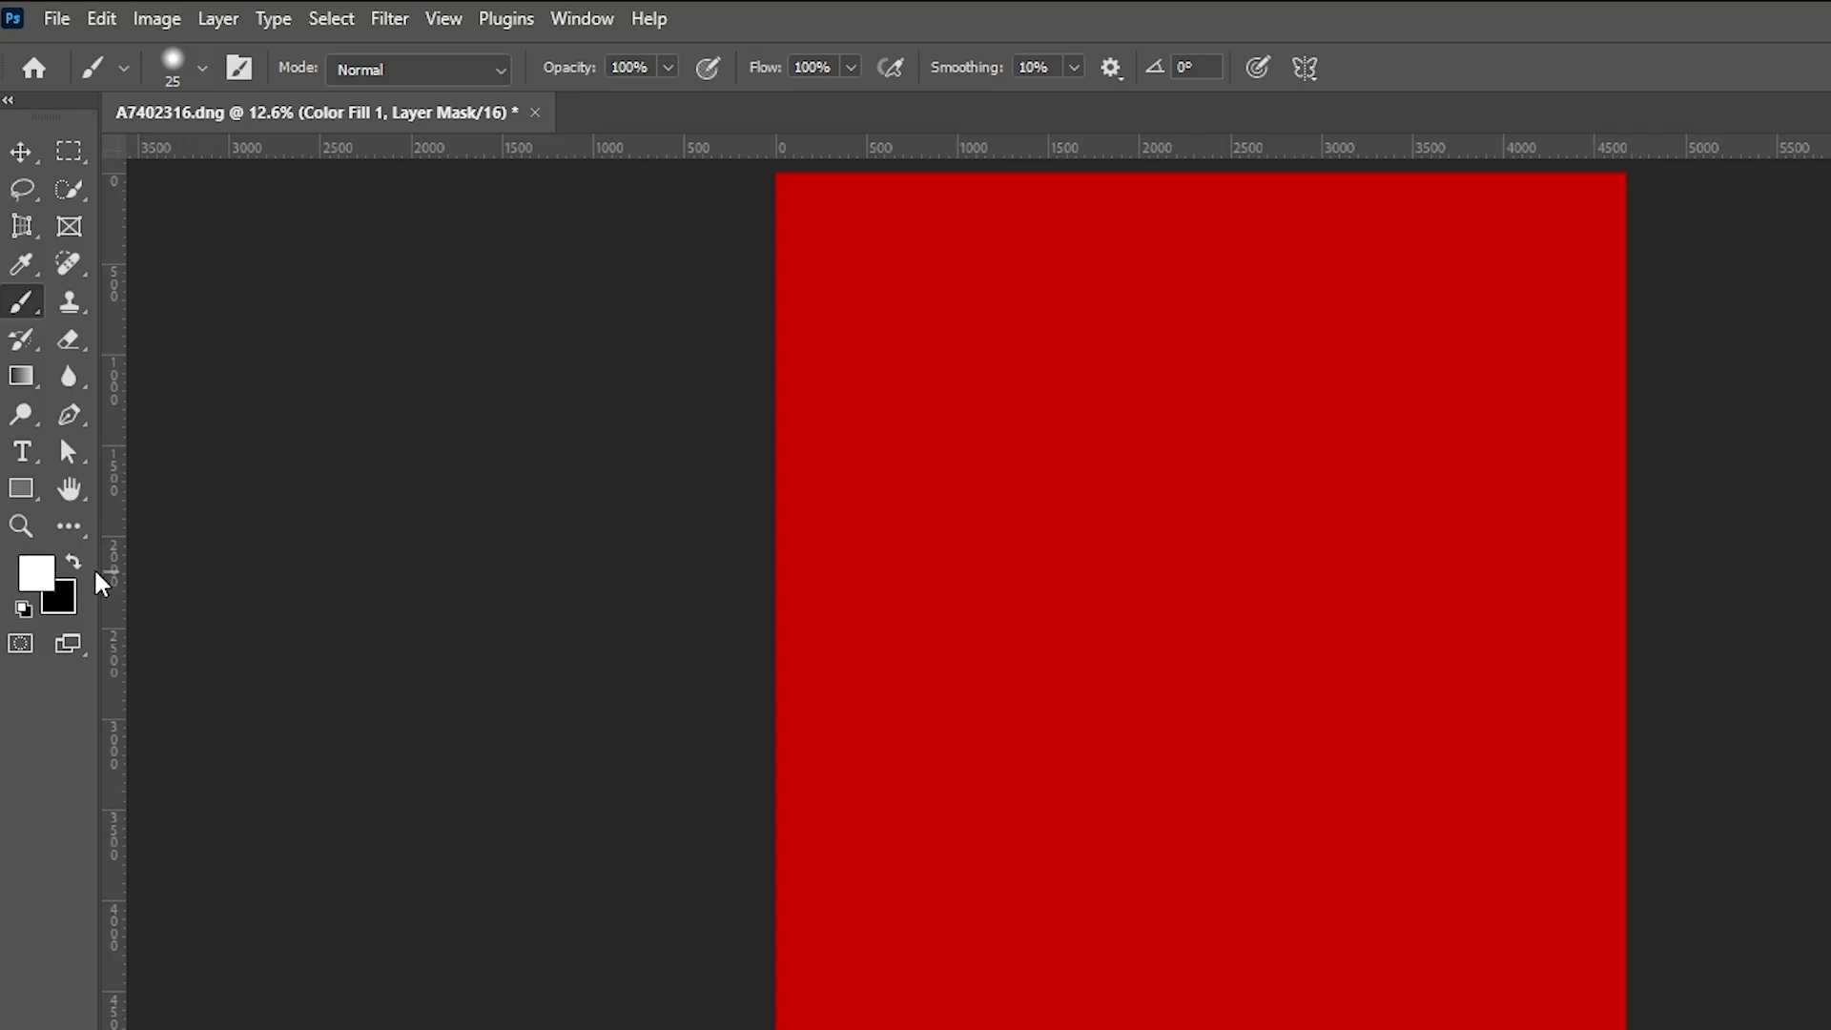
click(71, 562)
click(73, 564)
click(73, 565)
click(73, 565)
click(72, 565)
click(72, 564)
click(72, 564)
click(72, 564)
click(72, 565)
click(73, 565)
click(73, 565)
key(x)
key(x)
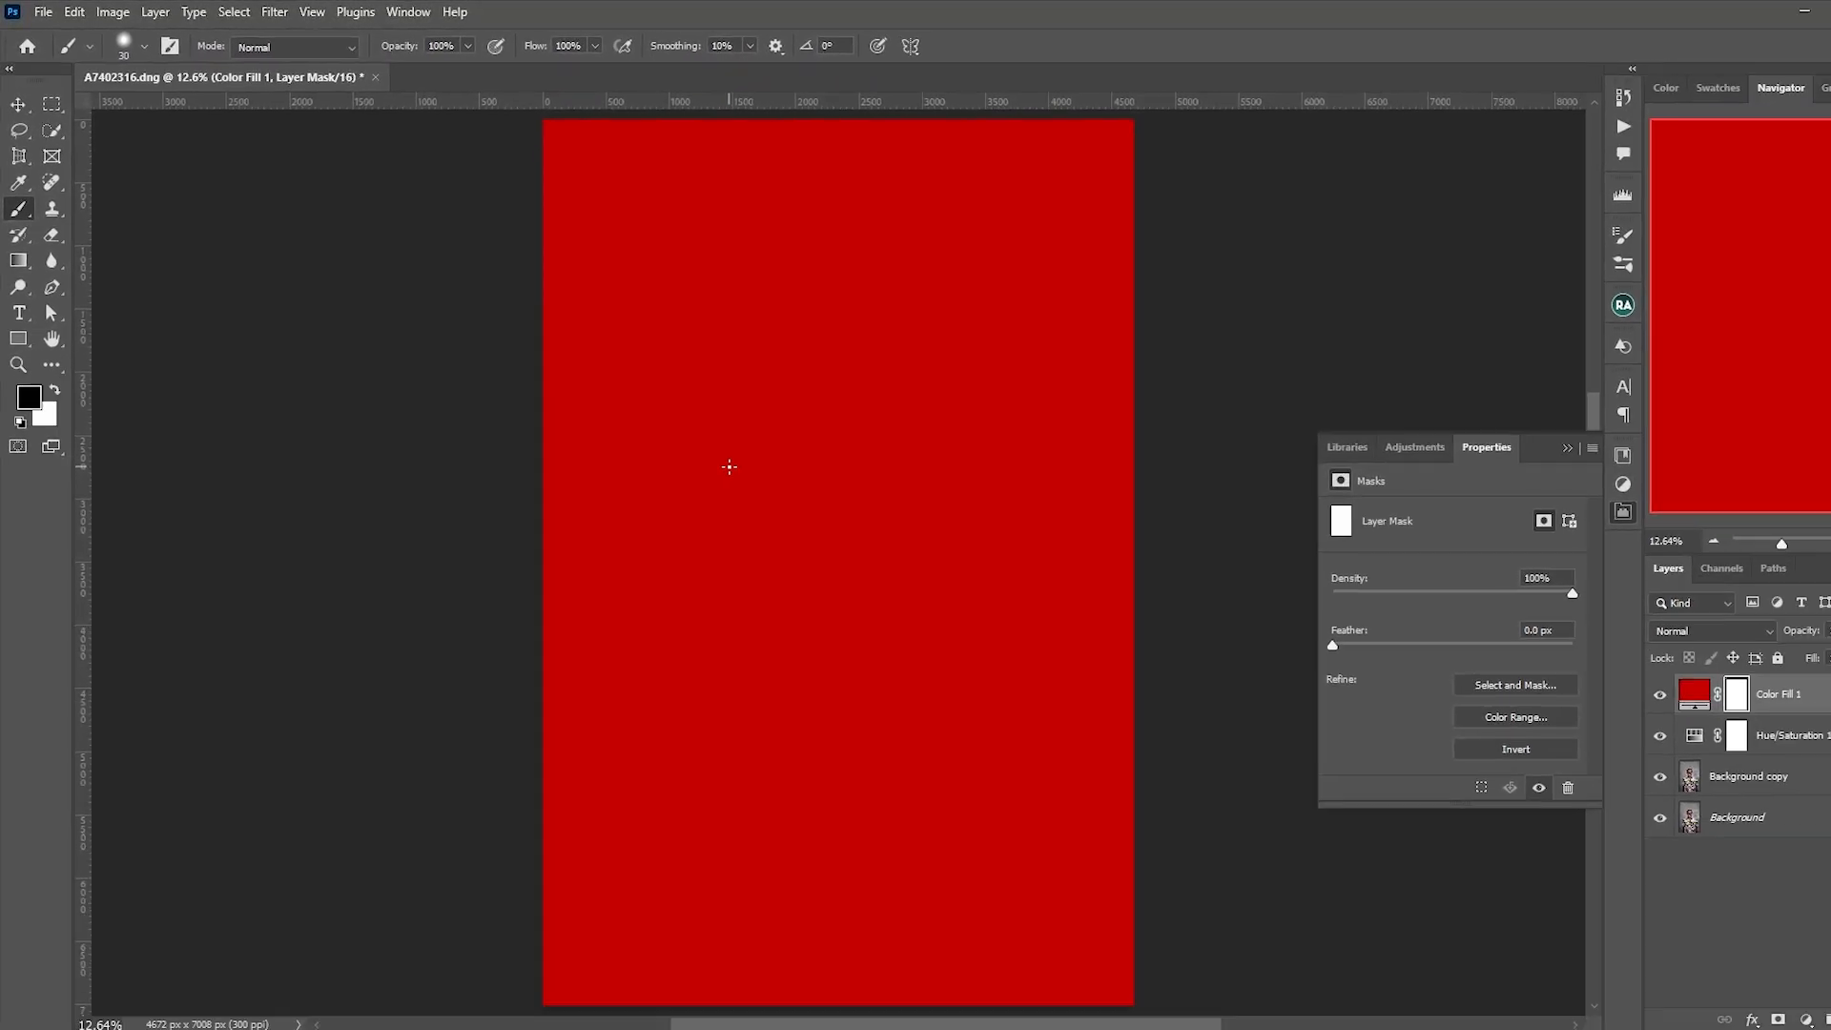
Enlarge the brush to 1100 px and paint two black bands on the red fill's mask, across the face and across the shirt
key(bracketright)
key(bracketright)
key(bracketright)
key(bracketright)
key(bracketright)
key(bracketright)
key(bracketright)
key(bracketright)
key(bracketright)
key(bracketright)
key(bracketright)
key(bracketright)
key(bracketright)
key(bracketright)
key(bracketright)
key(bracketright)
key(bracketright)
key(bracketright)
key(bracketright)
key(bracketright)
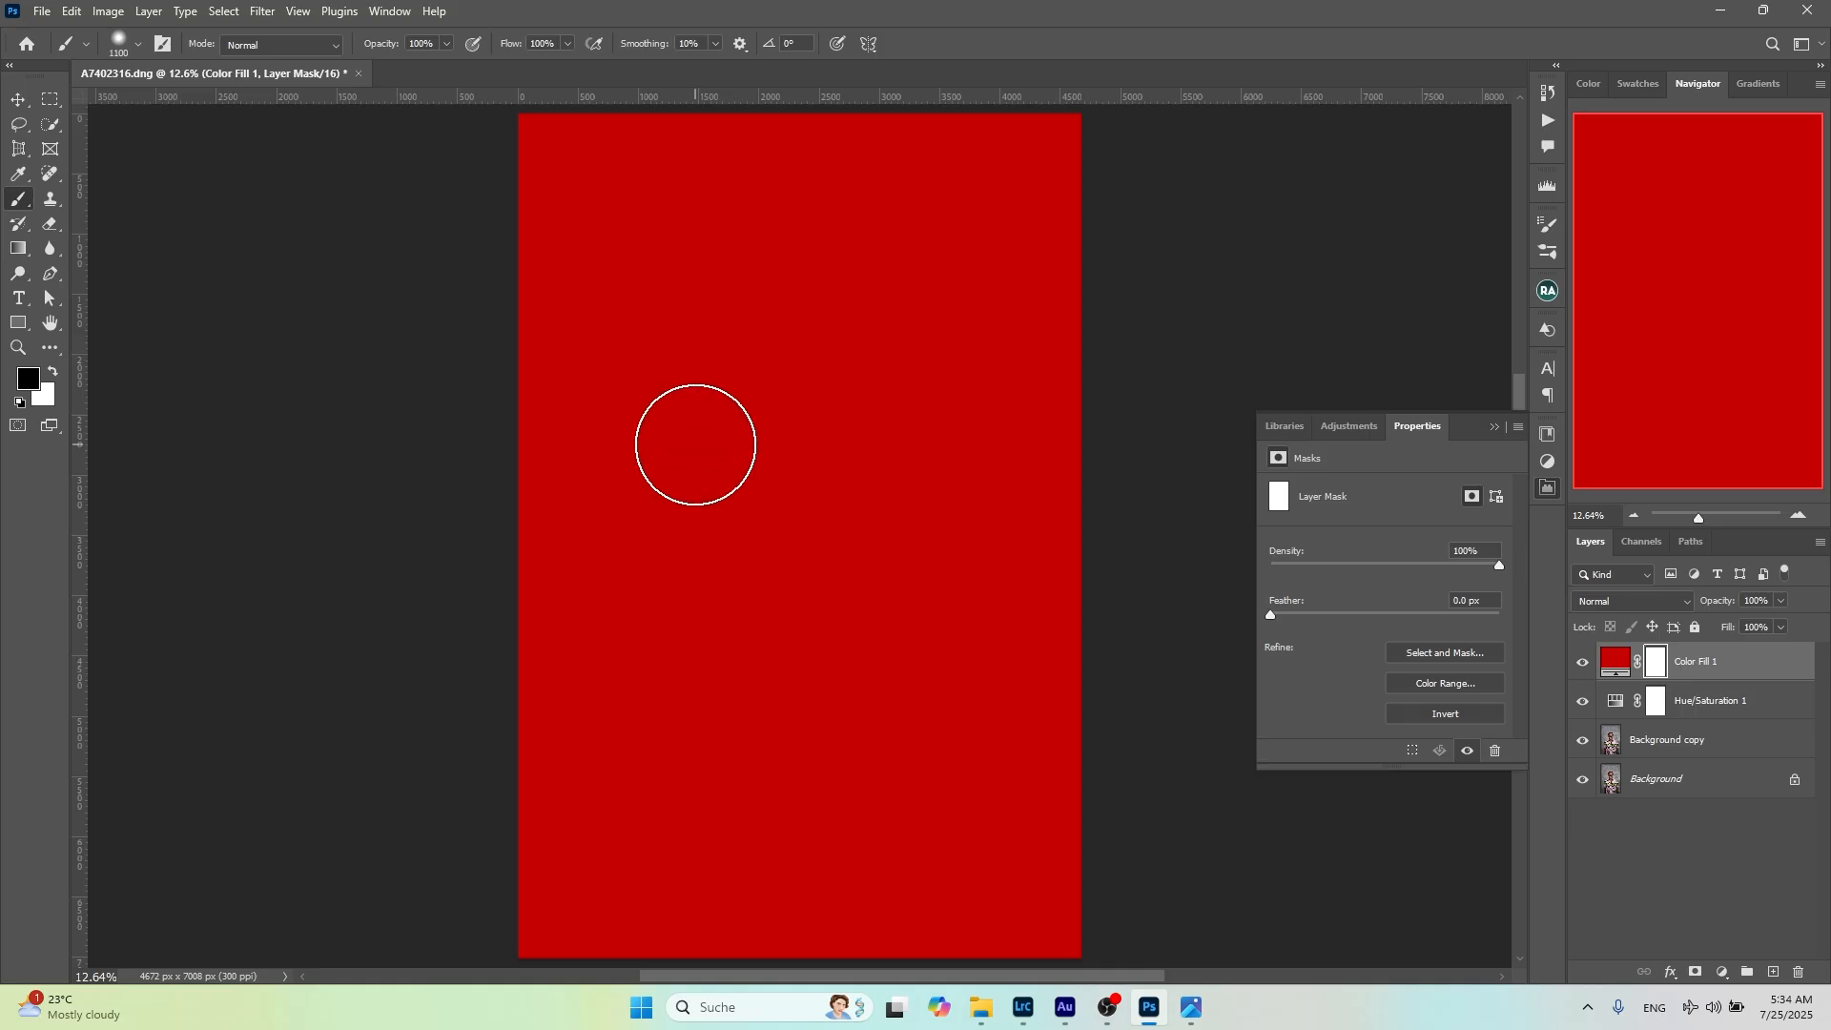
drag(573, 310, 679, 355)
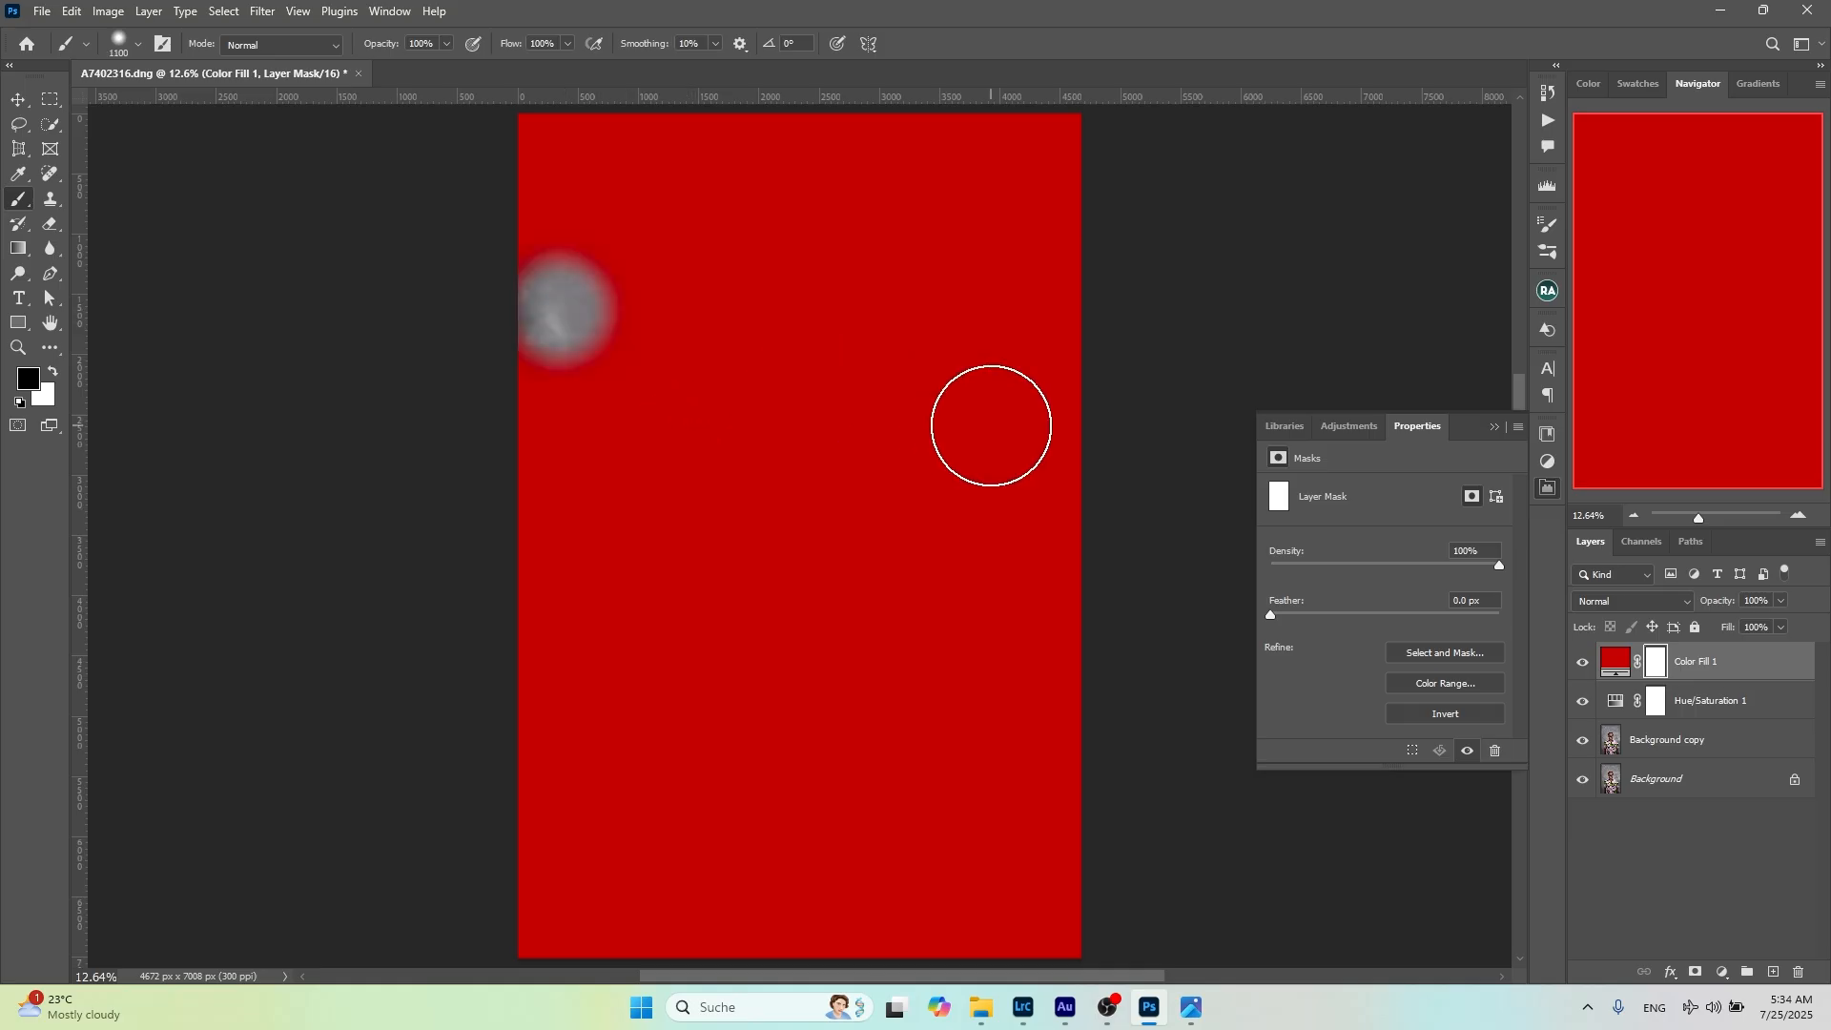
shift+click(992, 427)
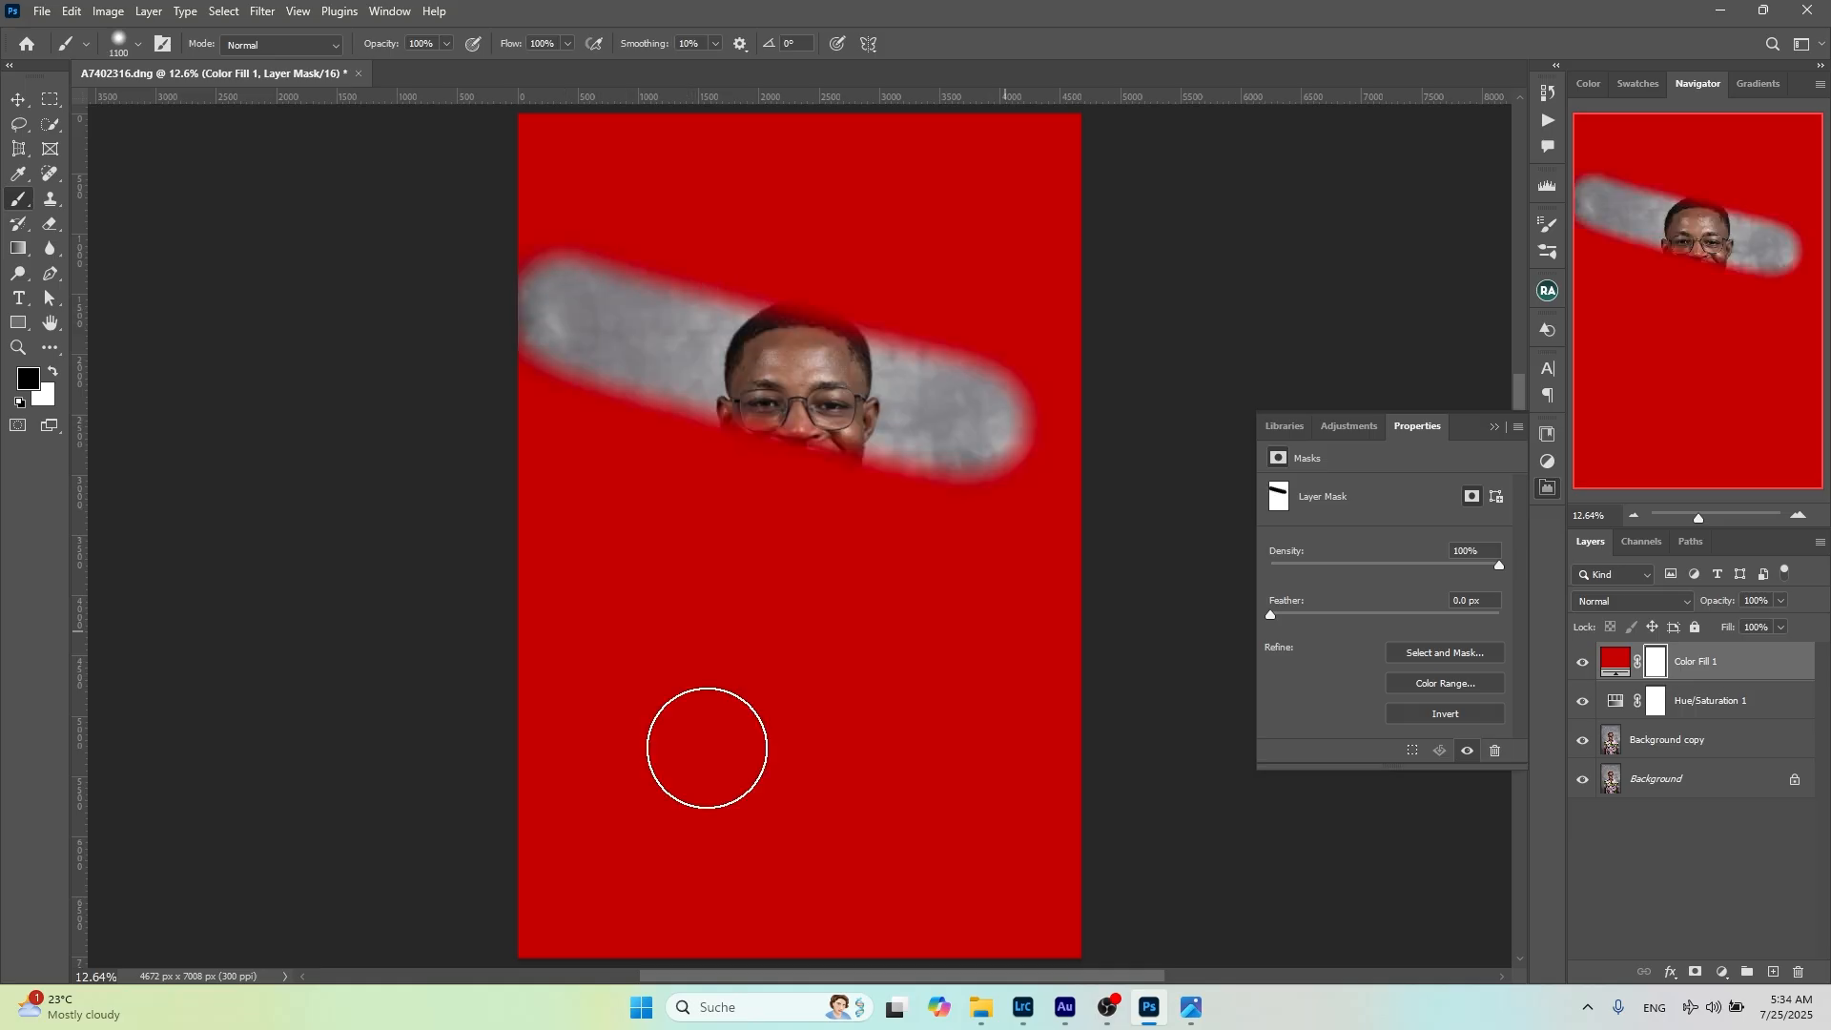
drag(1010, 615, 707, 747)
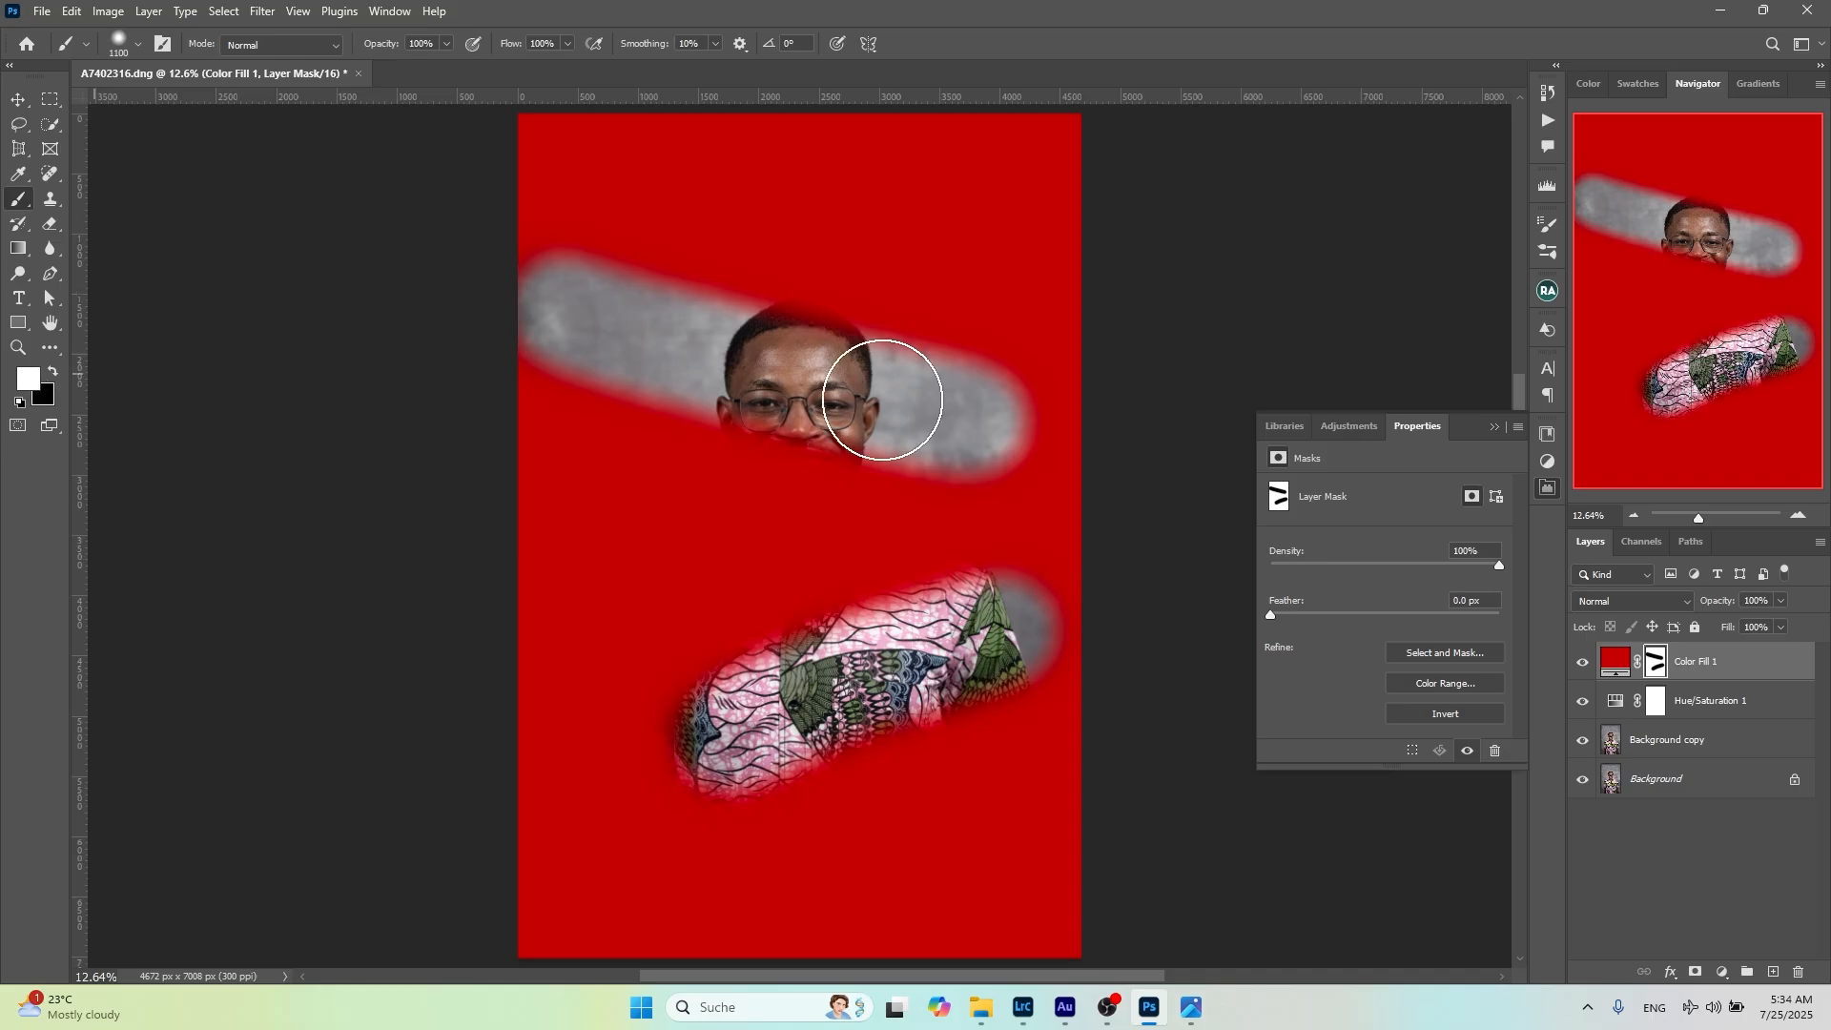
Paint white on the fill's mask to cover both revealed bands in red again, and brush black over the upper area once more
mouse_move(924, 445)
mouse_down()
mouse_move(735, 396)
mouse_move(595, 386)
mouse_move(671, 359)
mouse_move(595, 326)
mouse_move(923, 348)
mouse_move(723, 403)
mouse_move(887, 338)
mouse_up()
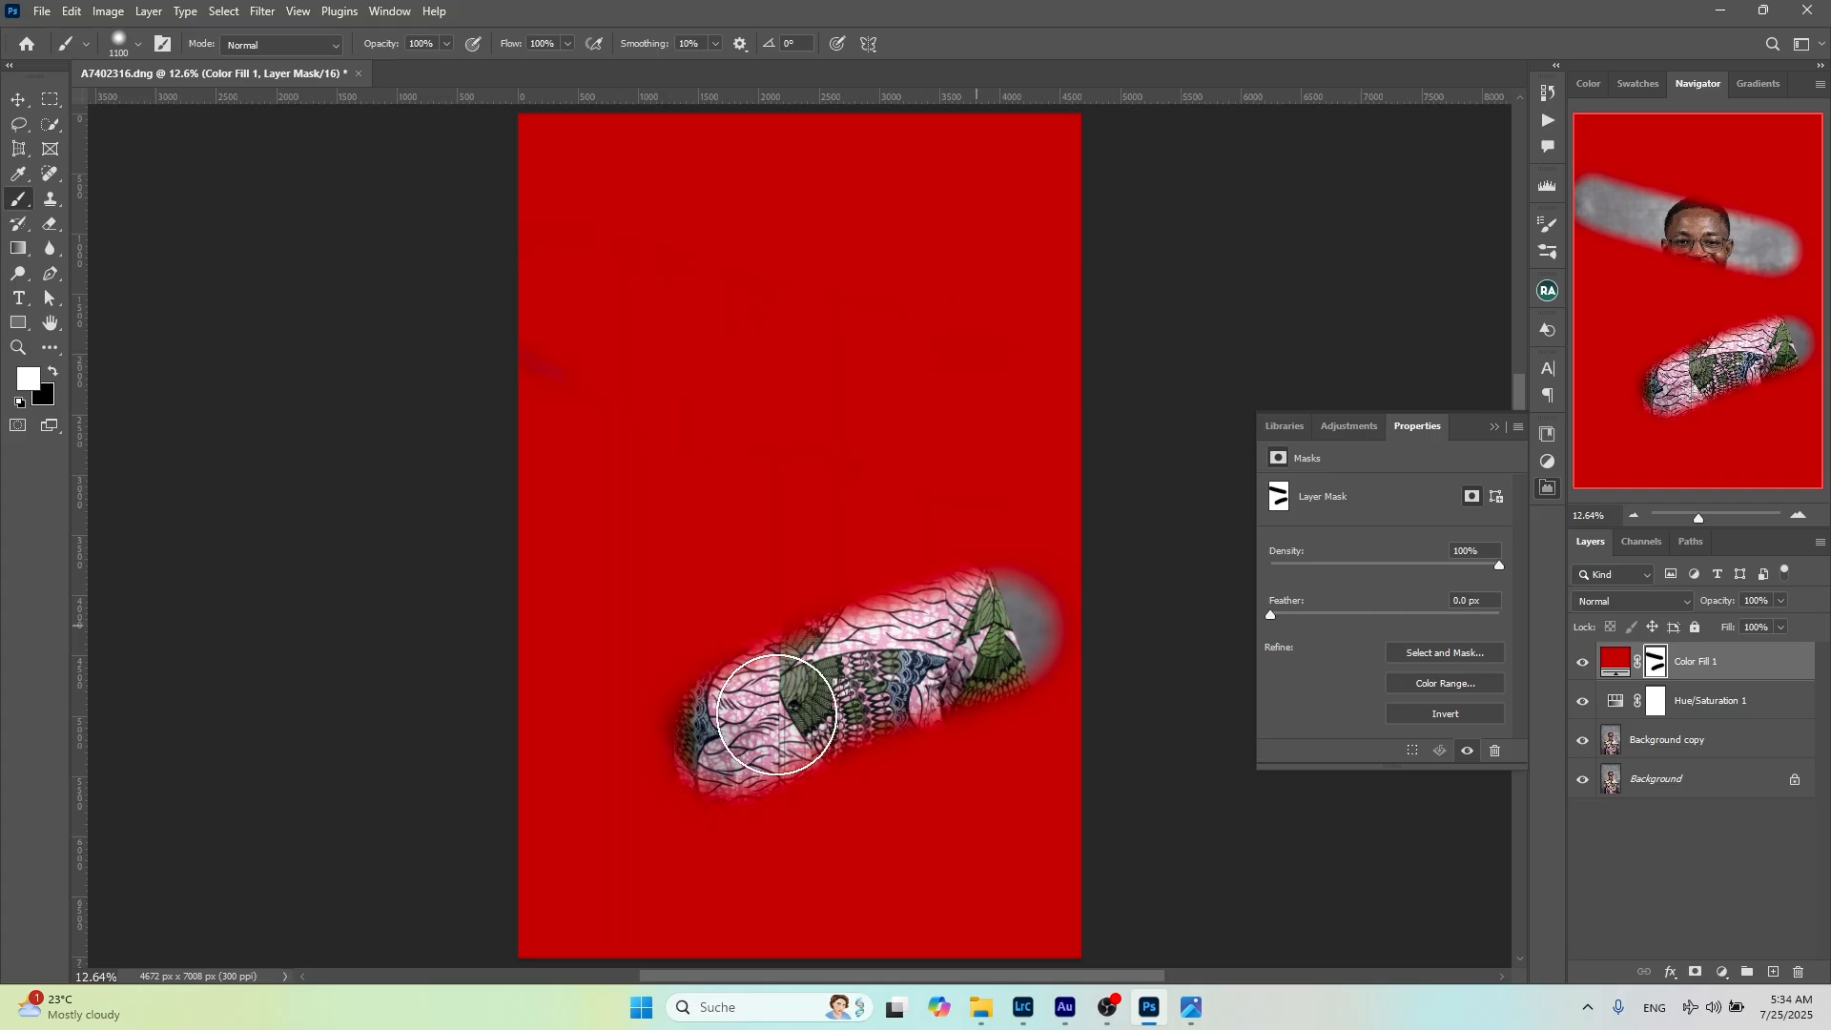
drag(776, 714, 689, 765)
click(688, 765)
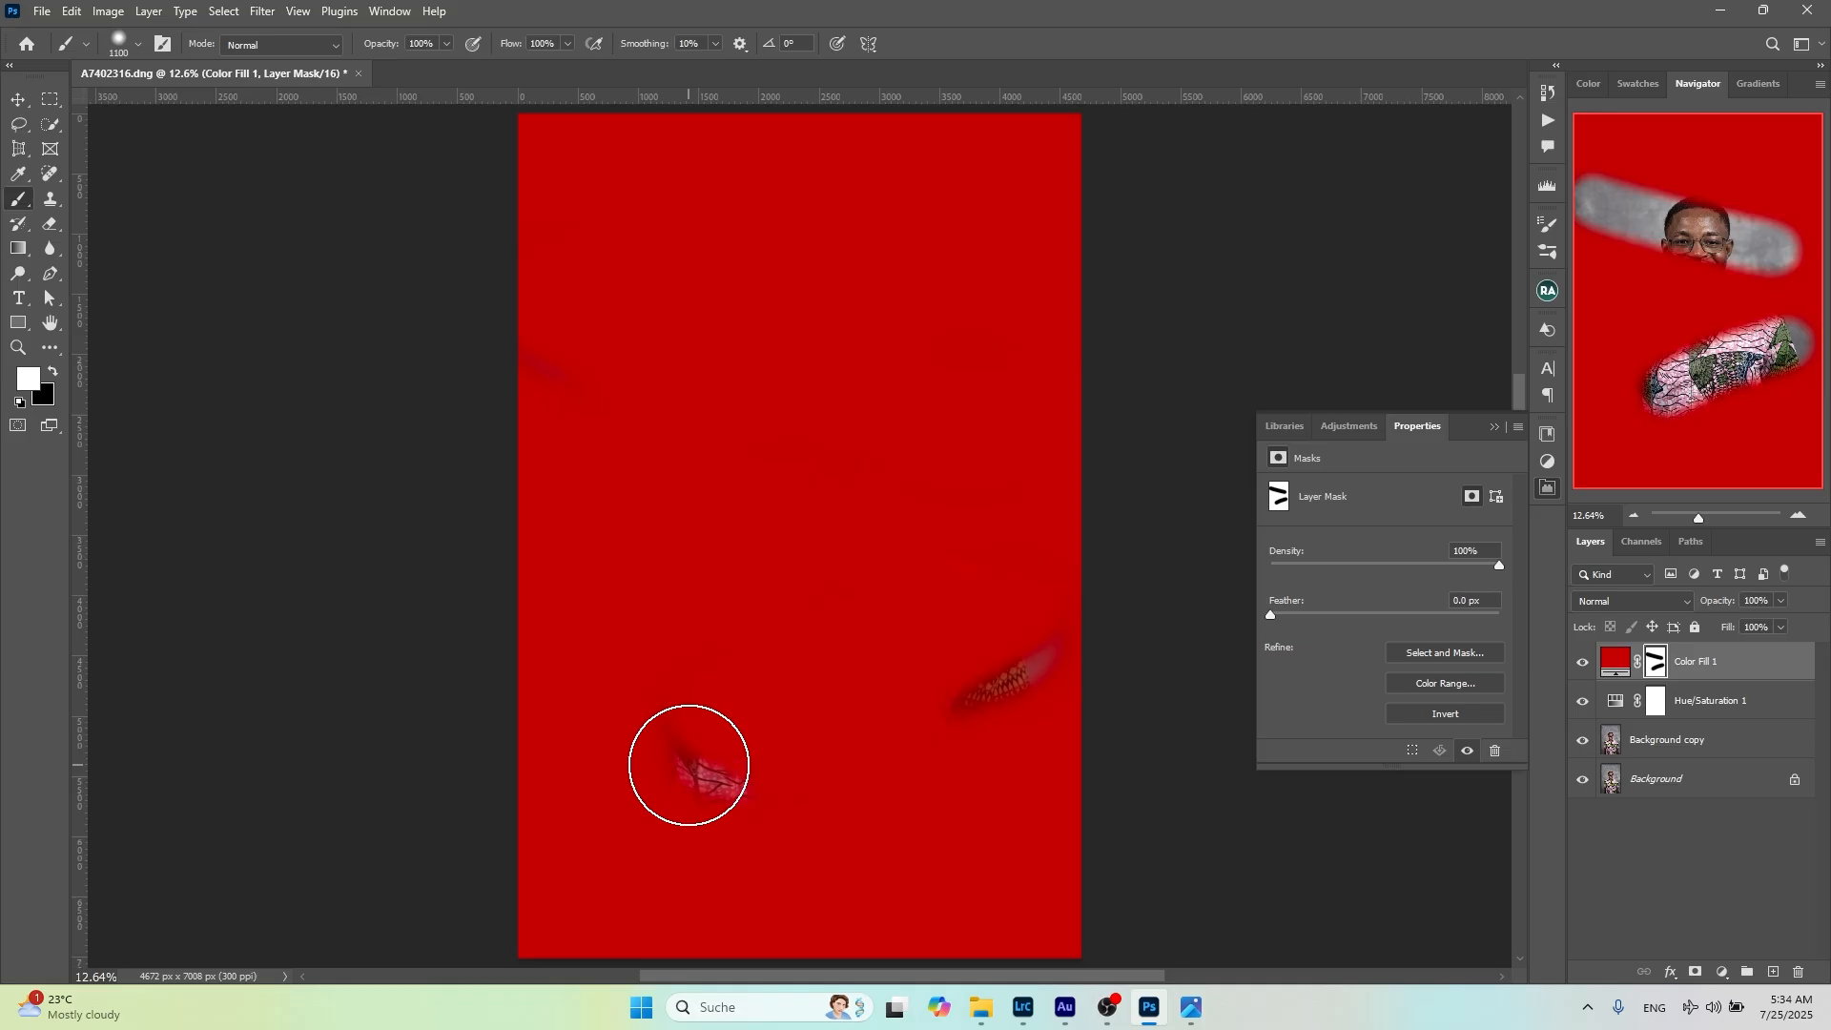
key(x)
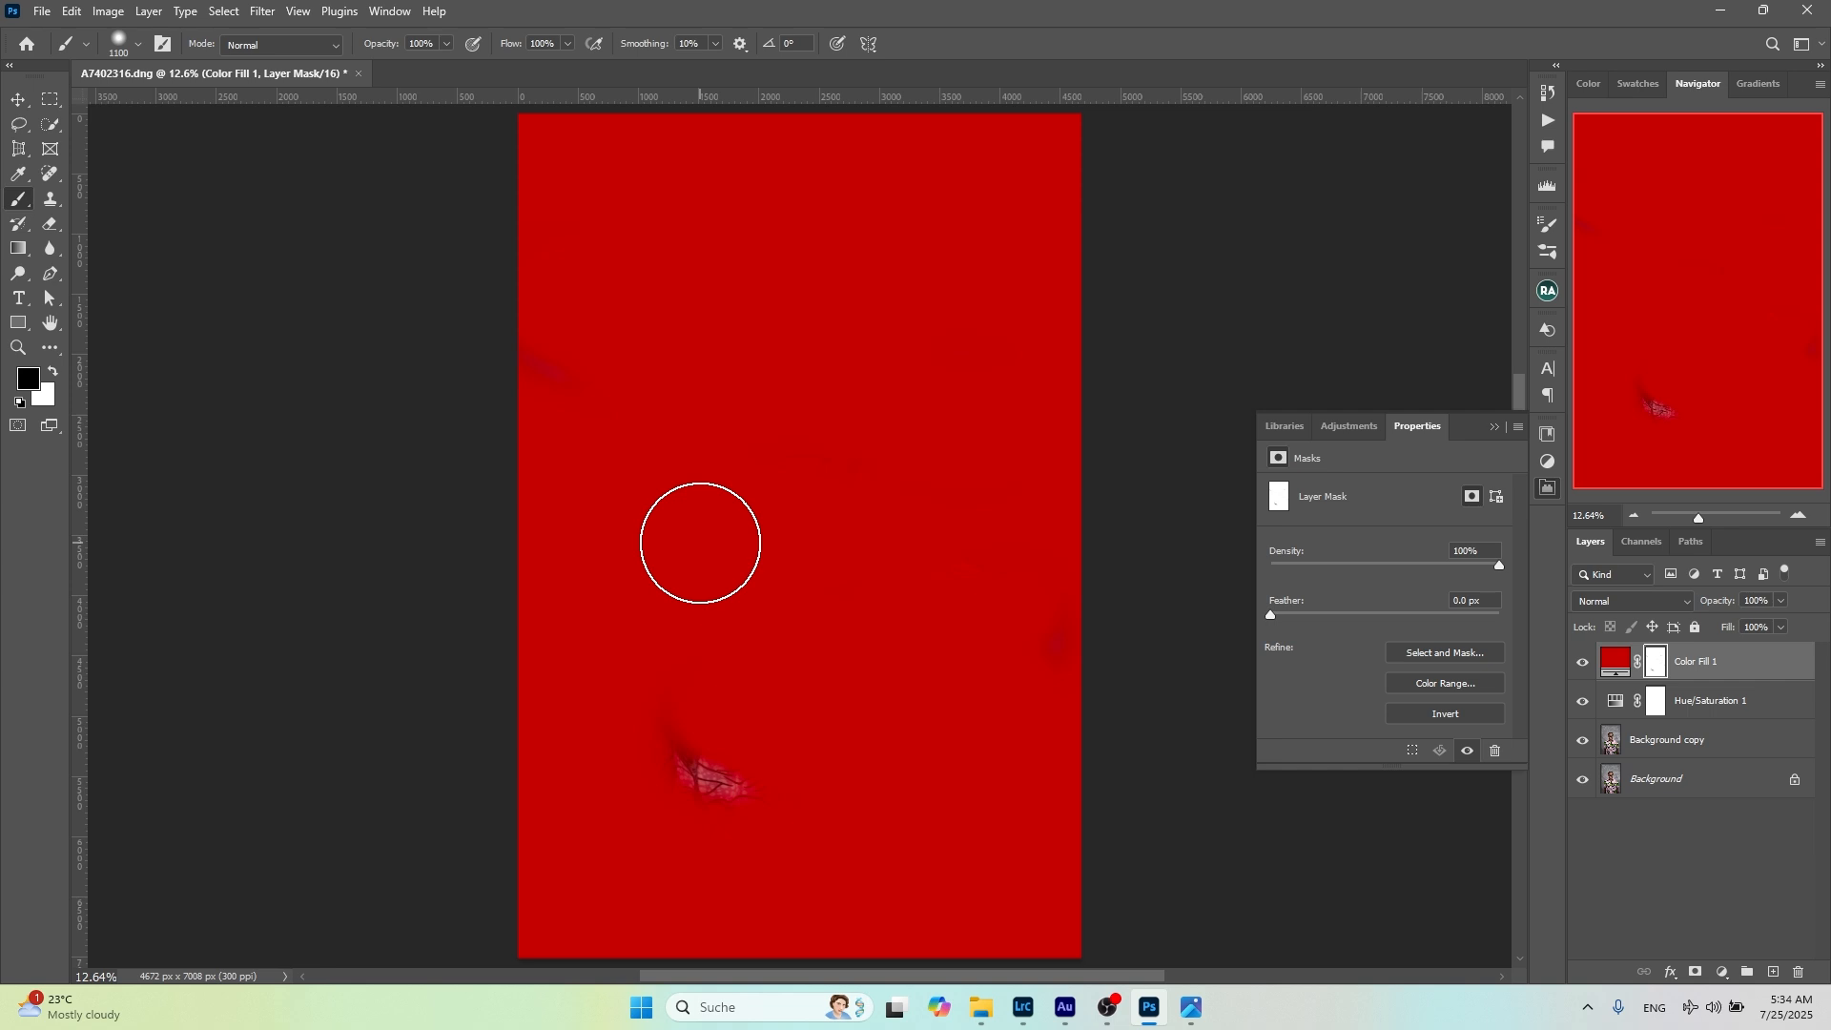
drag(588, 339, 701, 450)
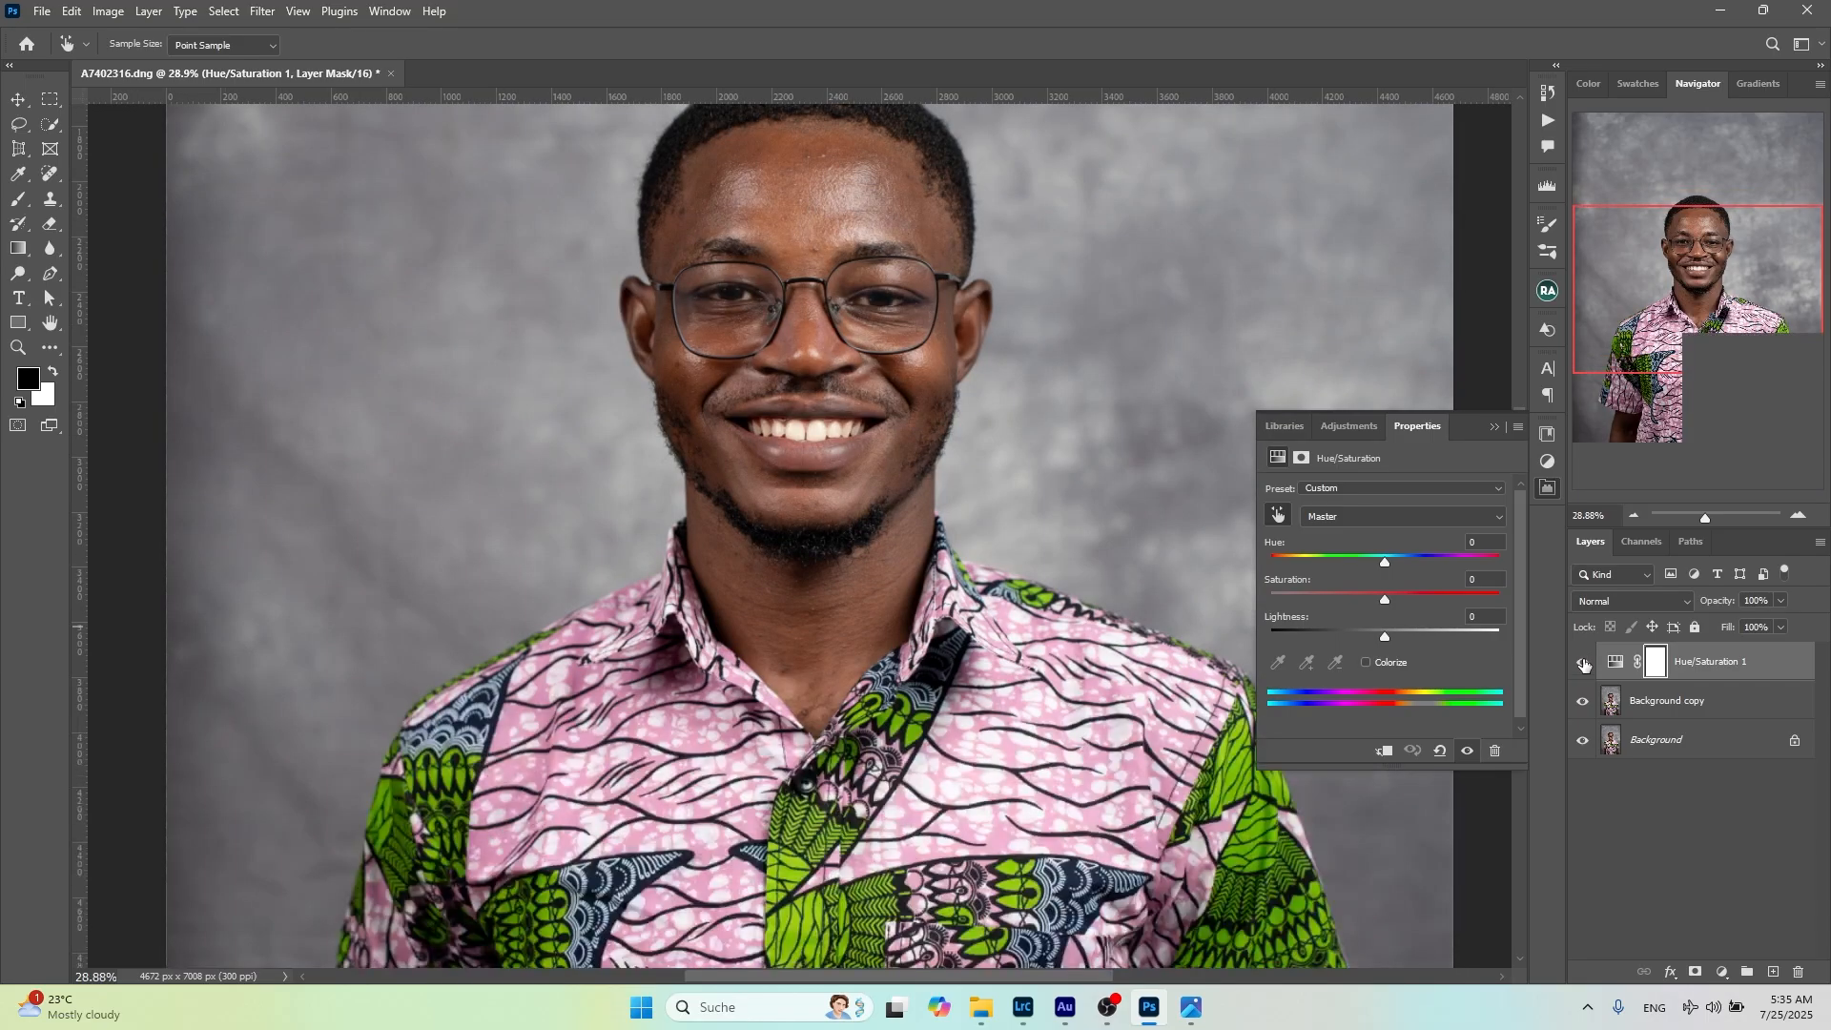
Toggle the visibility of the Hue/Saturation 1 adjustment and examine the teeth up close
click(1583, 664)
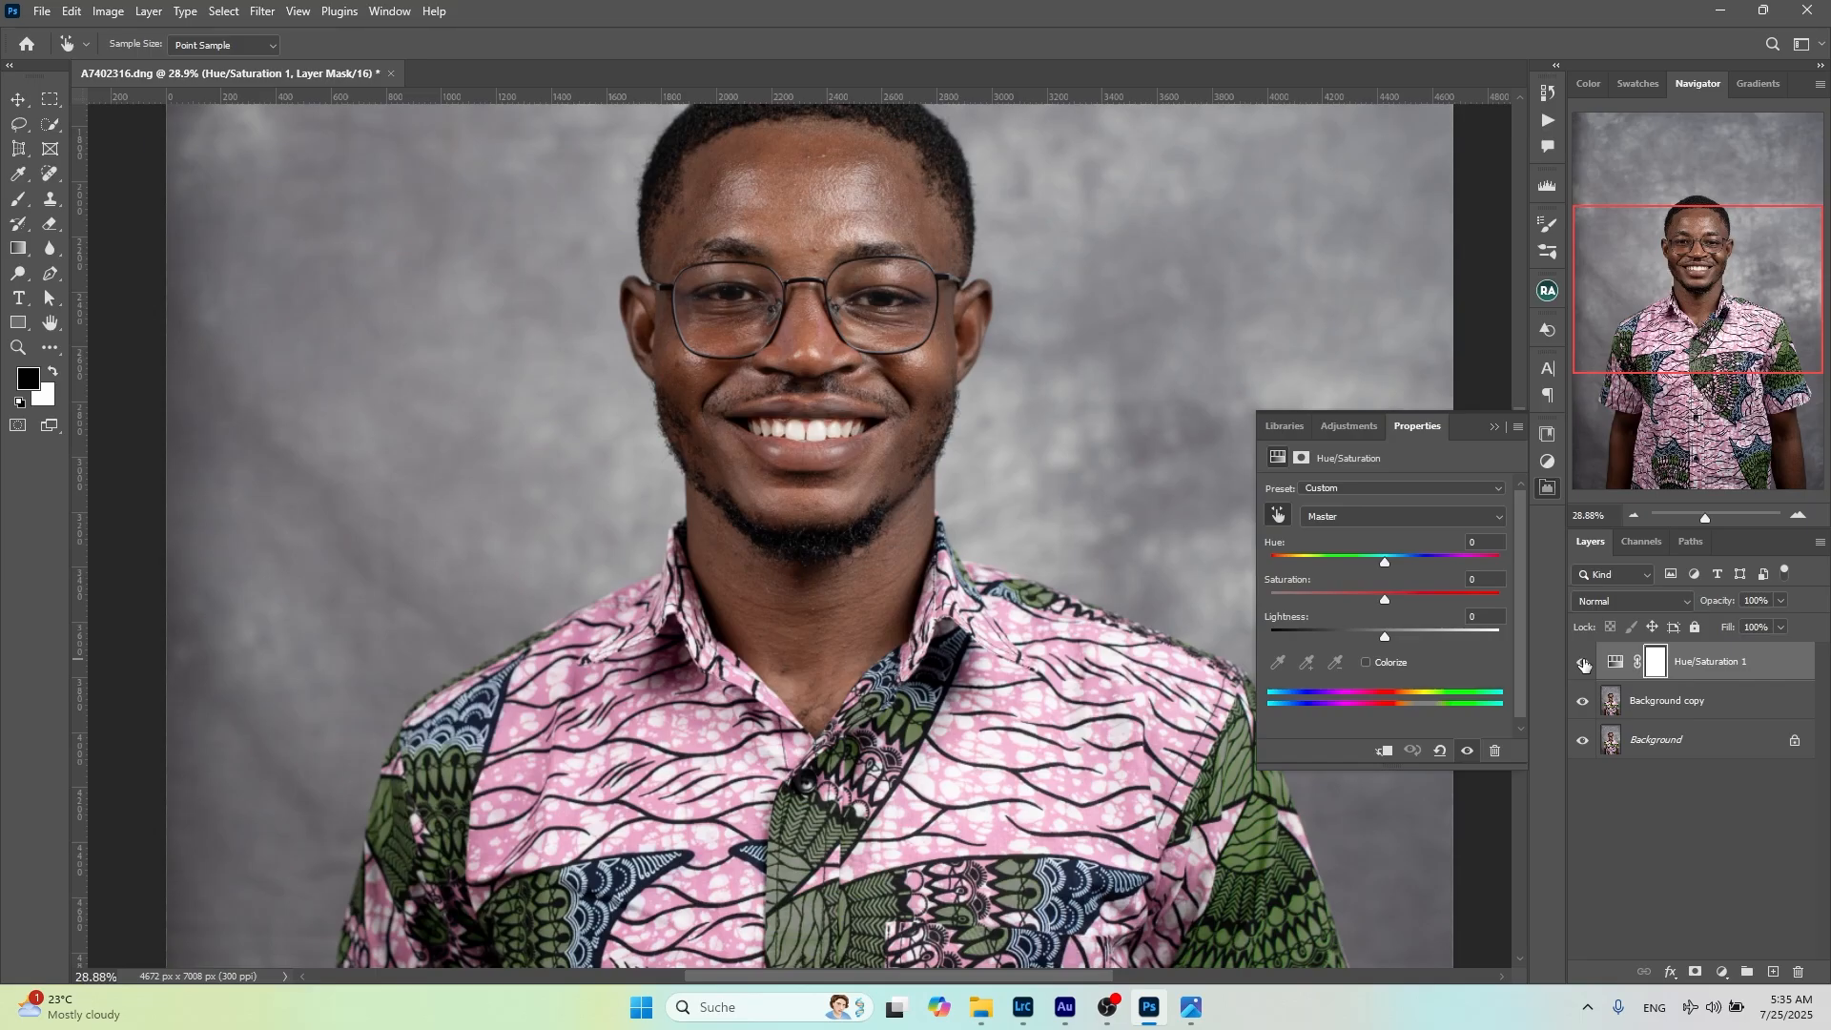
scroll(713, 723, up, 3)
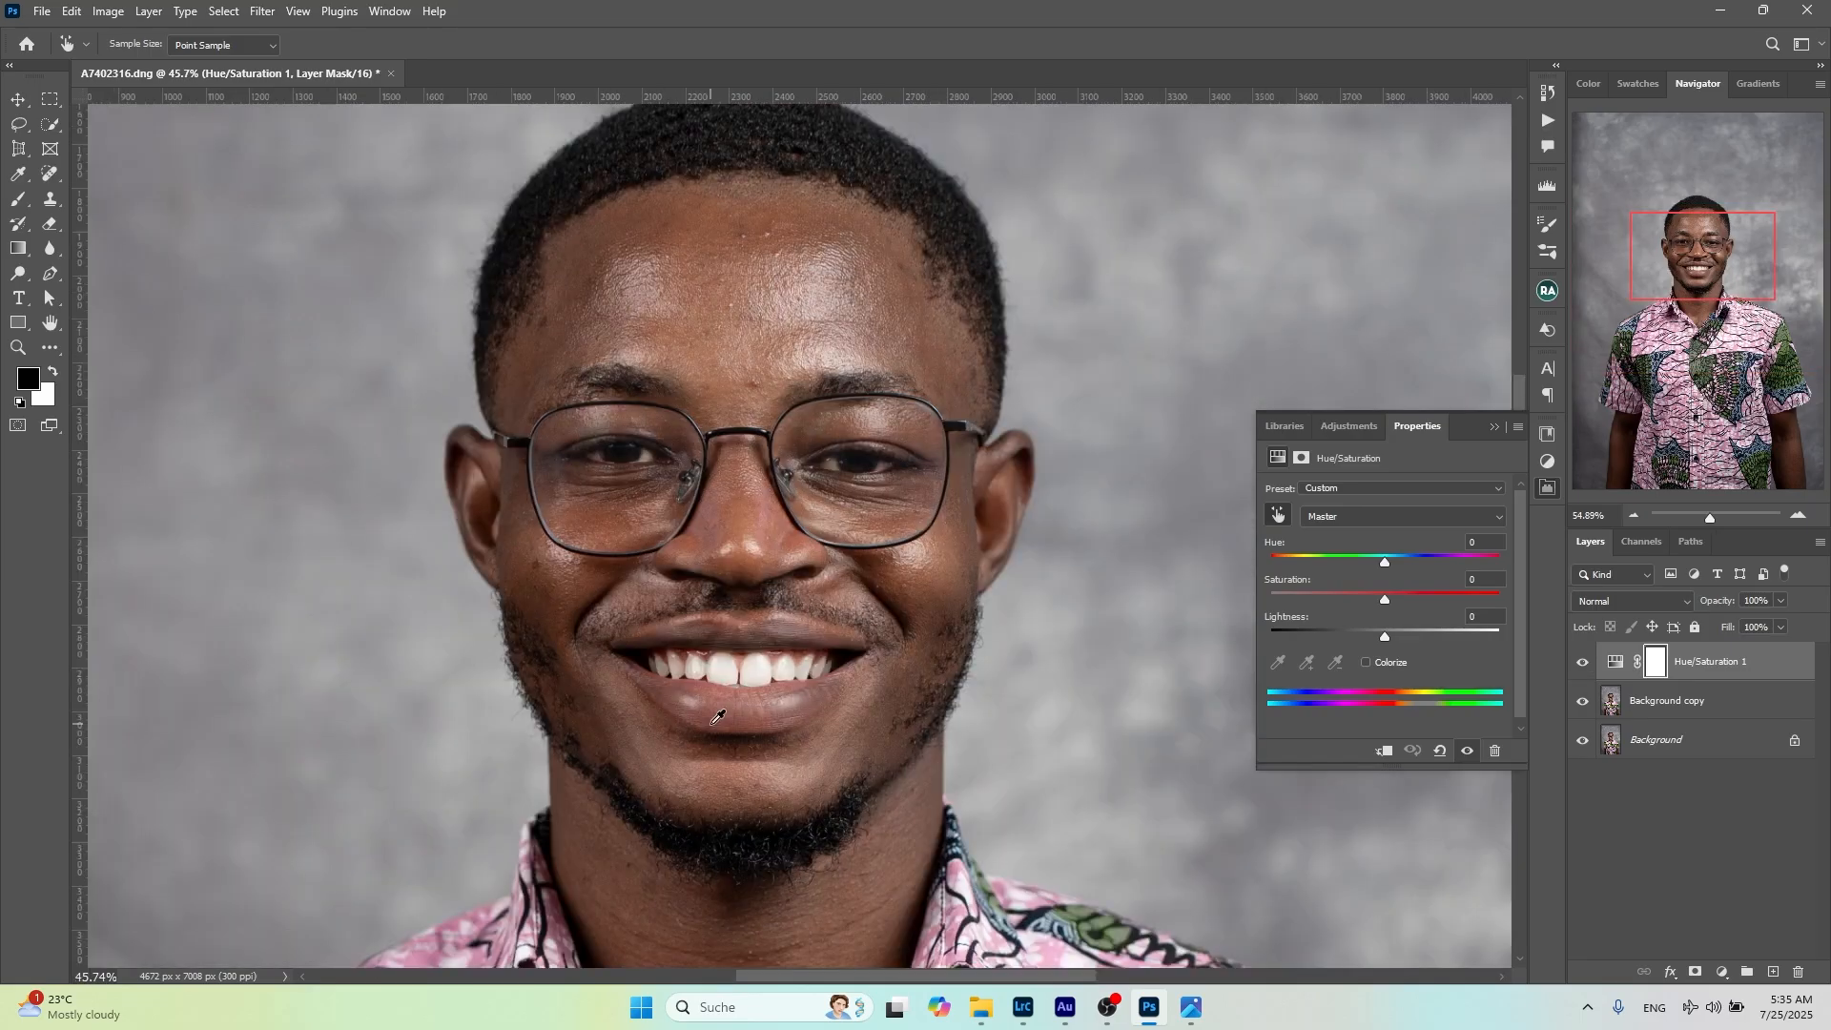
scroll(718, 716, up, 3)
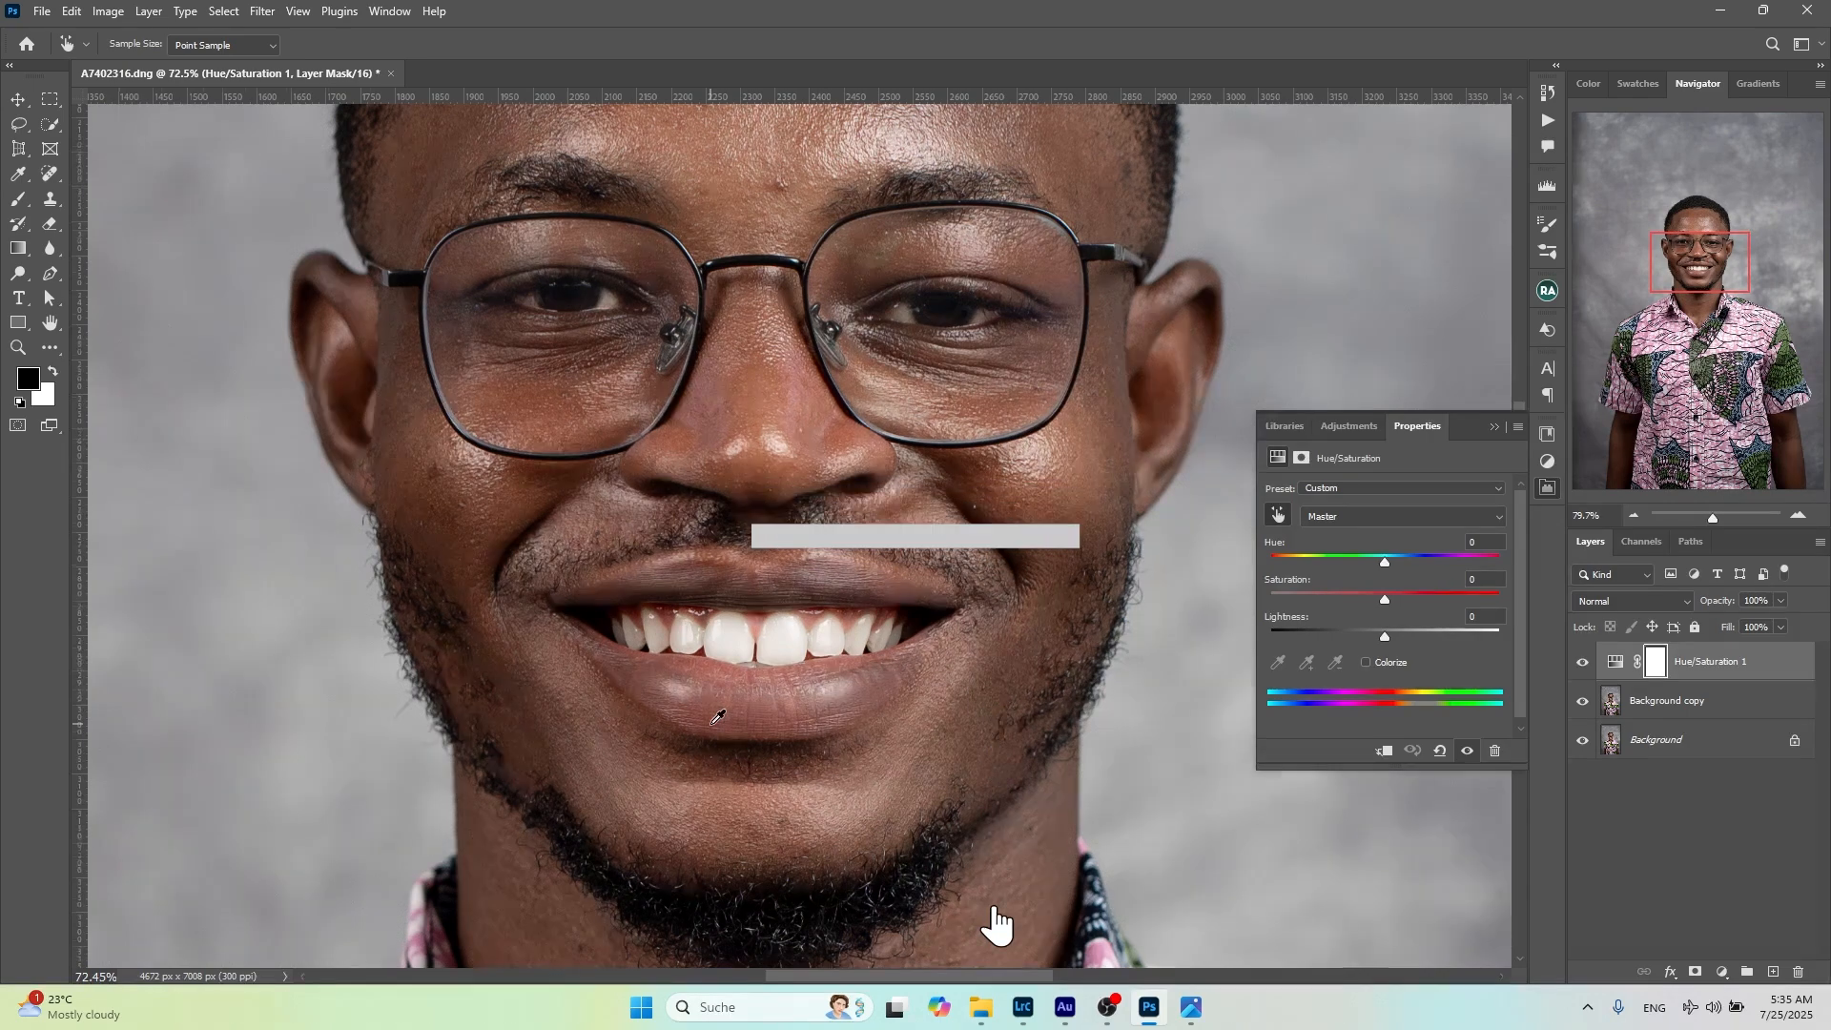
scroll(718, 716, up, 2)
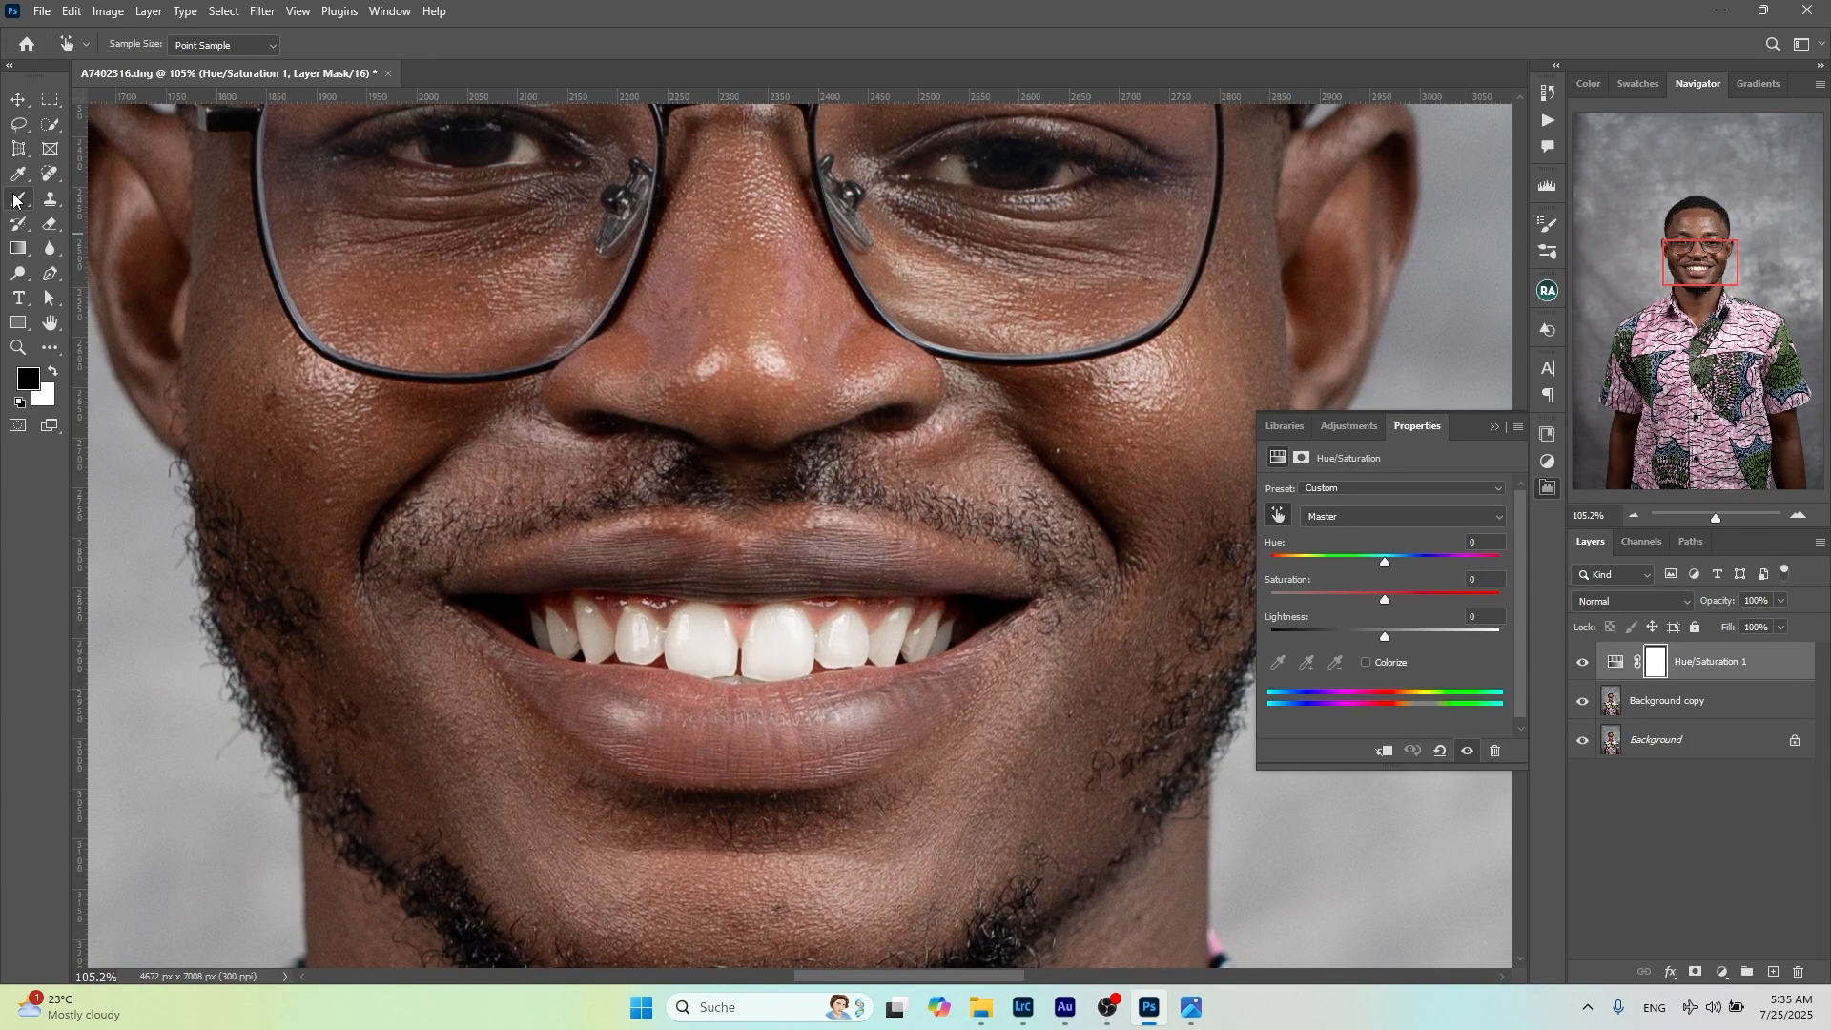
Activate the Brush tool and reduce its size to 20 px
click(16, 199)
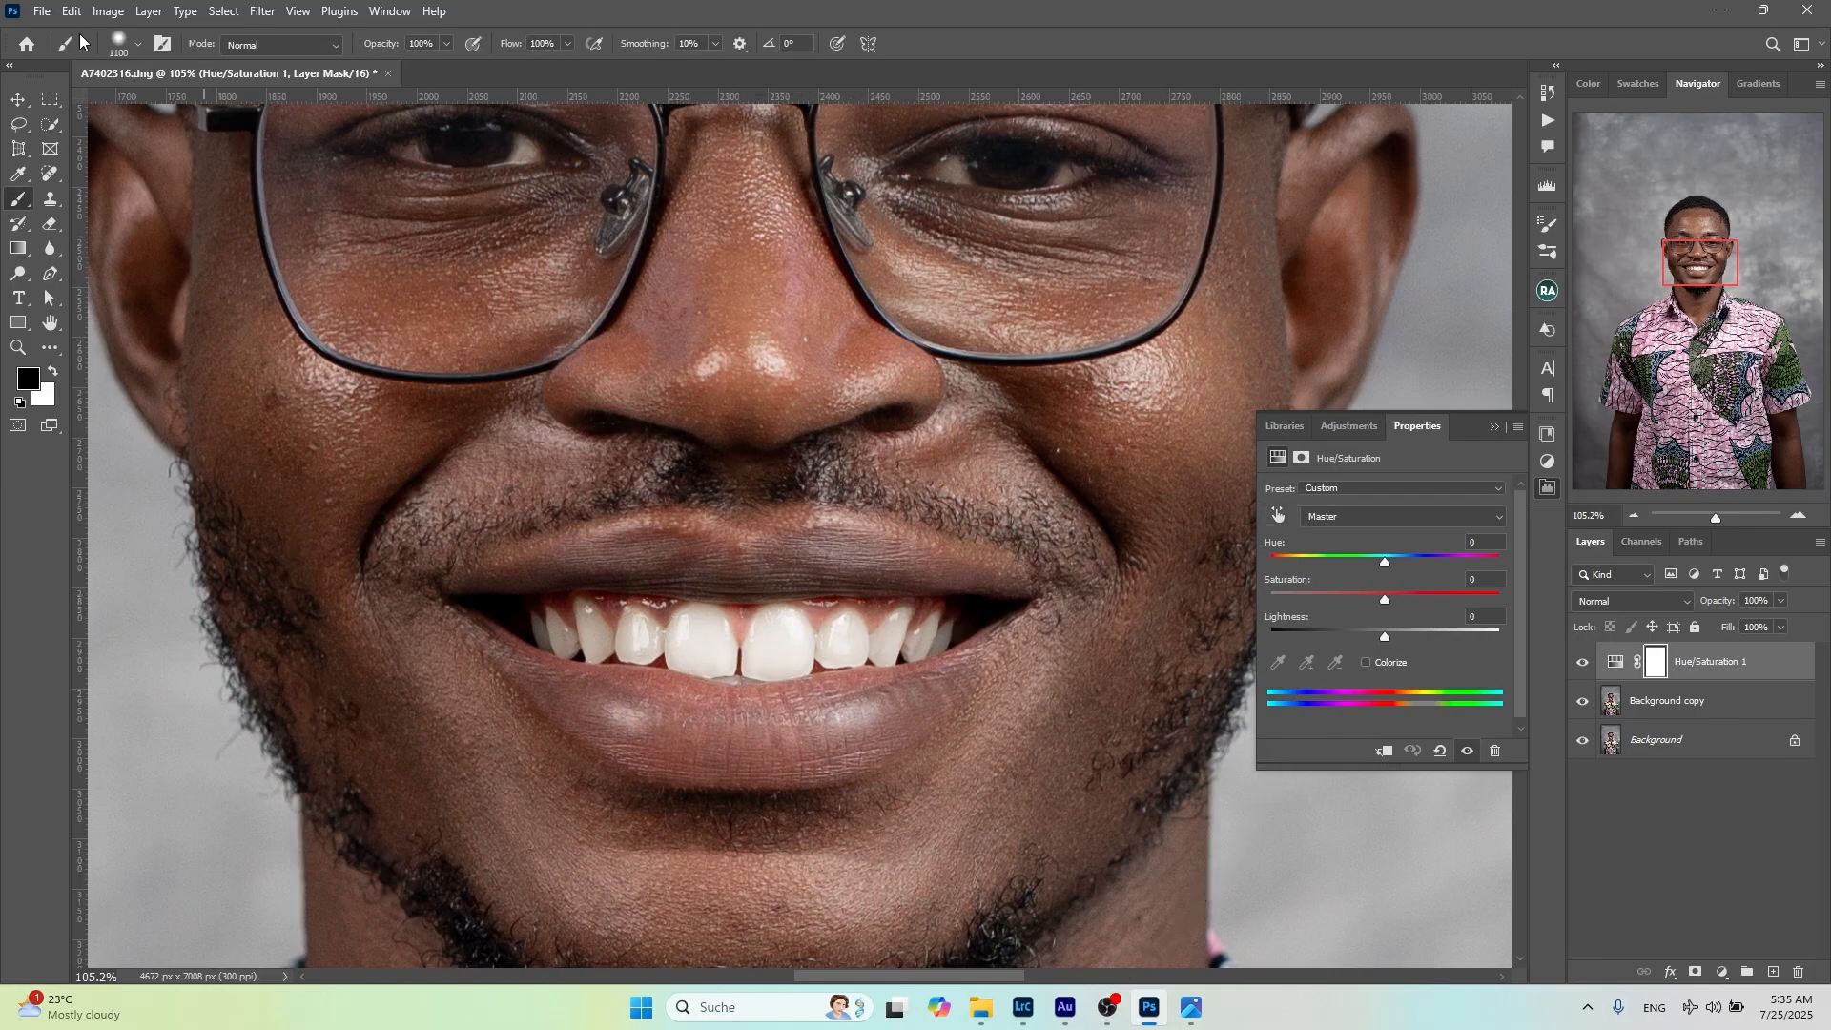
click(118, 43)
drag(190, 100, 148, 107)
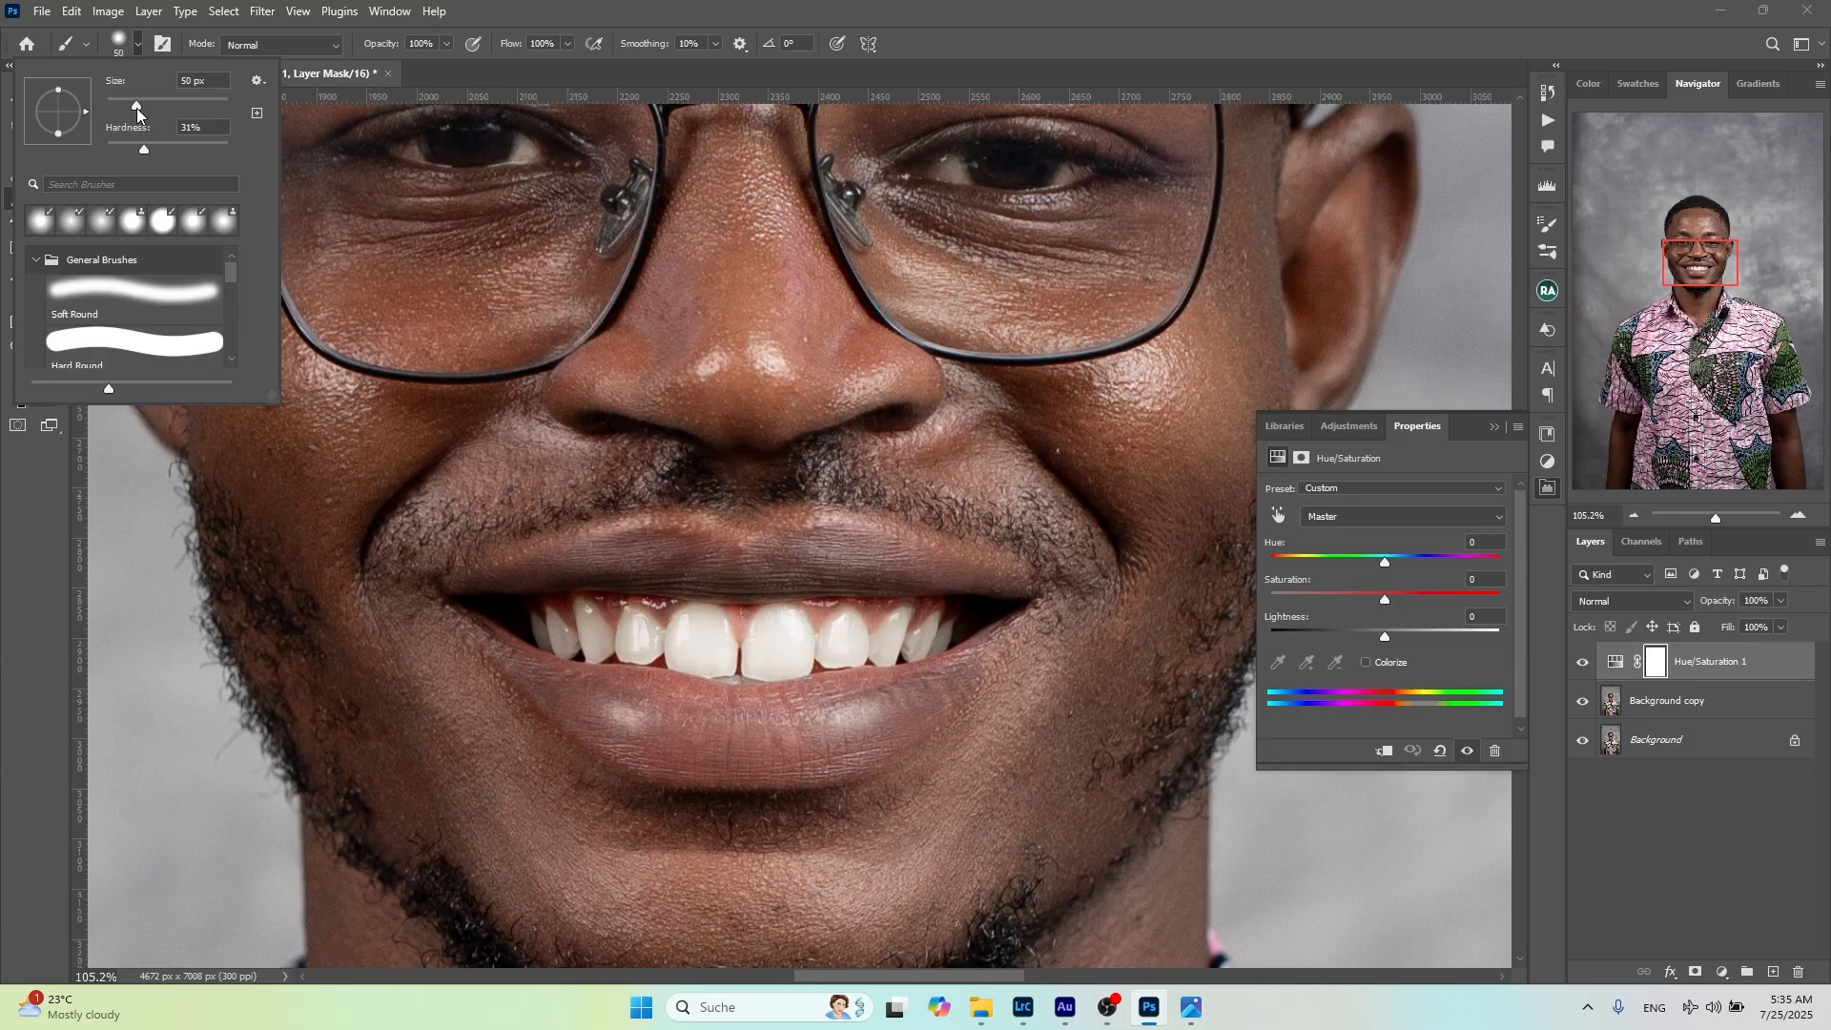
drag(135, 107, 124, 107)
Choose the Soft Round brush from General Brushes and adjust its hardness
click(36, 260)
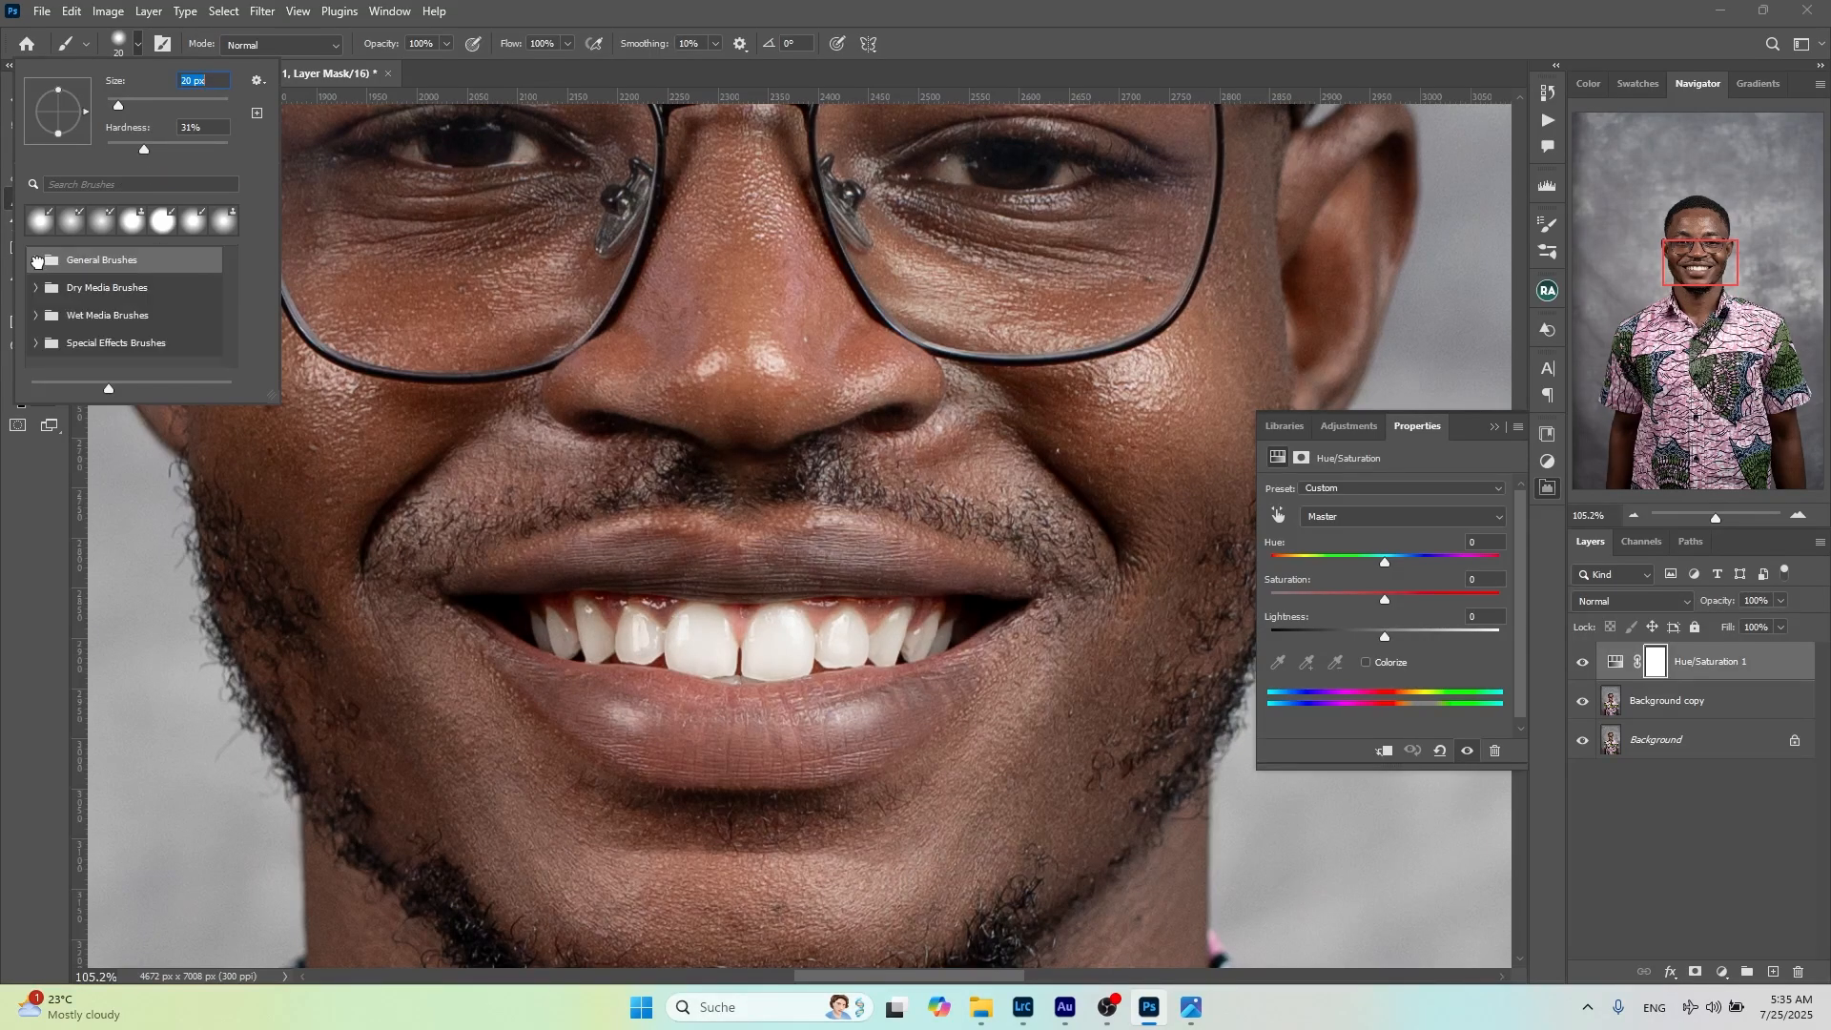
click(37, 260)
click(77, 287)
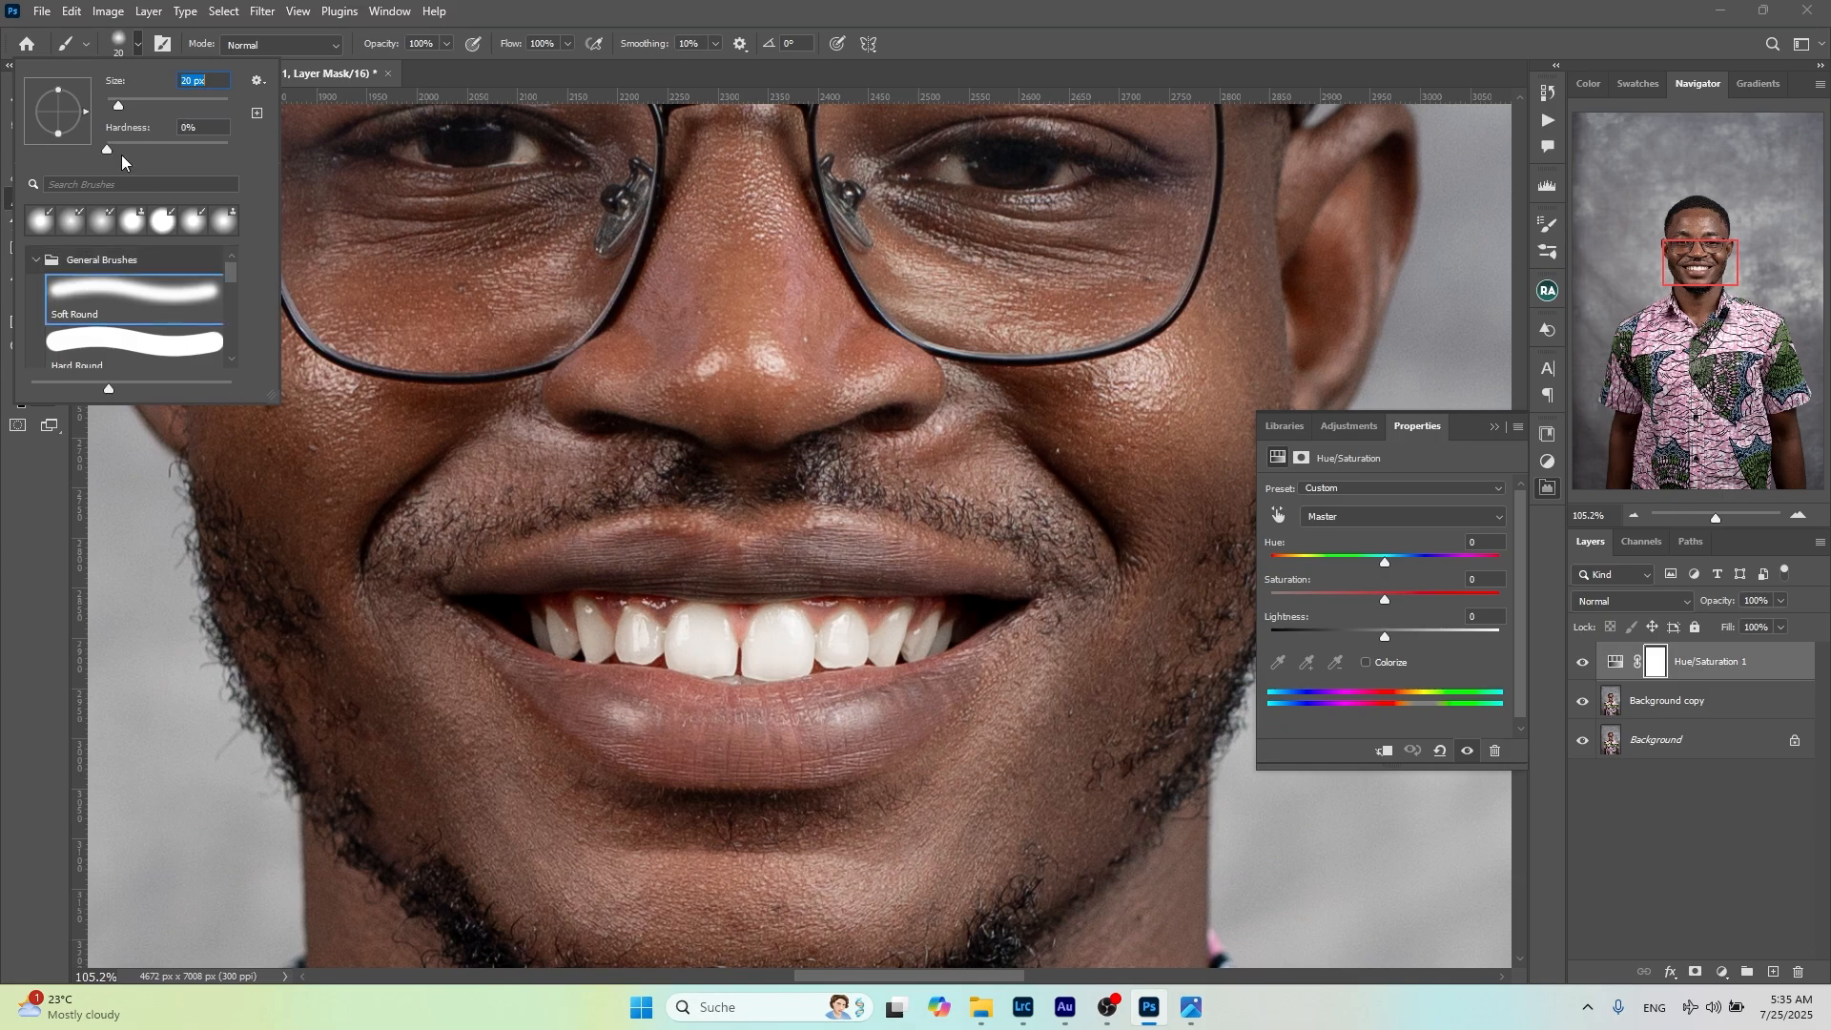
click(123, 141)
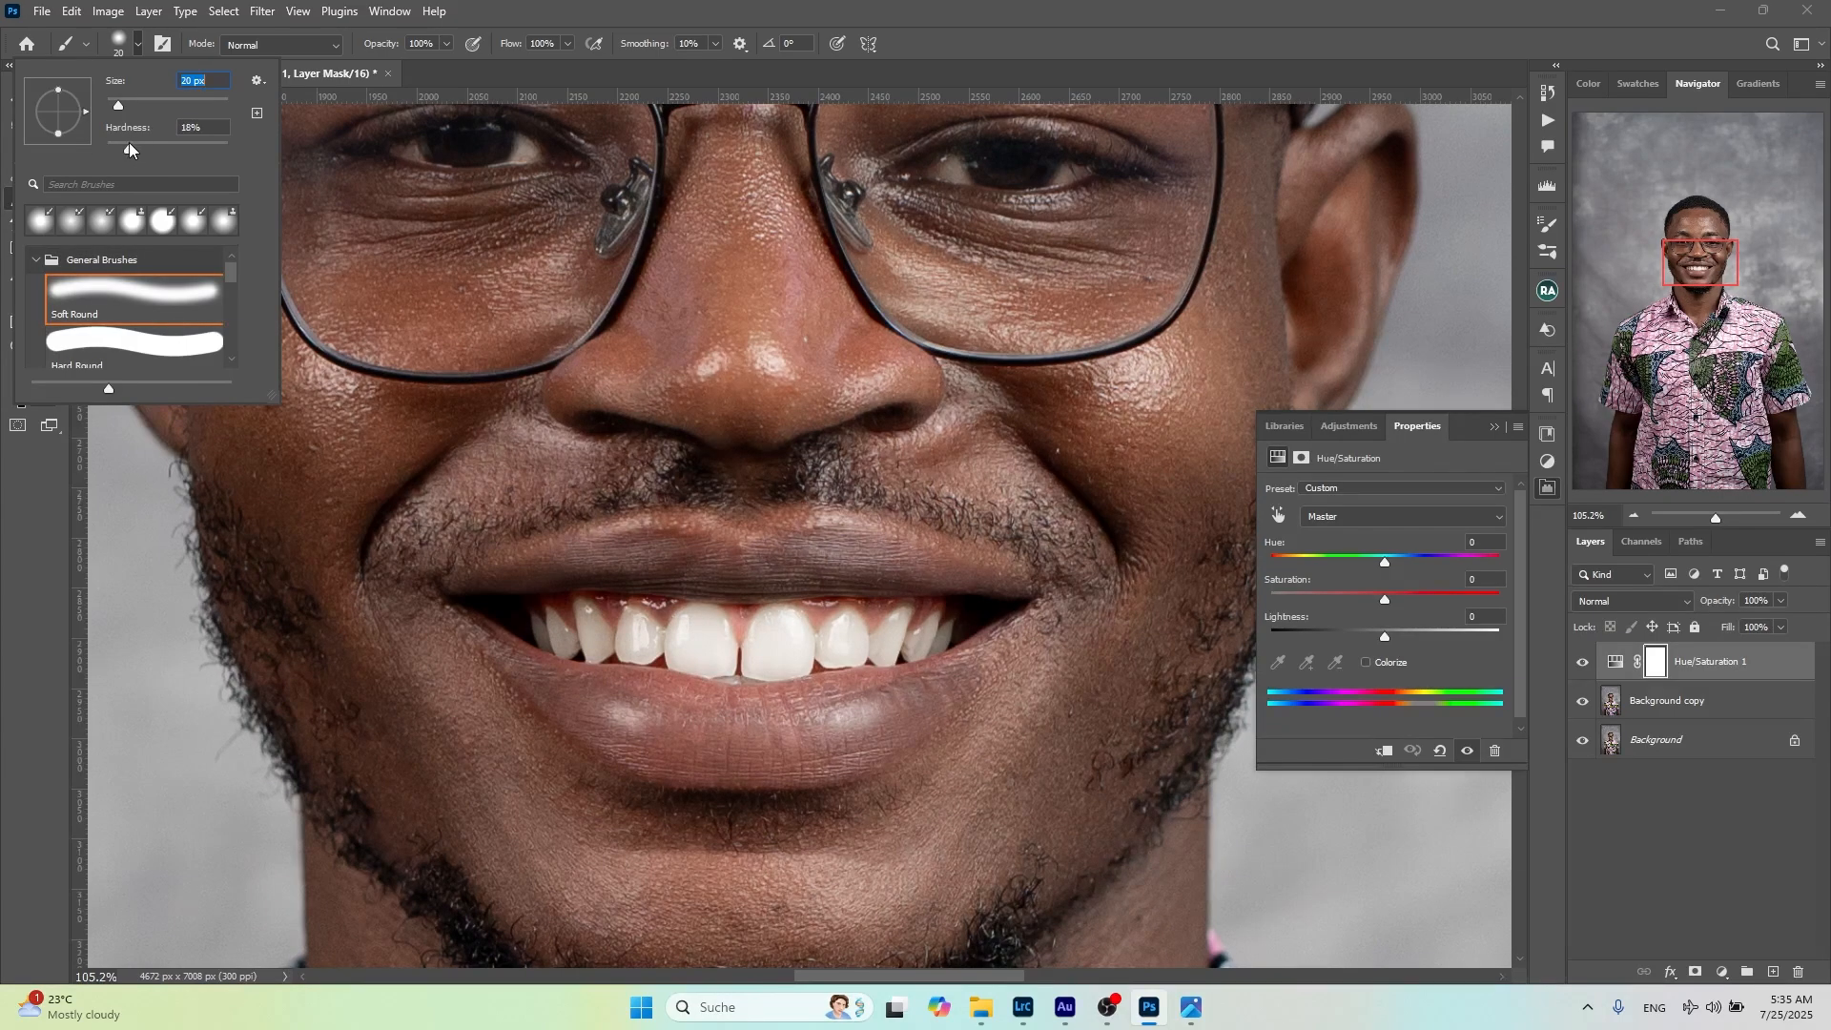
drag(137, 143, 138, 143)
click(770, 13)
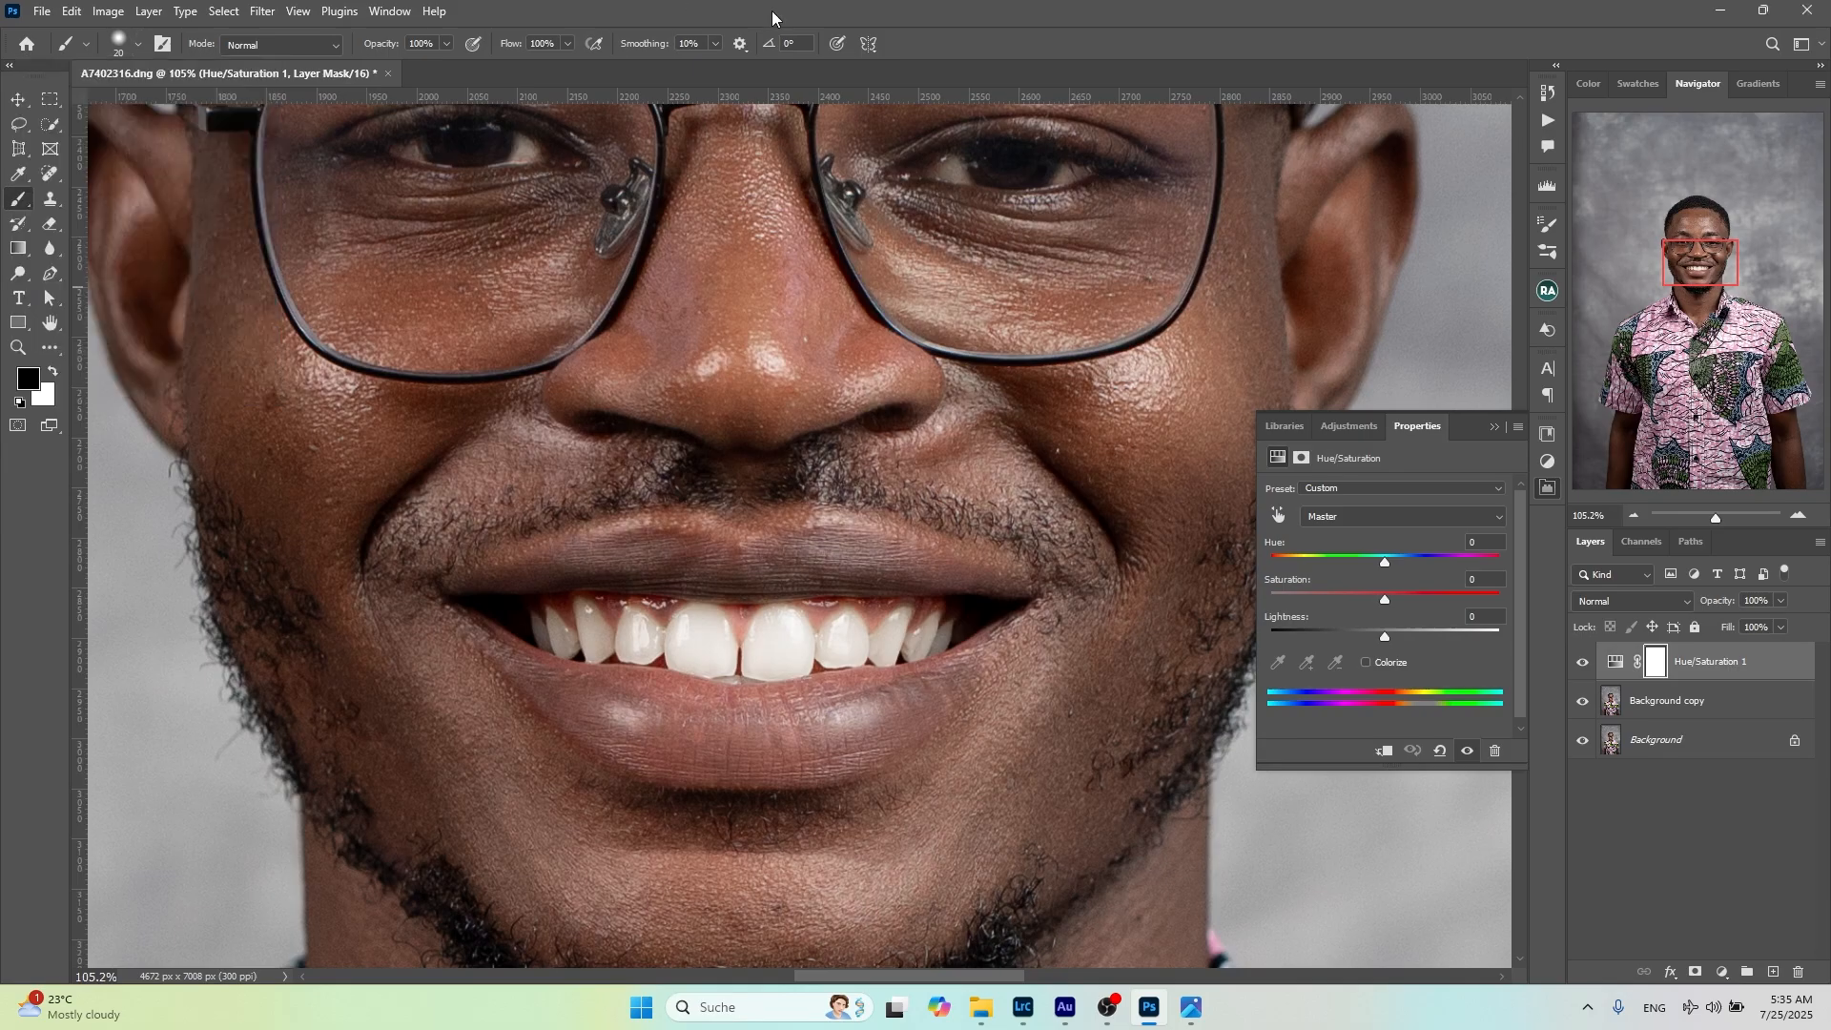
Invert the Hue/Saturation 1 layer mask to black so the adjustment is hidden over the whole portrait
scroll(735, 615, up, 2)
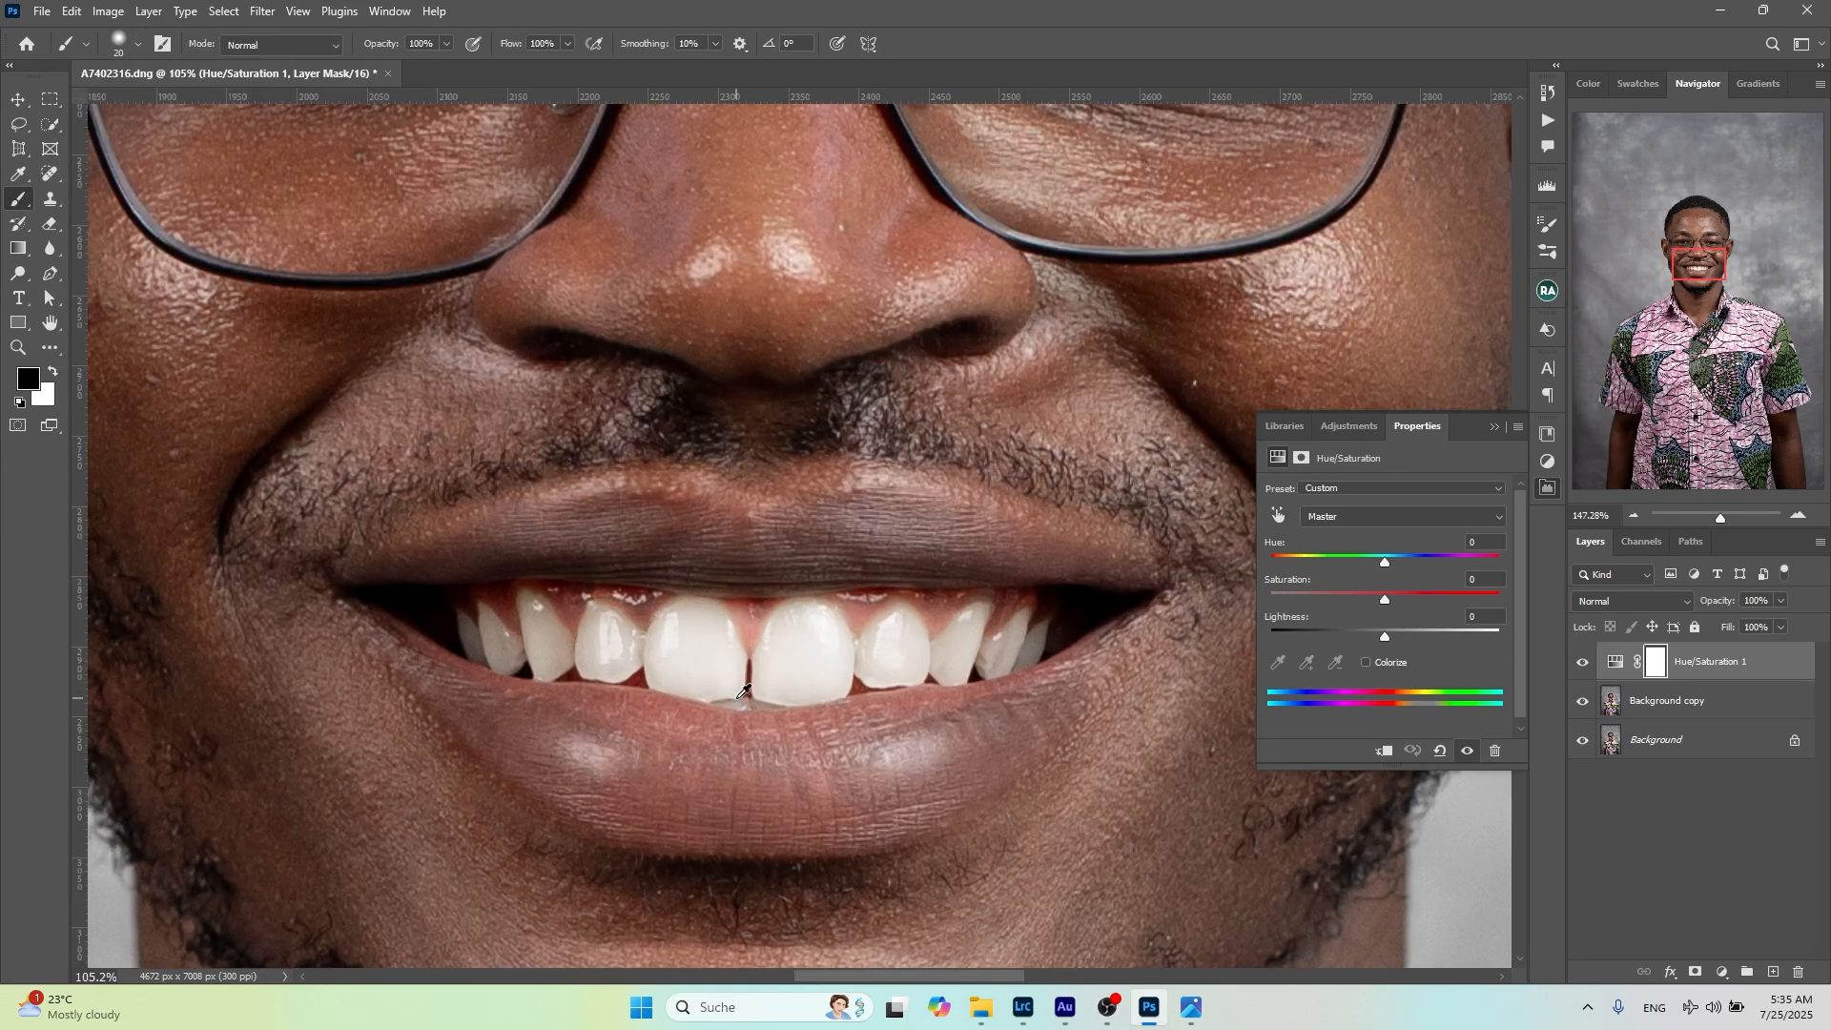
scroll(743, 691, up, 1)
scroll(743, 693, up, 3)
key(ctrl+i)
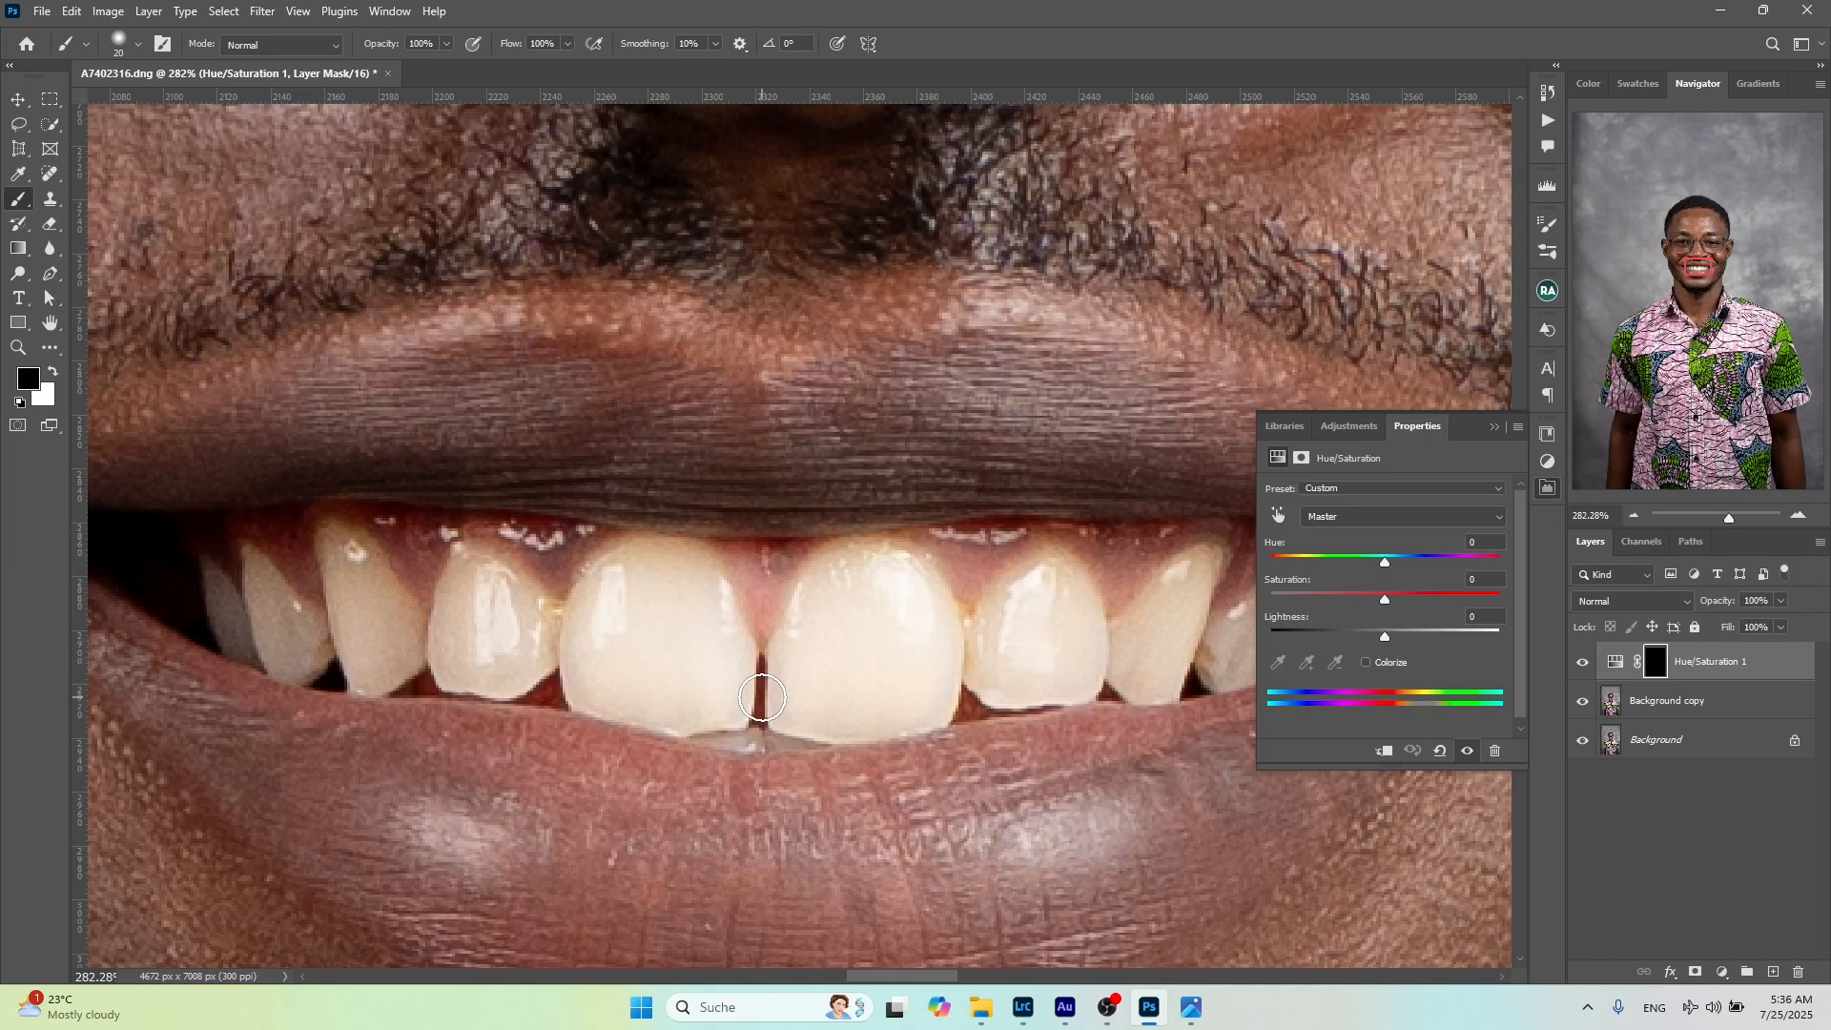
Paint white on the Hue/Saturation 1 mask over the teeth with a 25 px brush to apply the whitening there
key(x)
key(bracketleft)
key(bracketright)
key(bracketright)
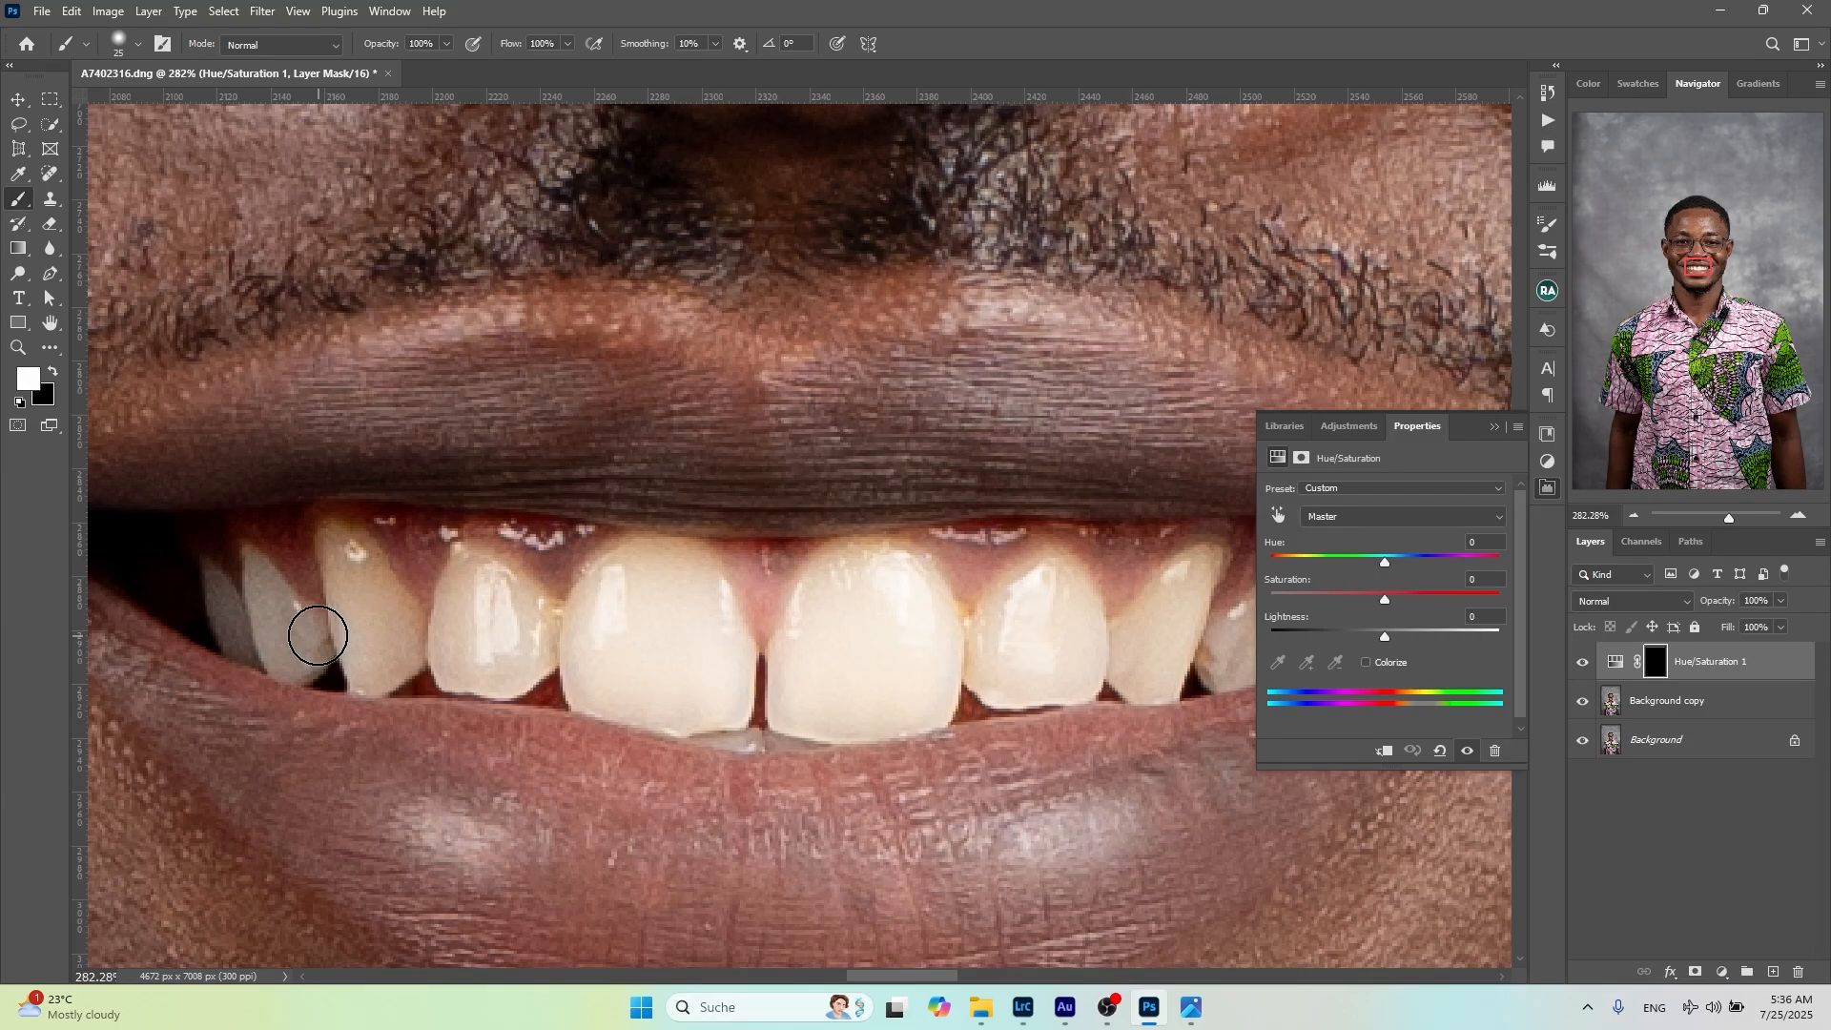
mouse_move(318, 636)
mouse_down()
mouse_move(474, 579)
mouse_move(590, 611)
mouse_move(649, 578)
mouse_up()
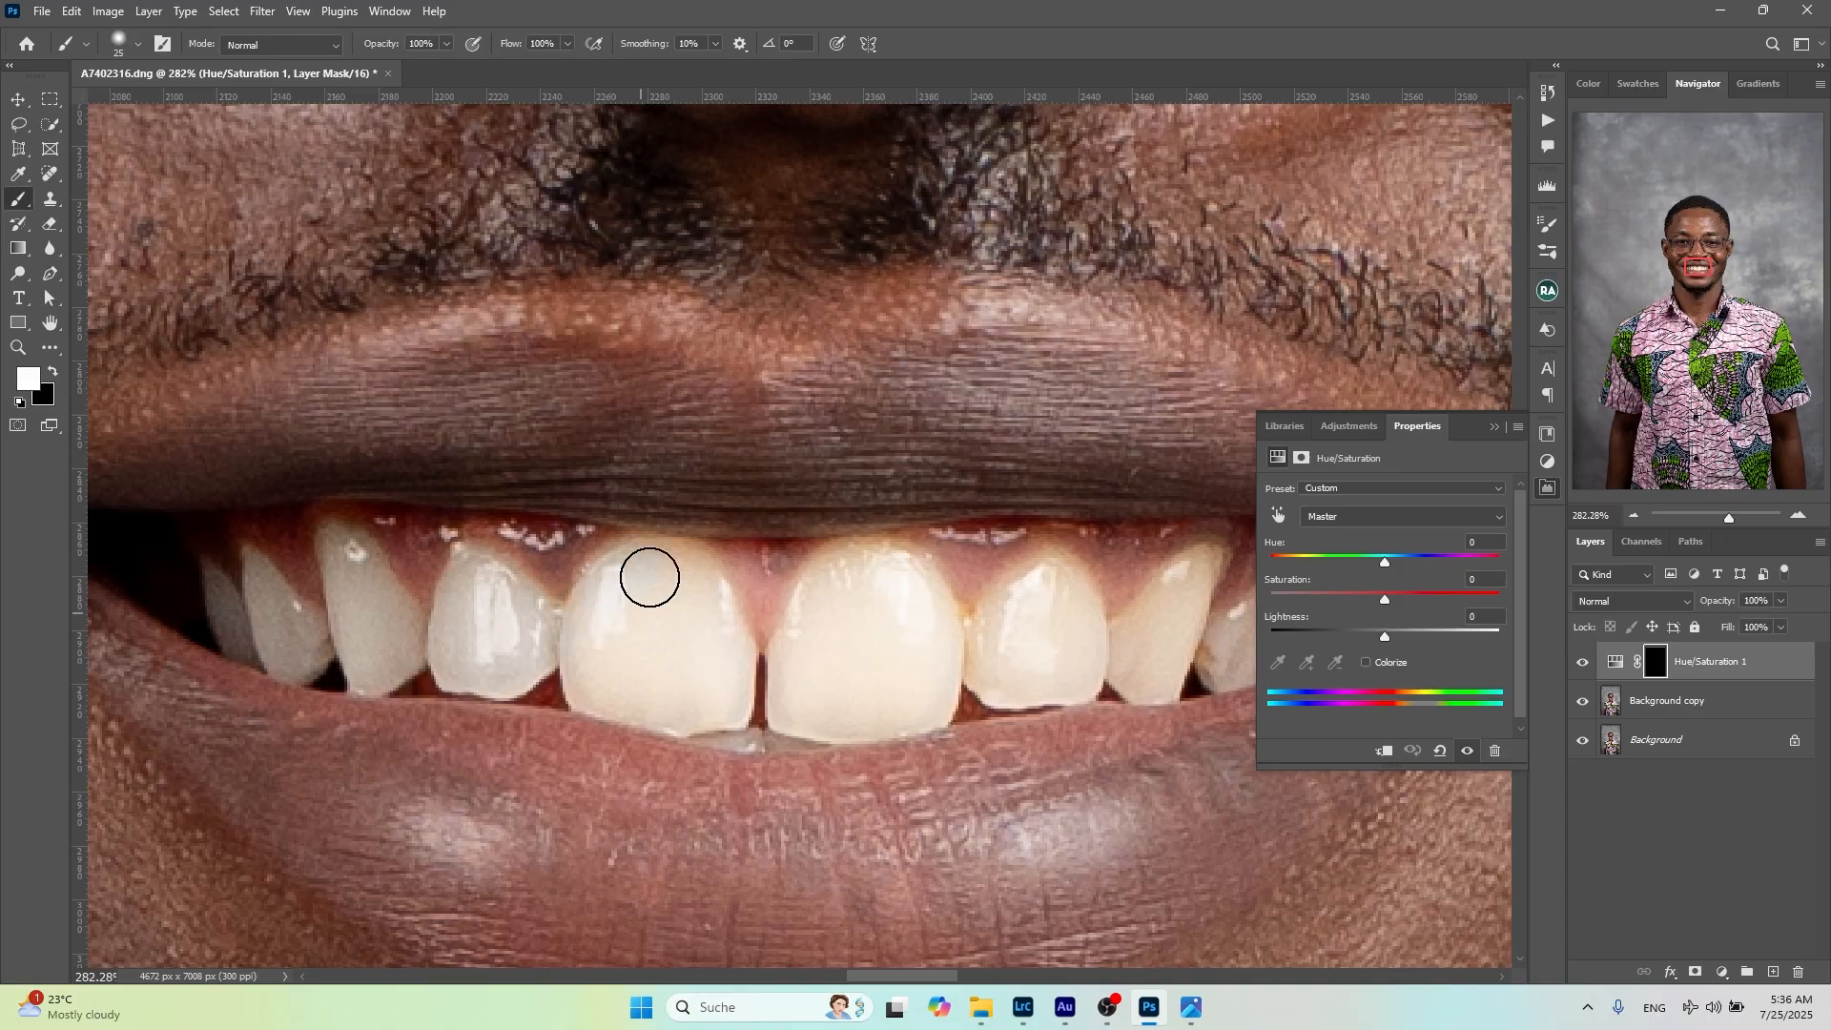